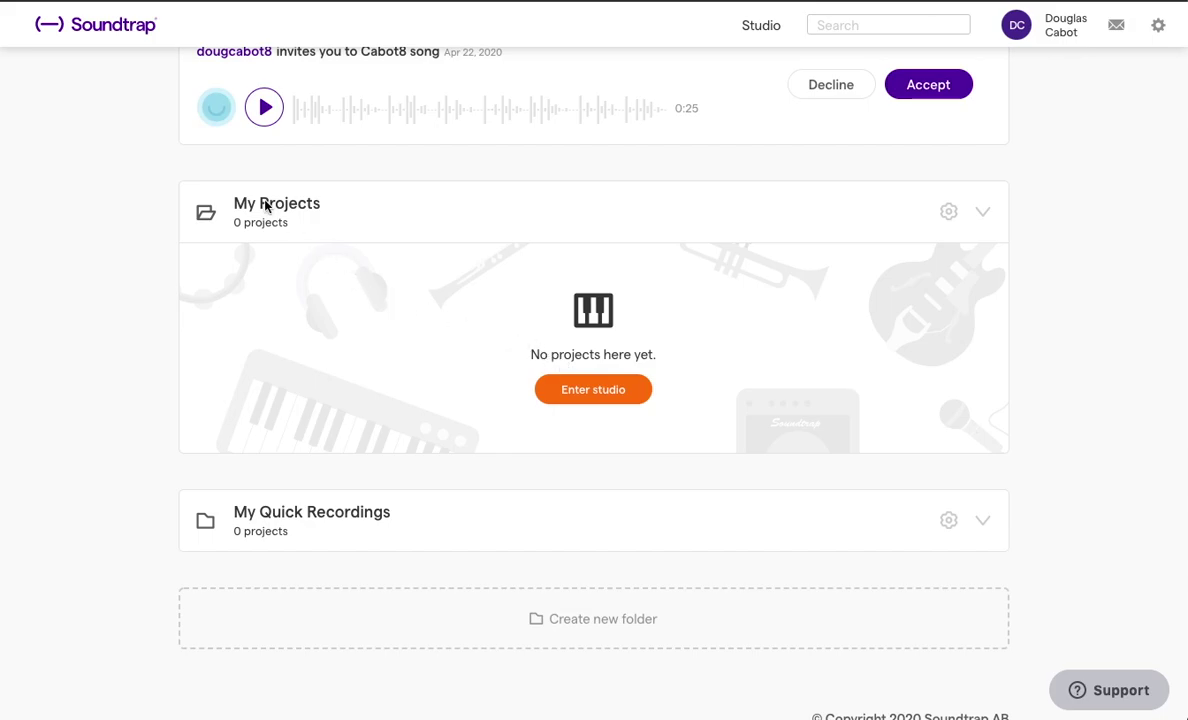
- Enter the studio from the empty projects list and start a new music project
left_click(568, 403)
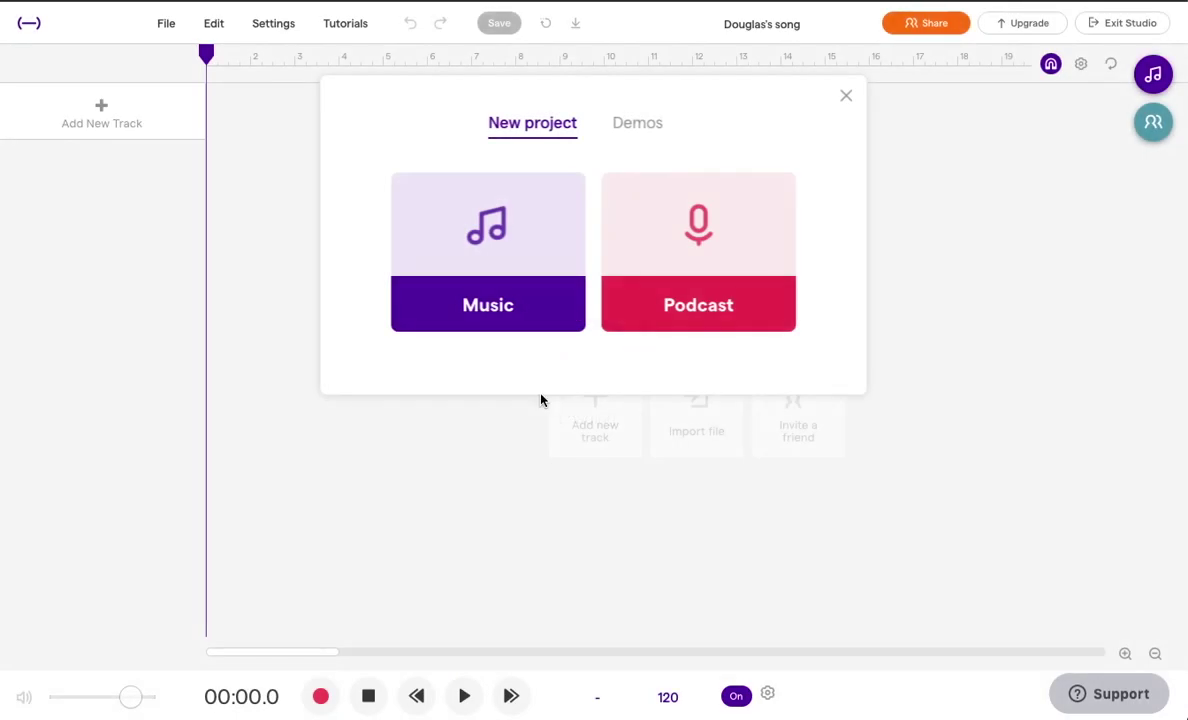
left_click(496, 316)
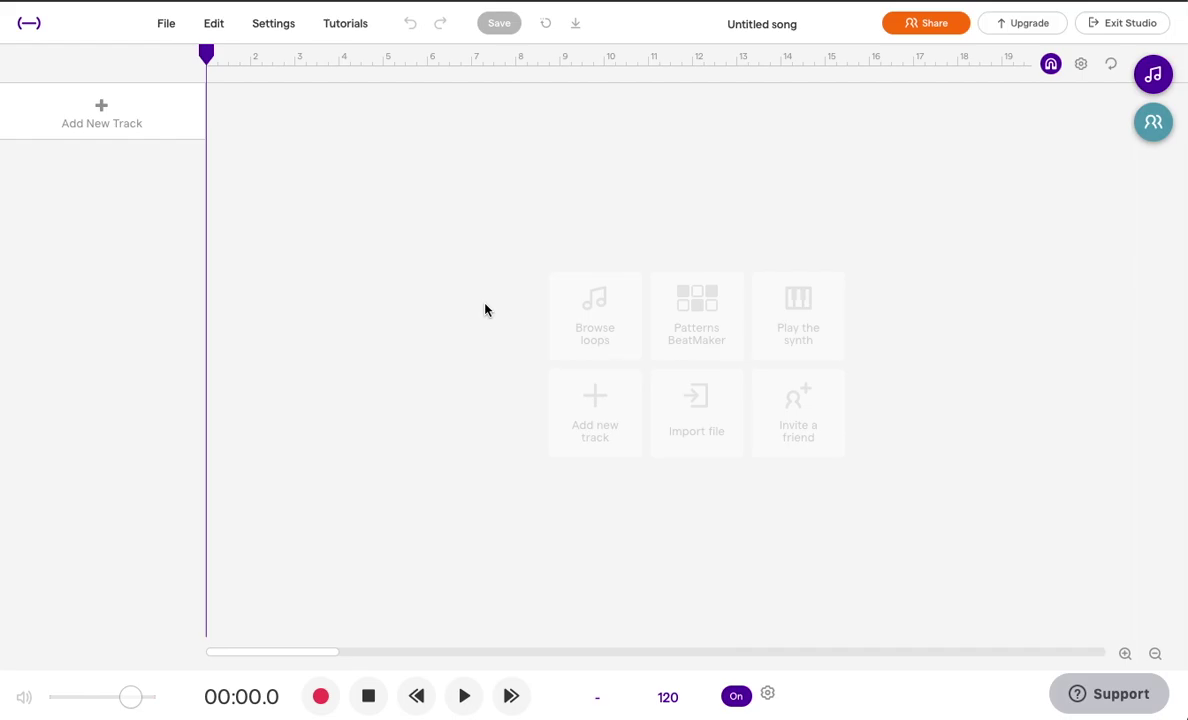
- View the Soundtrap introduction tutorial and close it
left_click(346, 28)
left_click(345, 53)
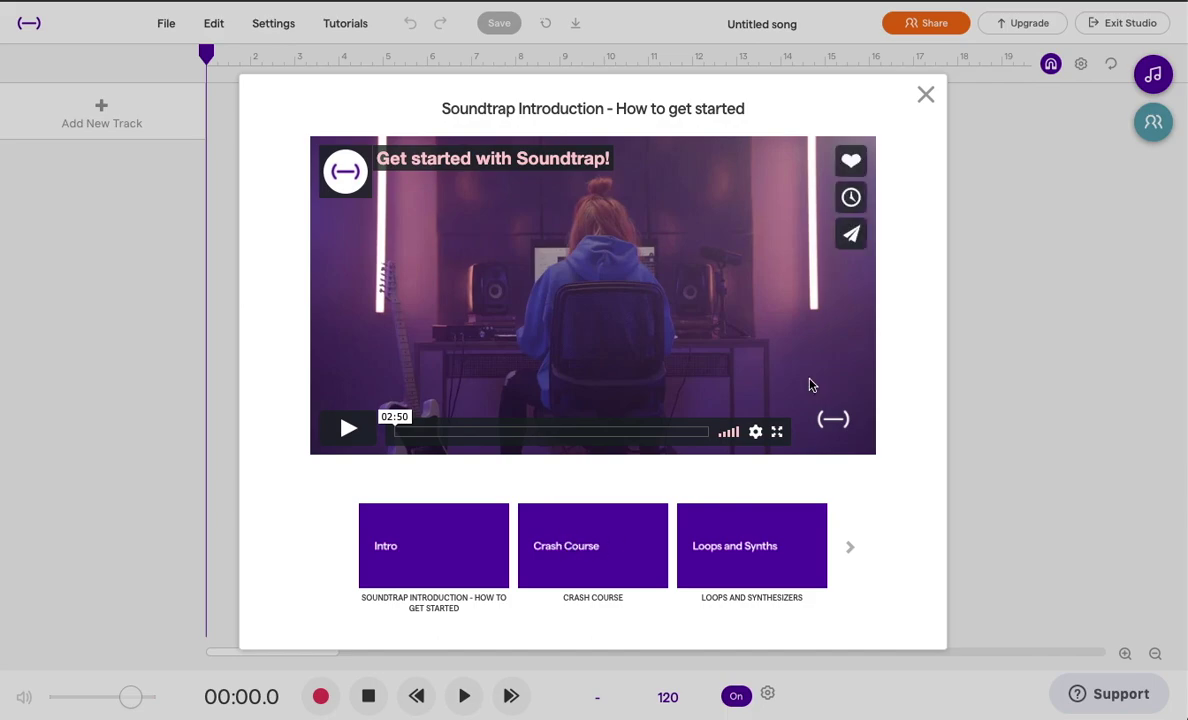
left_click(925, 95)
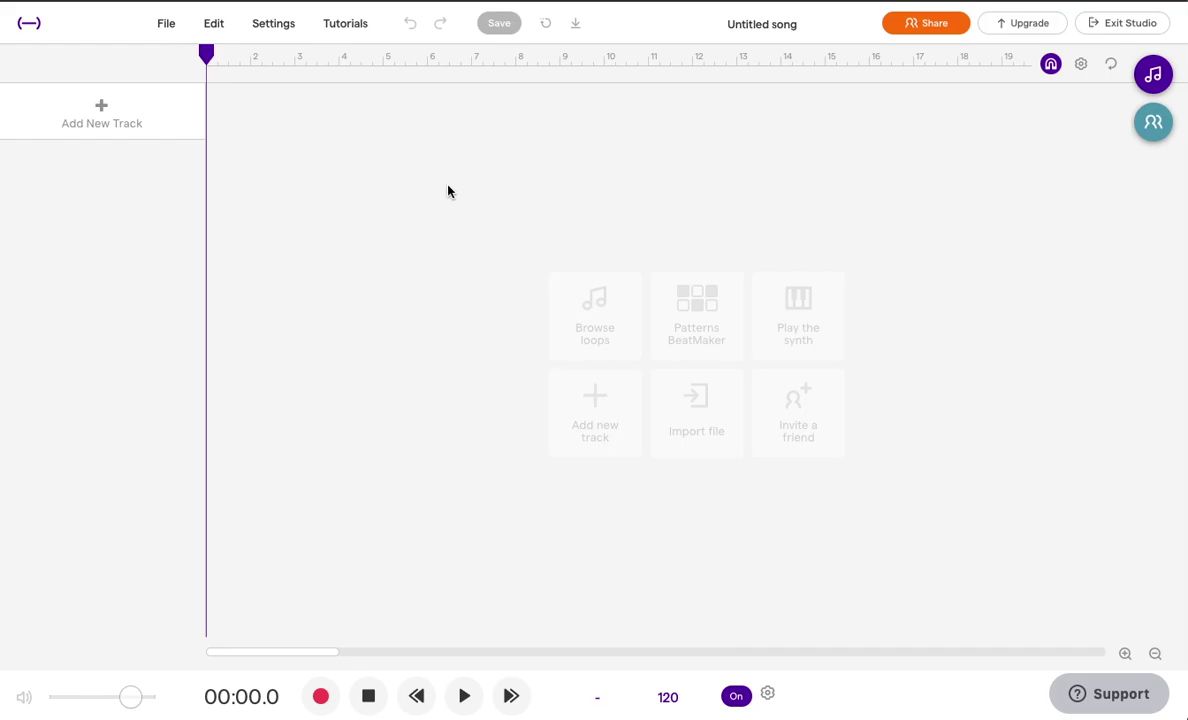
- Add a Drum & beats track and place snare hits on steps 5 and 13 of its pattern, stopping playback
left_click(97, 114)
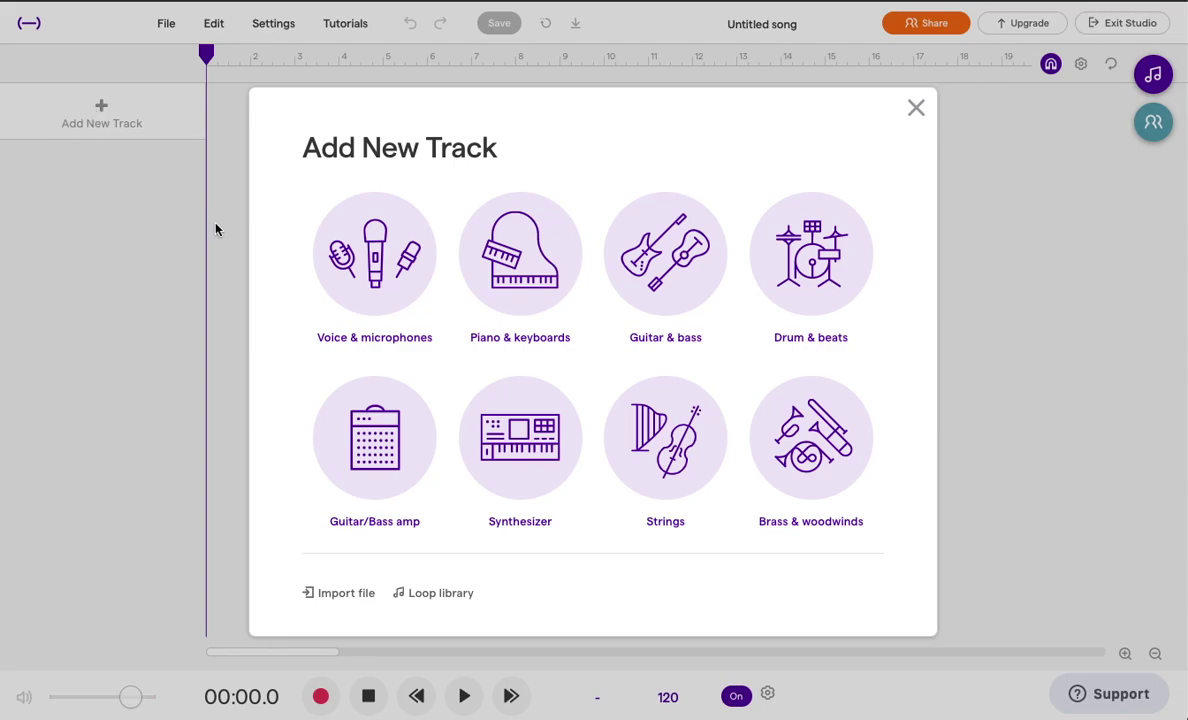
left_click(812, 255)
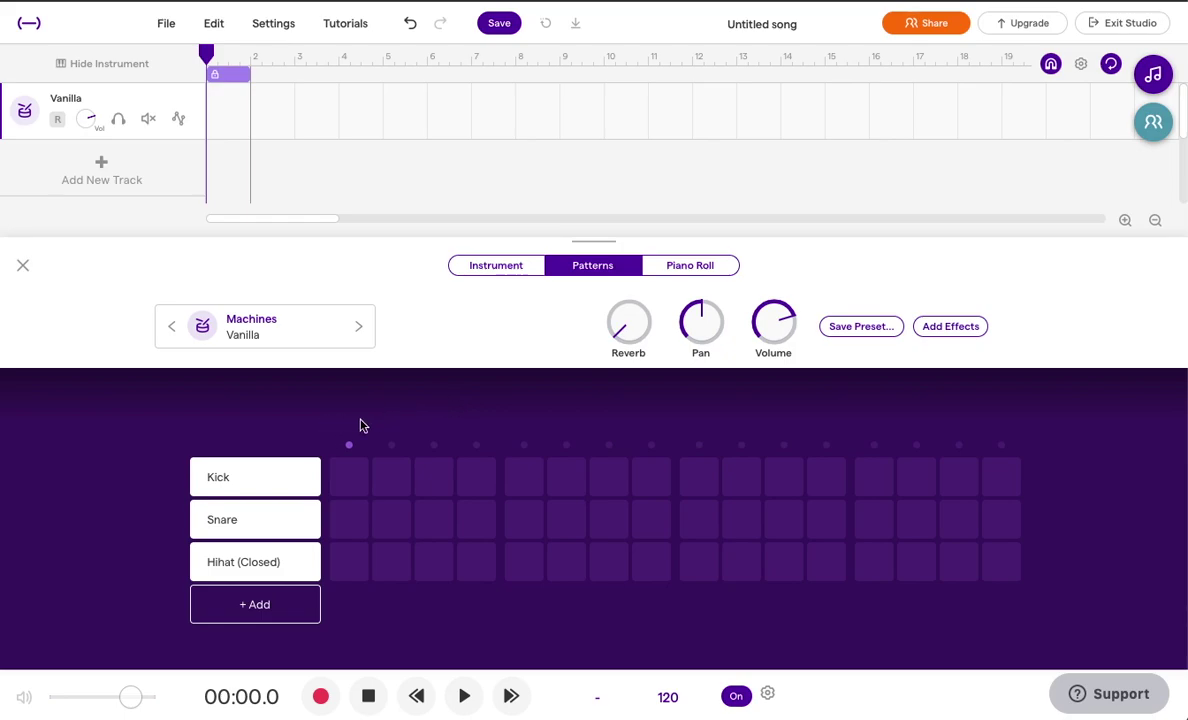
mouse_move(318, 478)
left_click(522, 521)
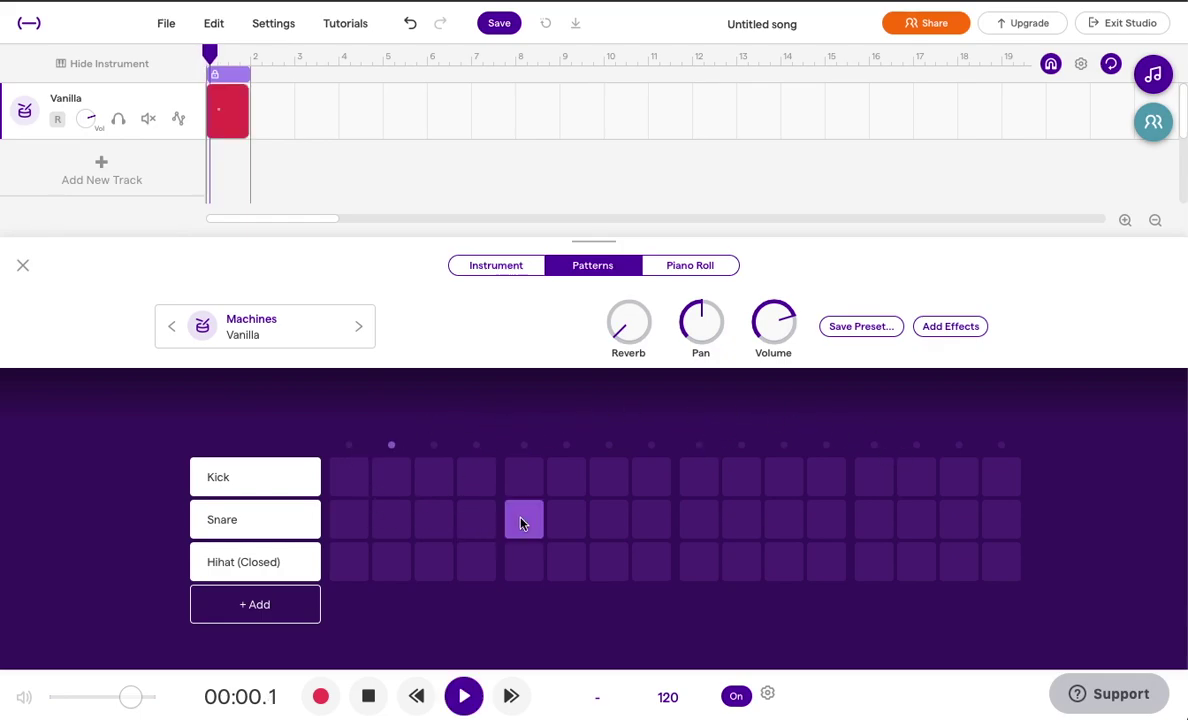
left_click(864, 532)
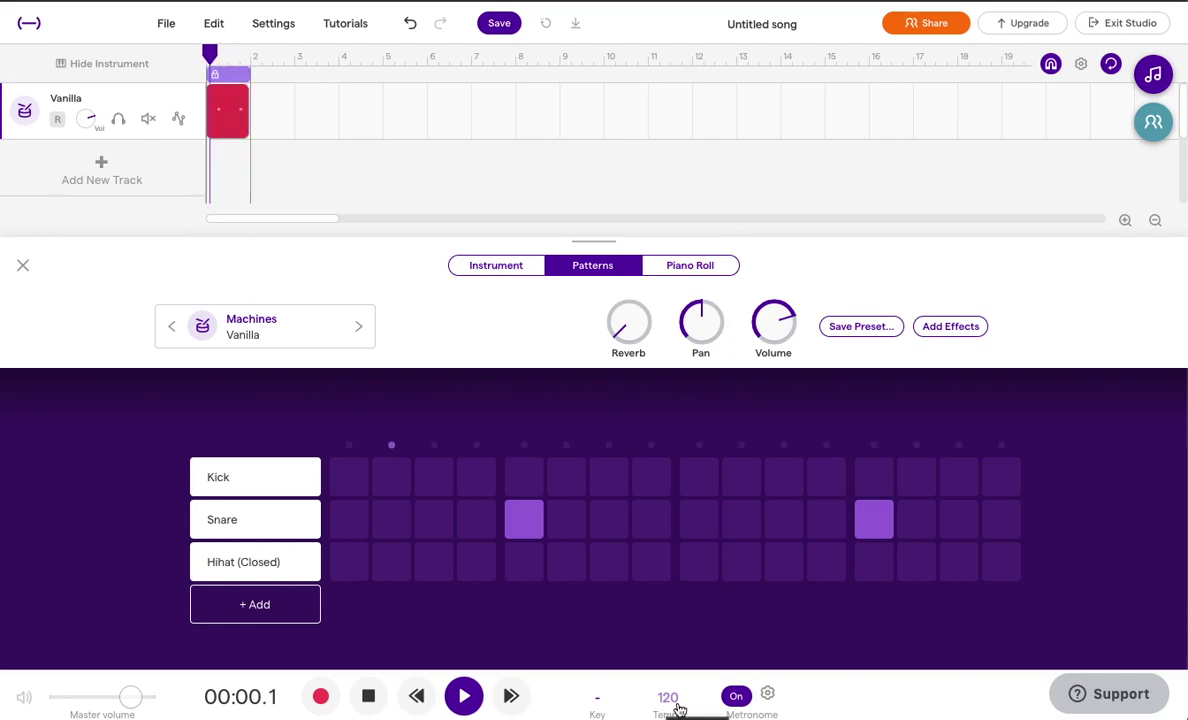
left_click(368, 695)
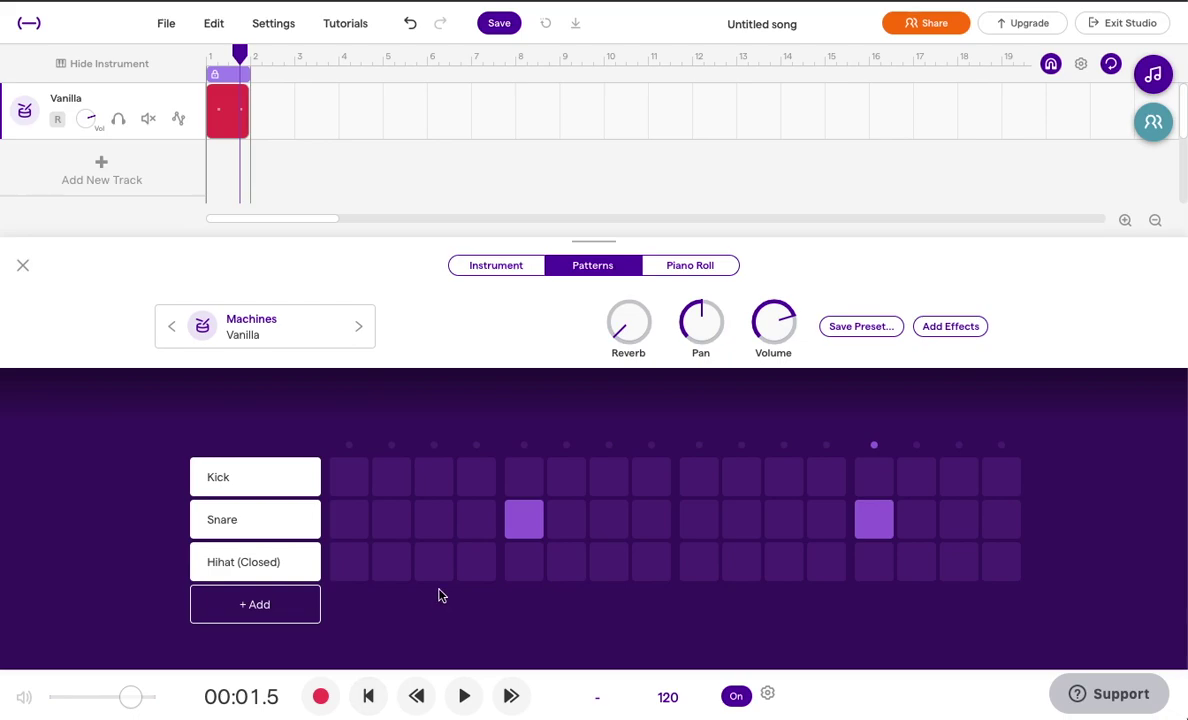
- Set the project tempo to 100 BPM
left_click(670, 698)
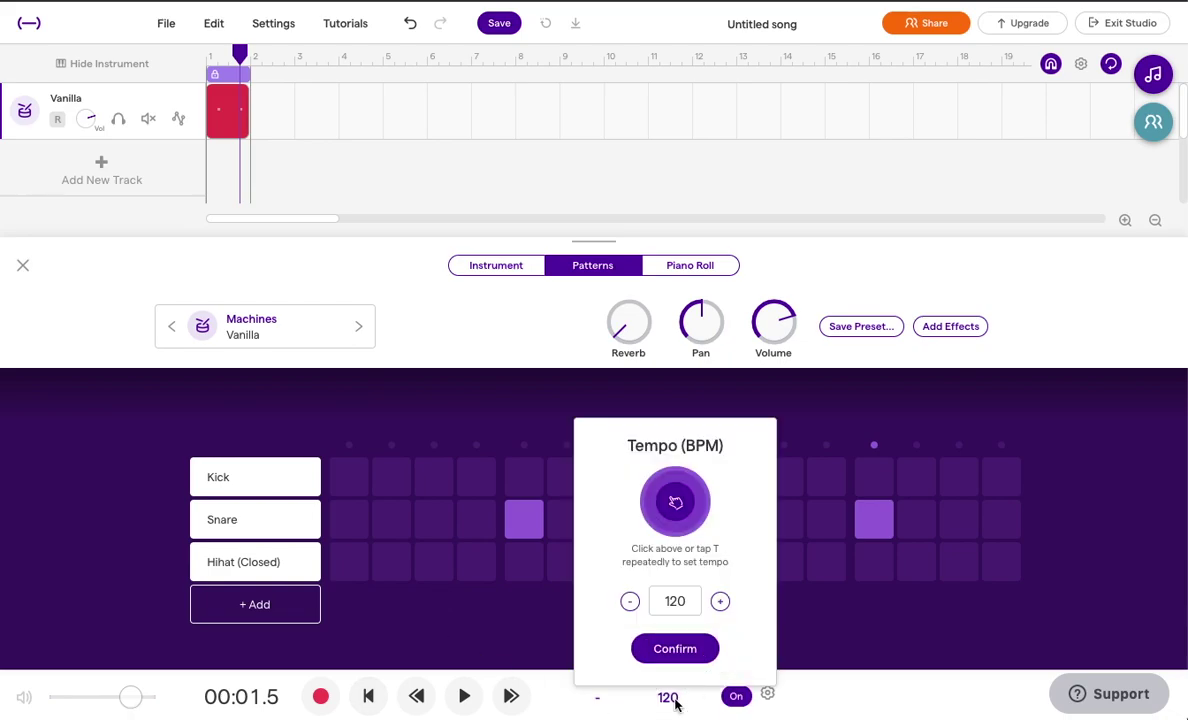
double_click(683, 602)
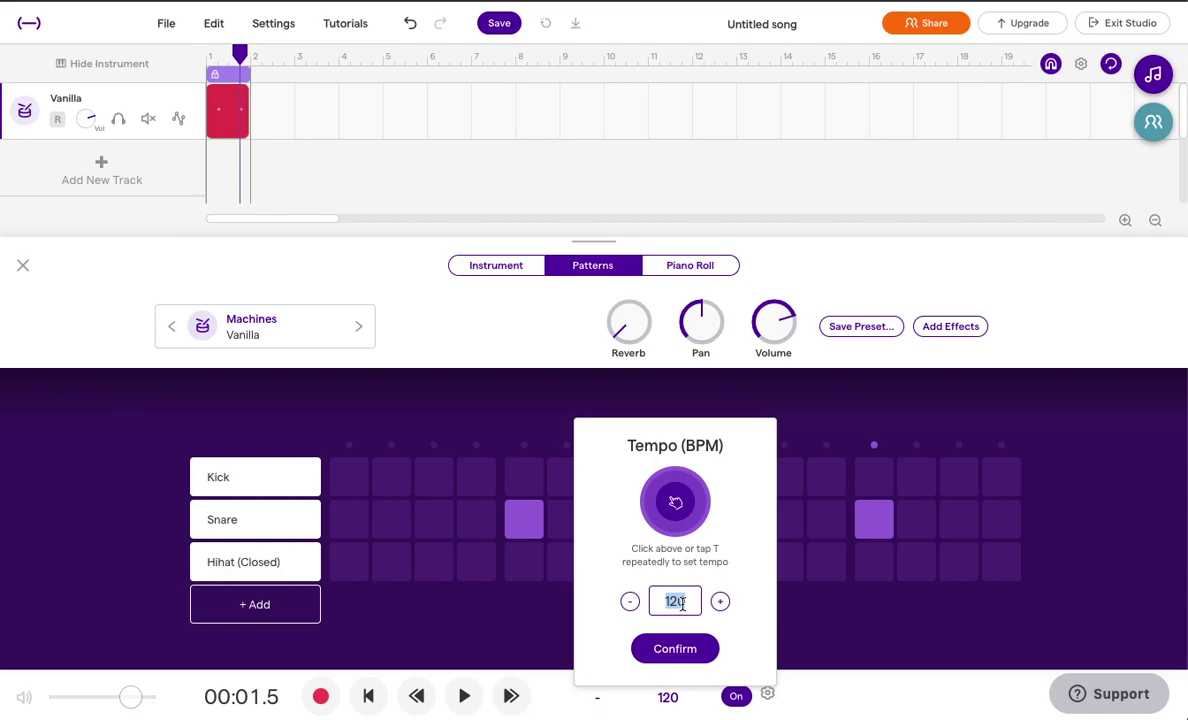
type("100")
left_click(675, 648)
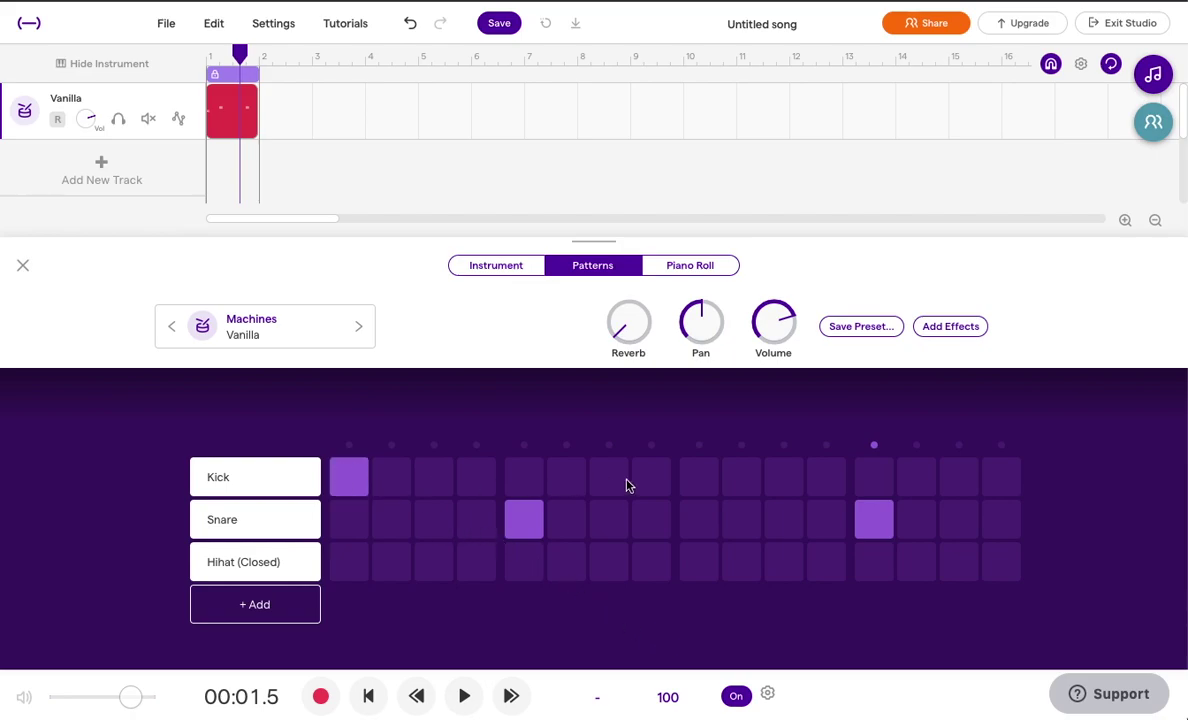
- Place kick hits on steps 1 and 9 and, with the beat playing, closed hi-hat hits on every odd step from 1 to 15
left_click(701, 479)
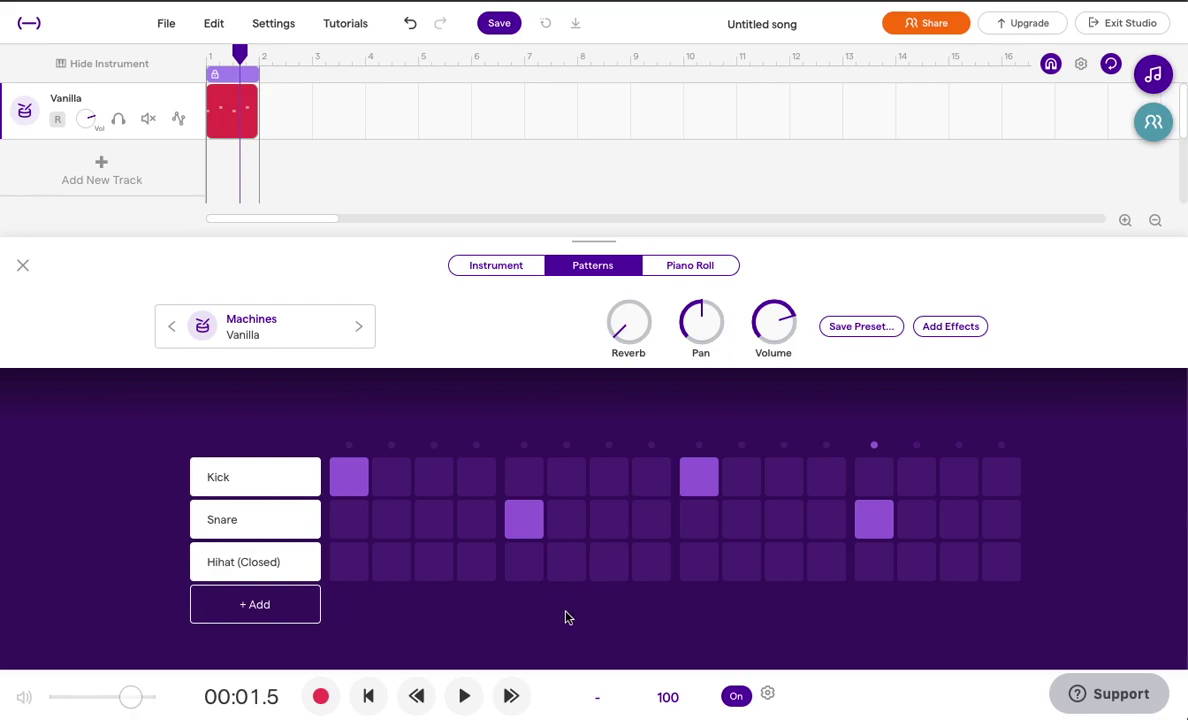
left_click(461, 700)
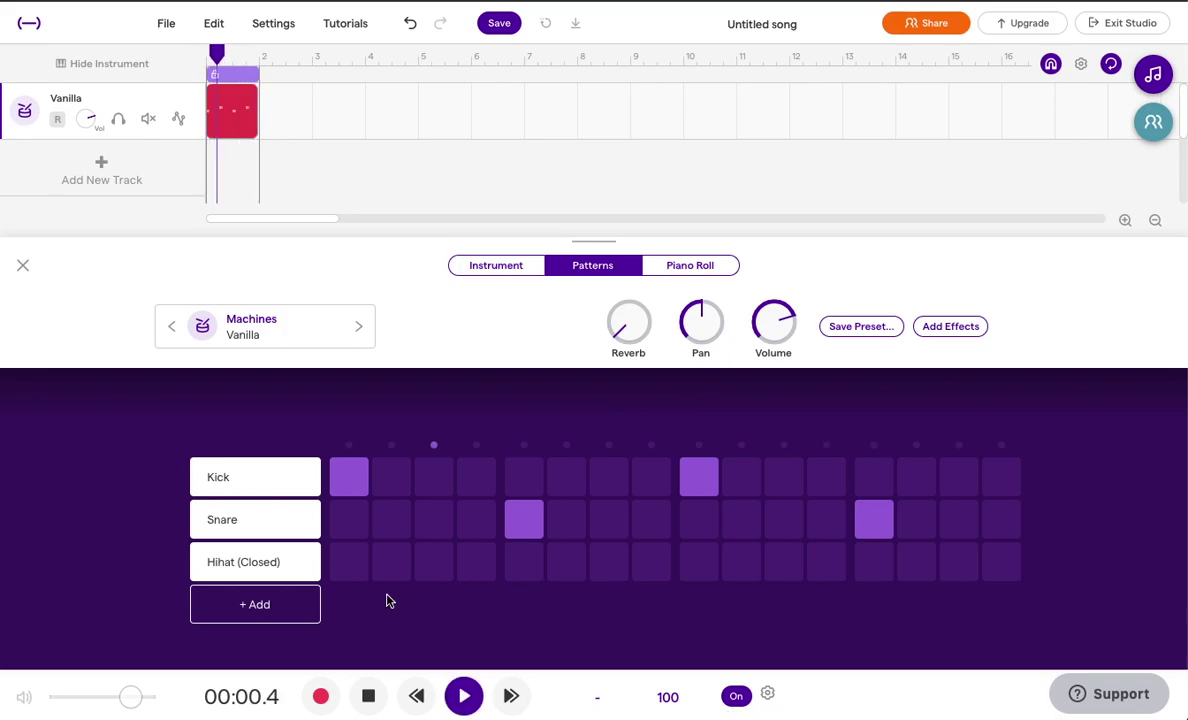
left_click(346, 561)
left_click(433, 565)
left_click(523, 565)
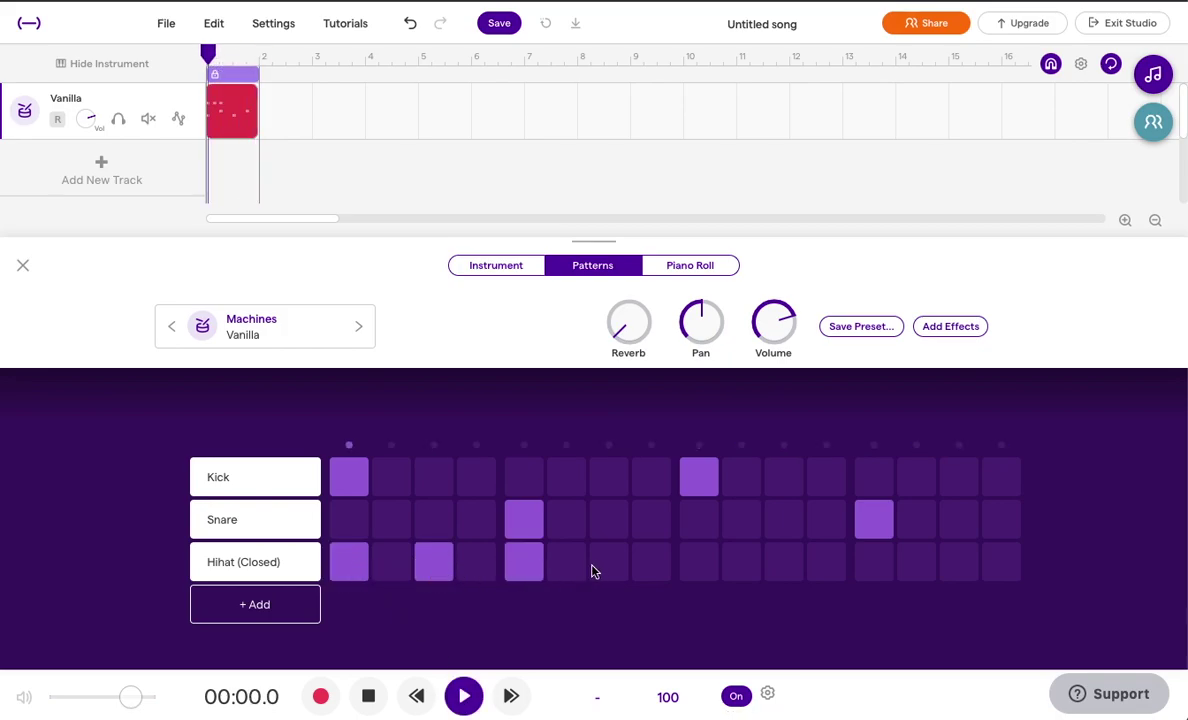
left_click(608, 565)
left_click(698, 566)
left_click(785, 563)
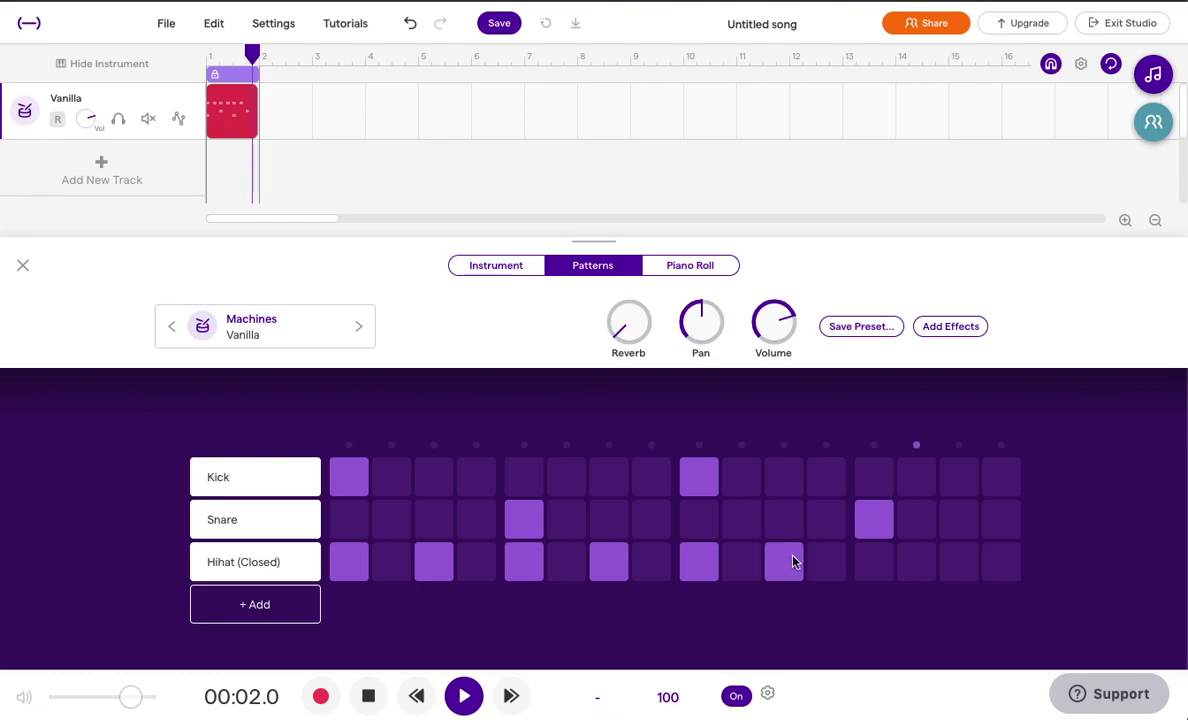
left_click(876, 565)
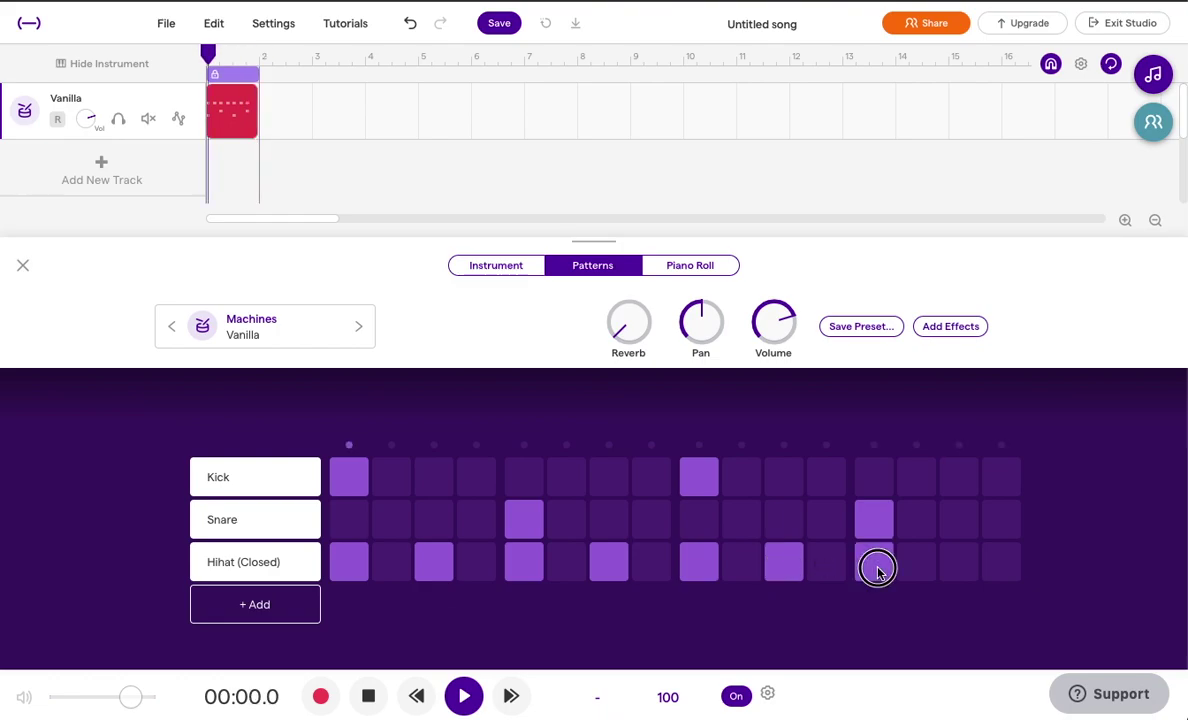
left_click(957, 565)
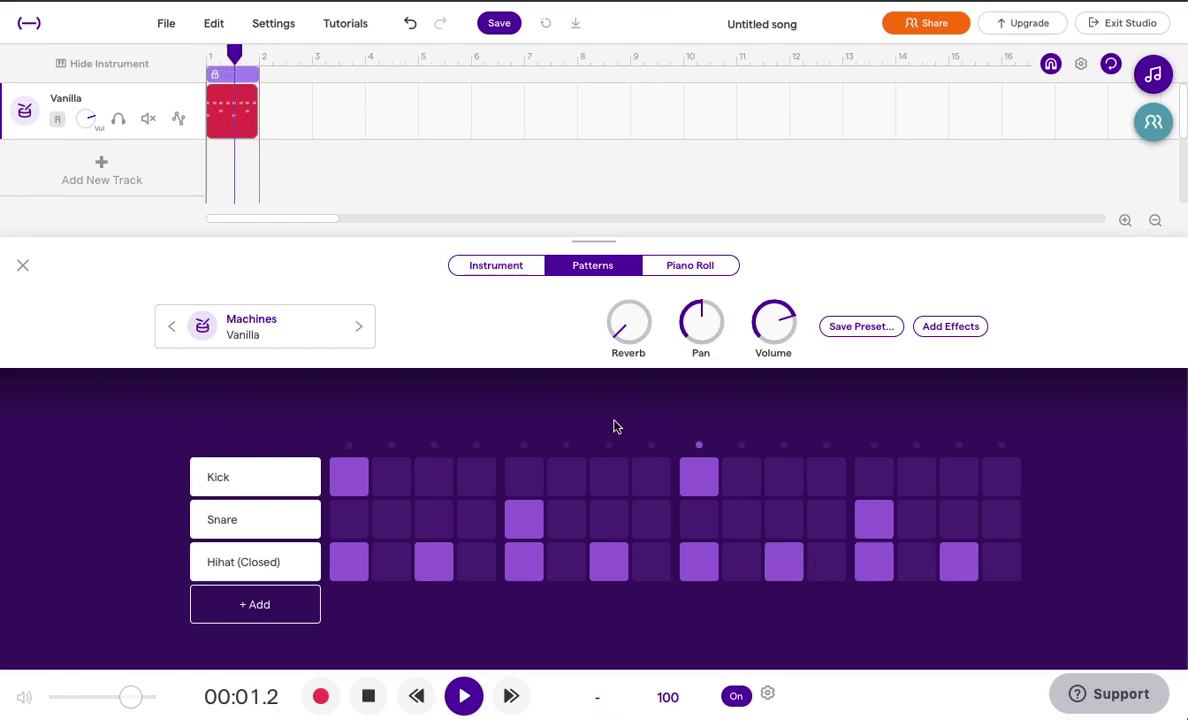
- Change the drum track's sound to the Processed kit Dist Curve and preview the beat with it
left_click(357, 327)
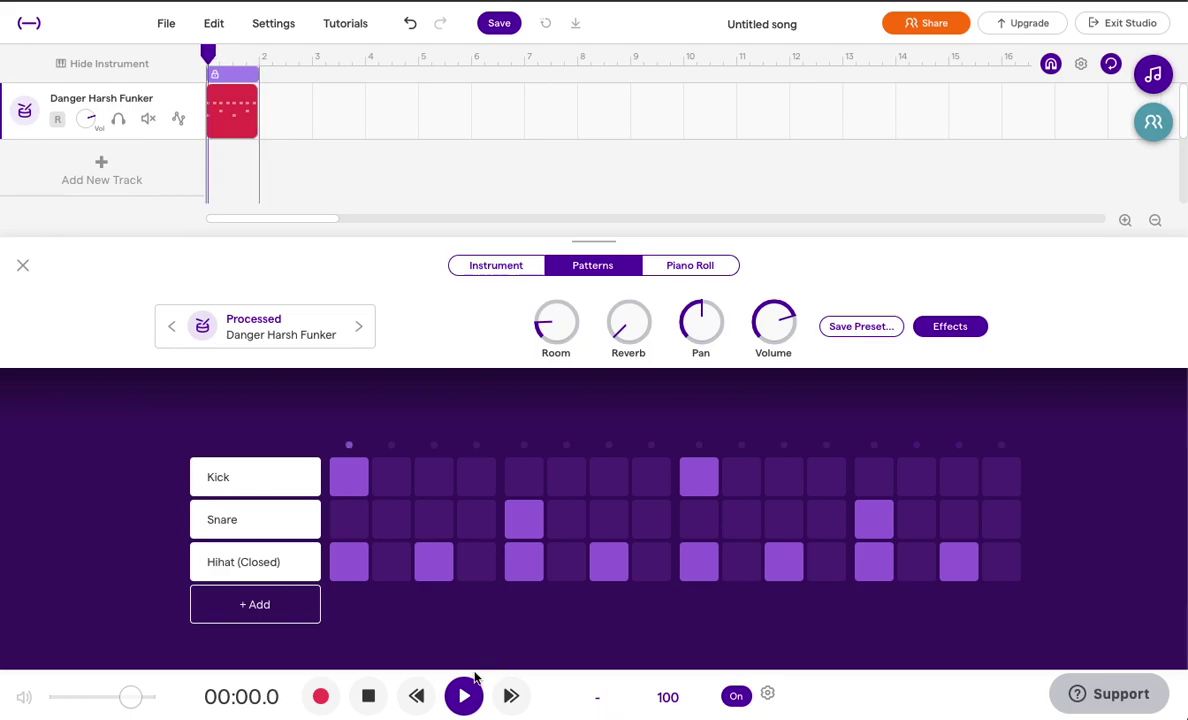
left_click(369, 697)
left_click(359, 326)
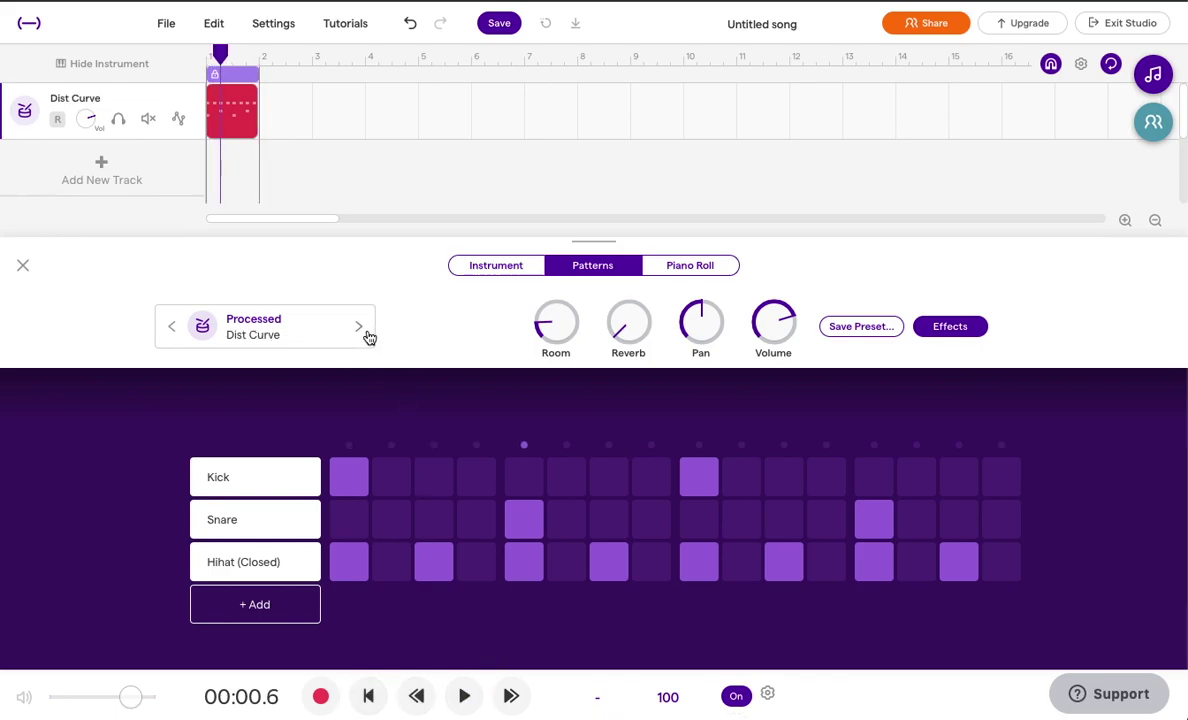
left_click(456, 699)
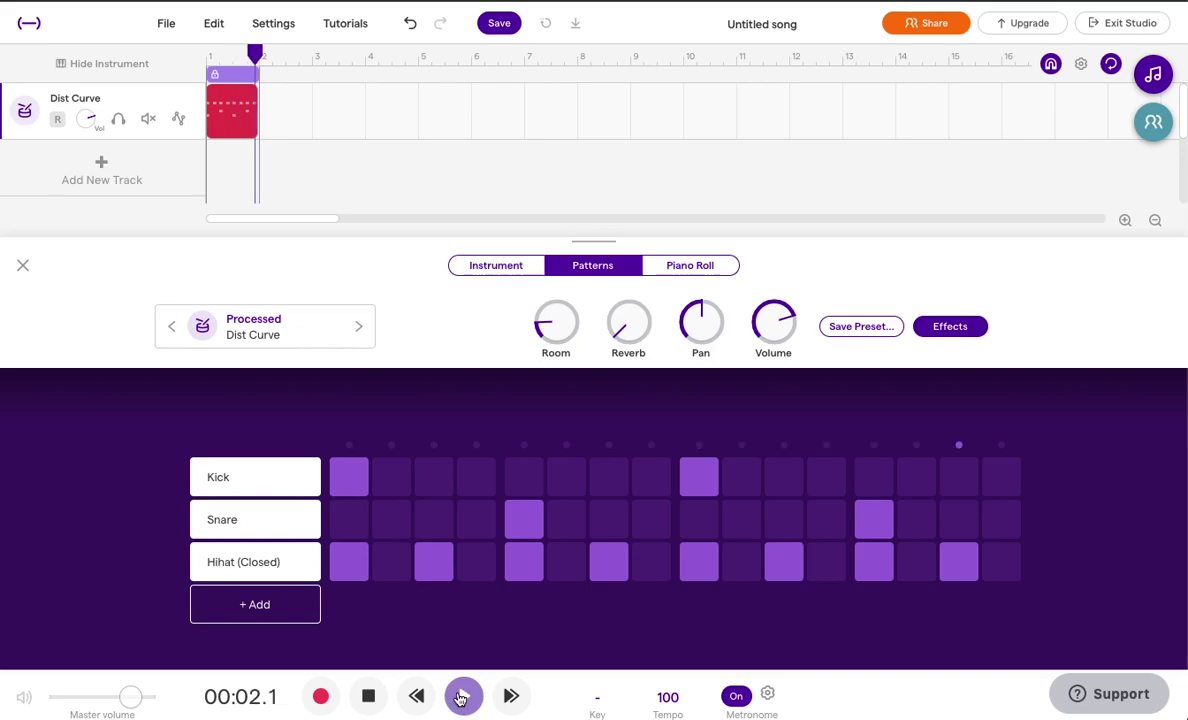
left_click(460, 698)
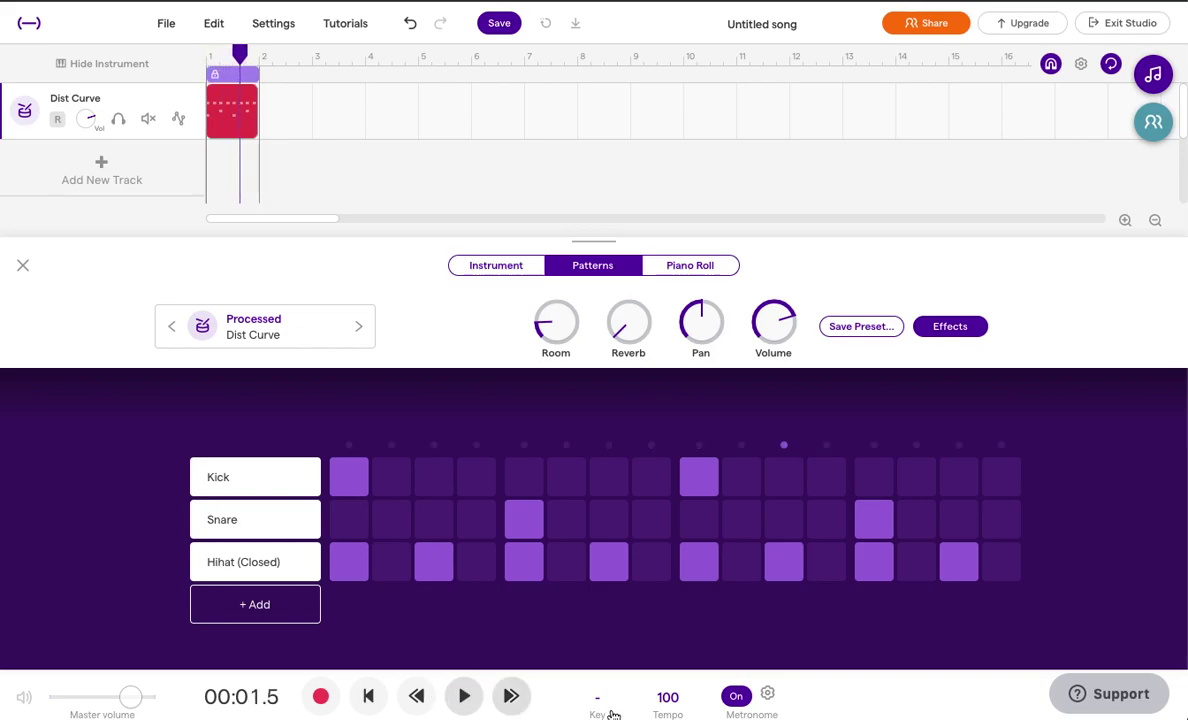
- Change the metronome sound to Hihat and preview it with the beat
left_click(767, 695)
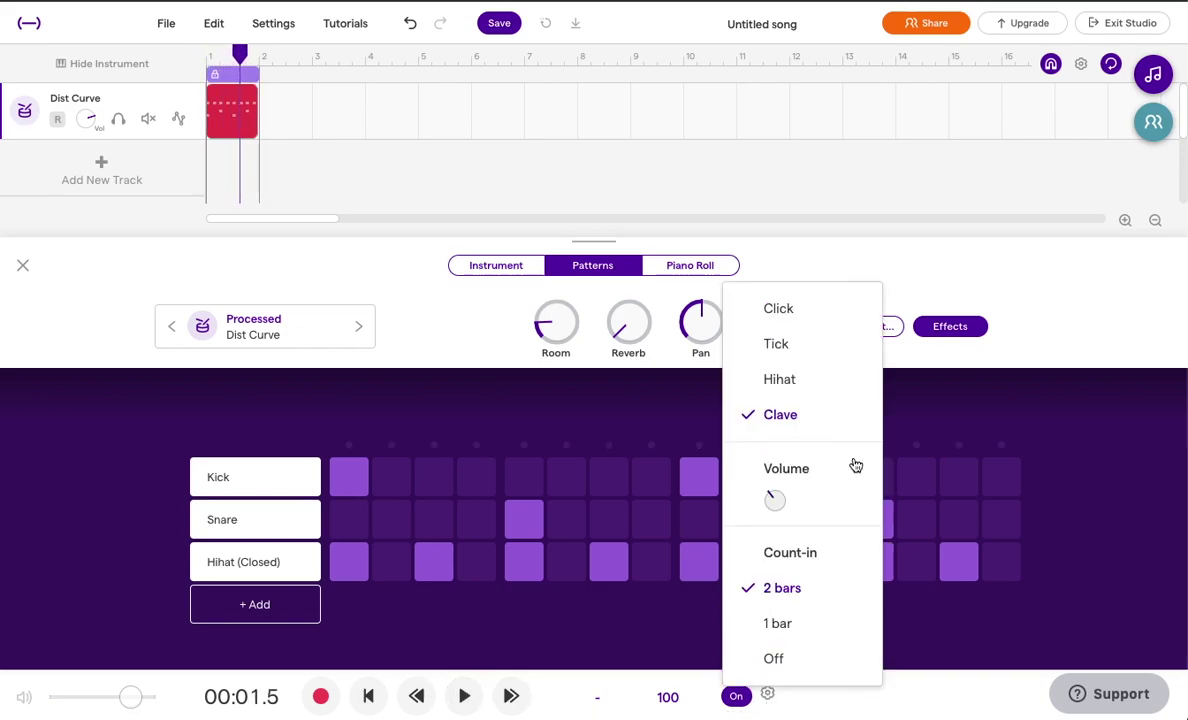
left_click(797, 390)
left_click(464, 697)
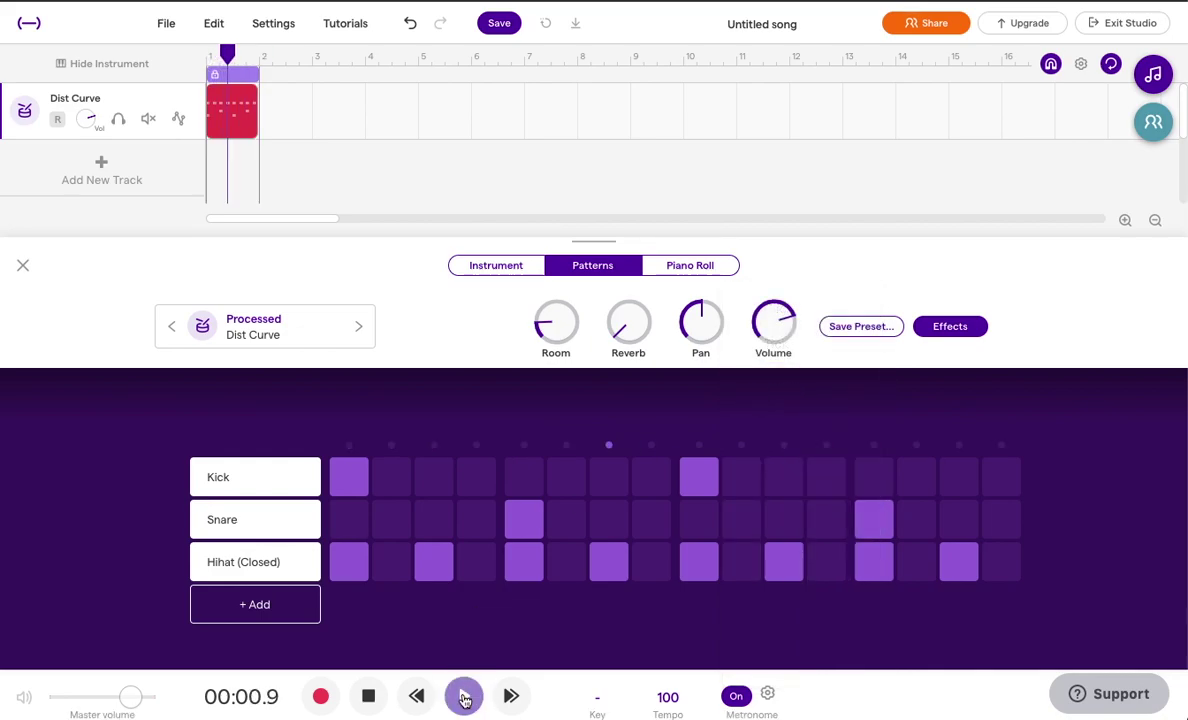
left_click(464, 699)
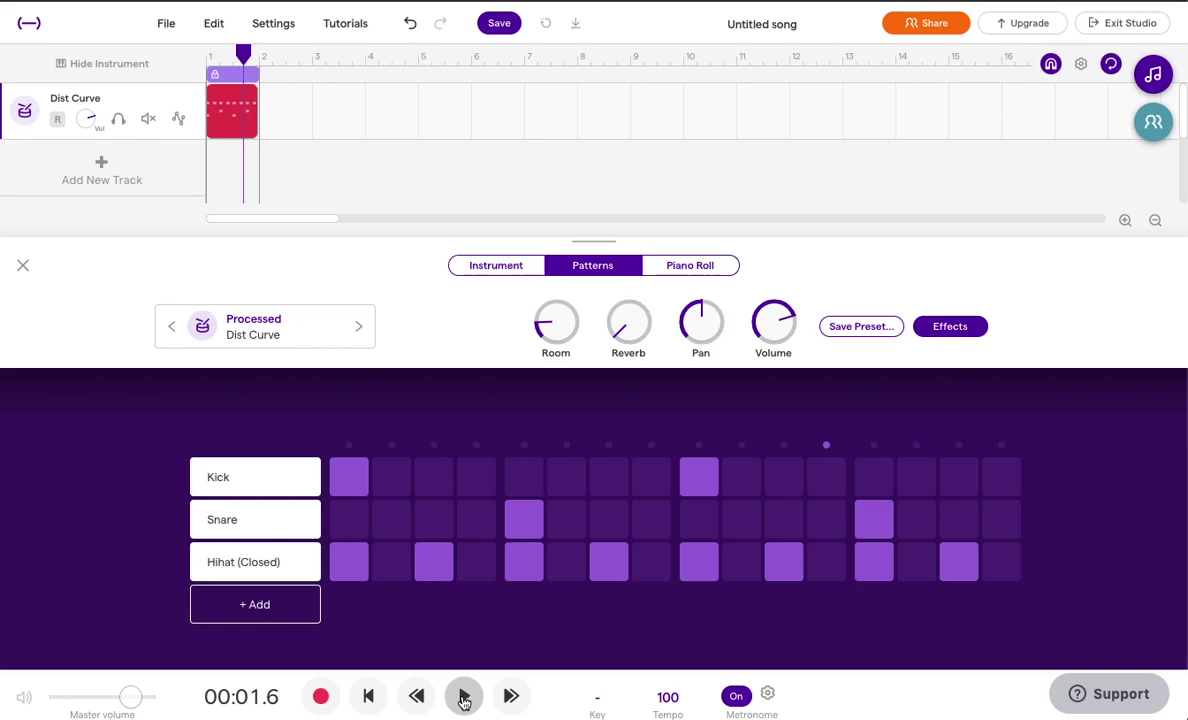
- Add Hihat (Open) and Crash rows to the drum pattern and place a crash hit on step 1
left_click(262, 610)
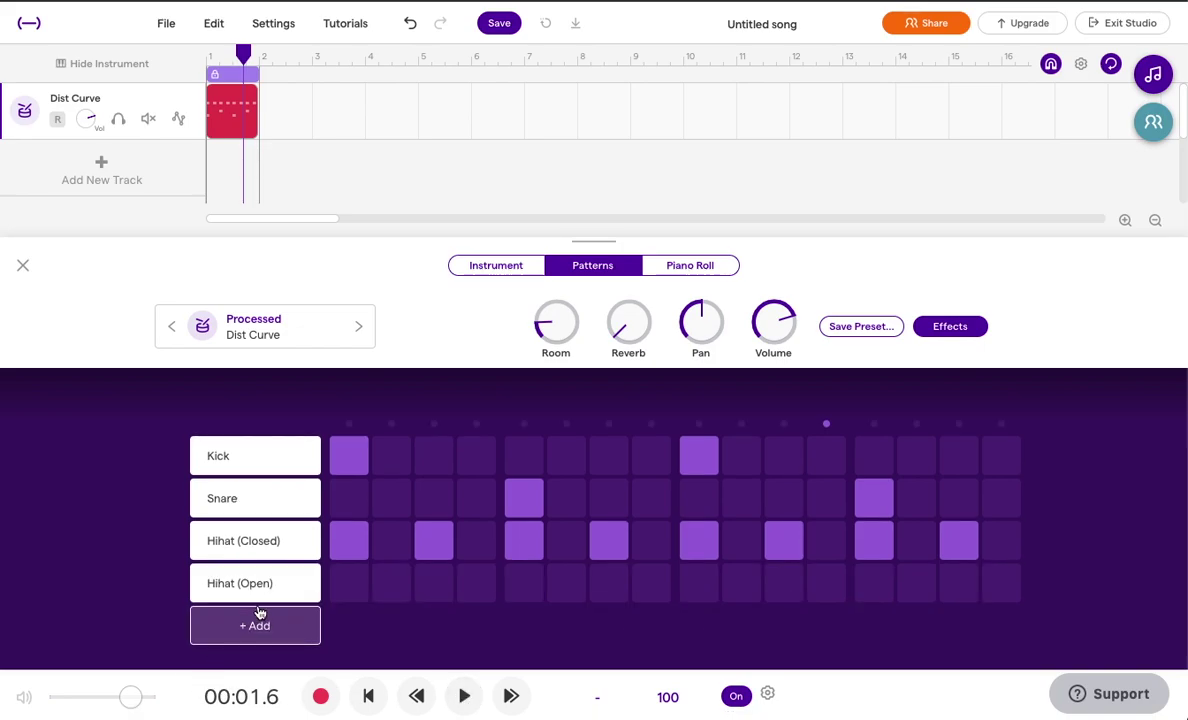
mouse_move(232, 590)
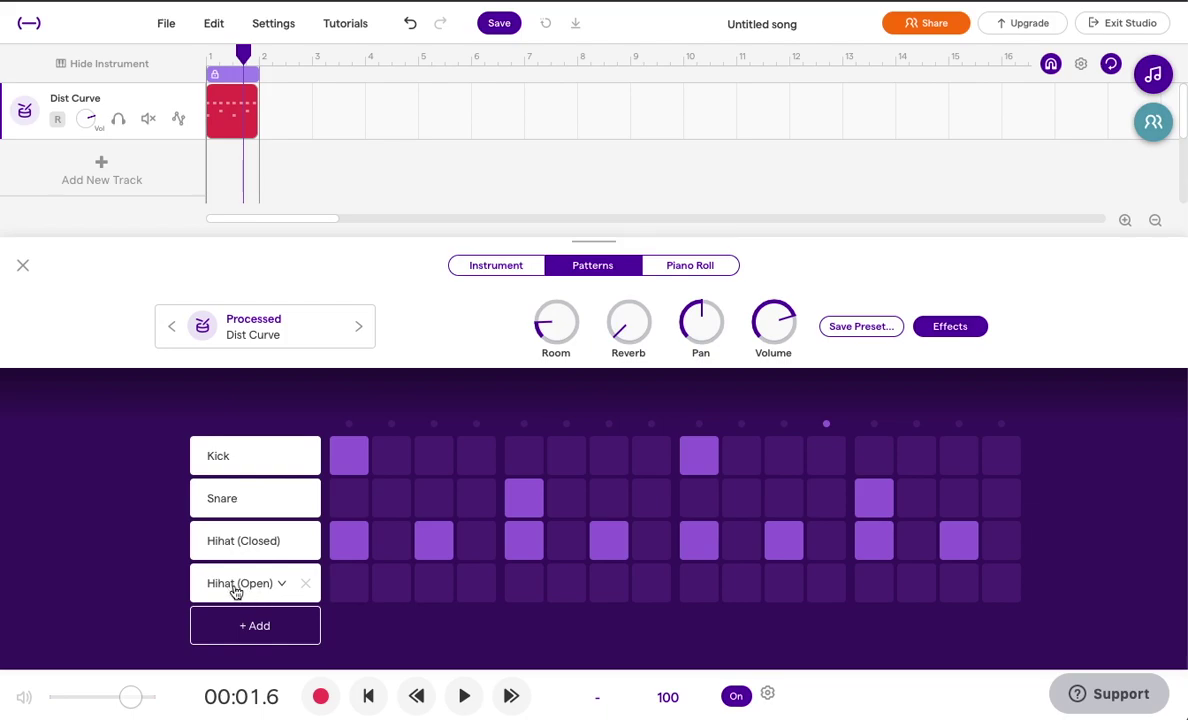
left_click(266, 634)
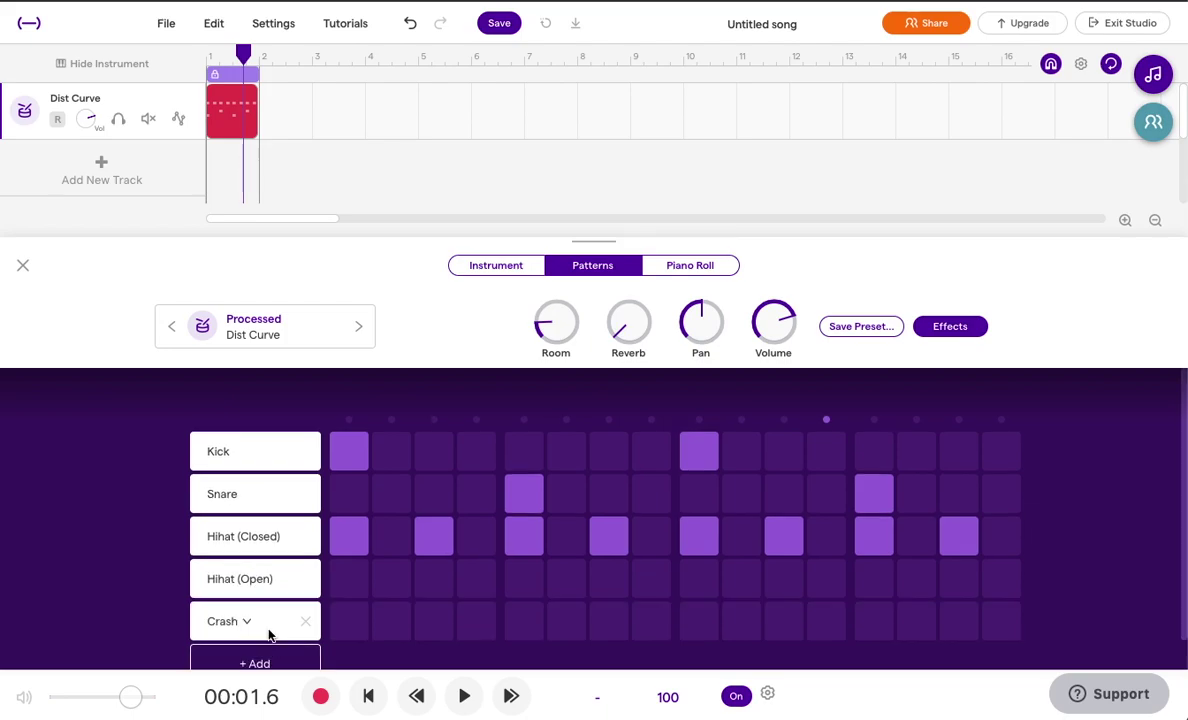
left_click(352, 624)
- Replace the closed hi-hat hits on steps 7 and 15 with open hi-hat hits
left_click(614, 546)
left_click(613, 584)
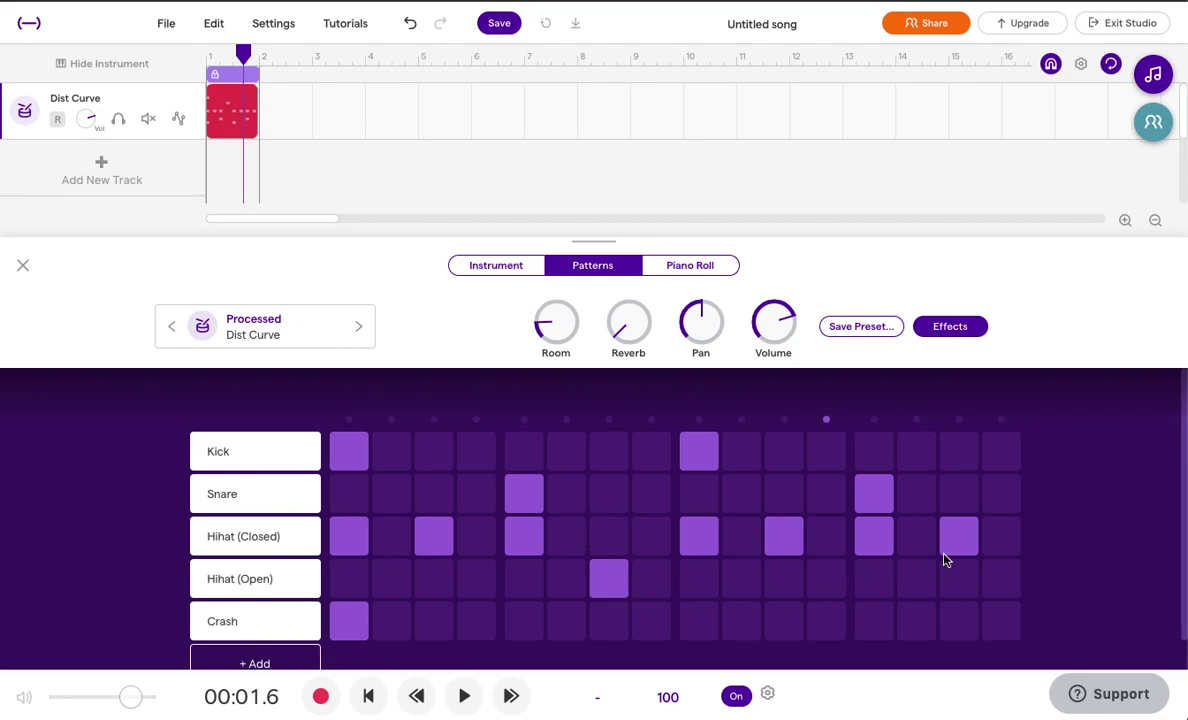
left_click(963, 579)
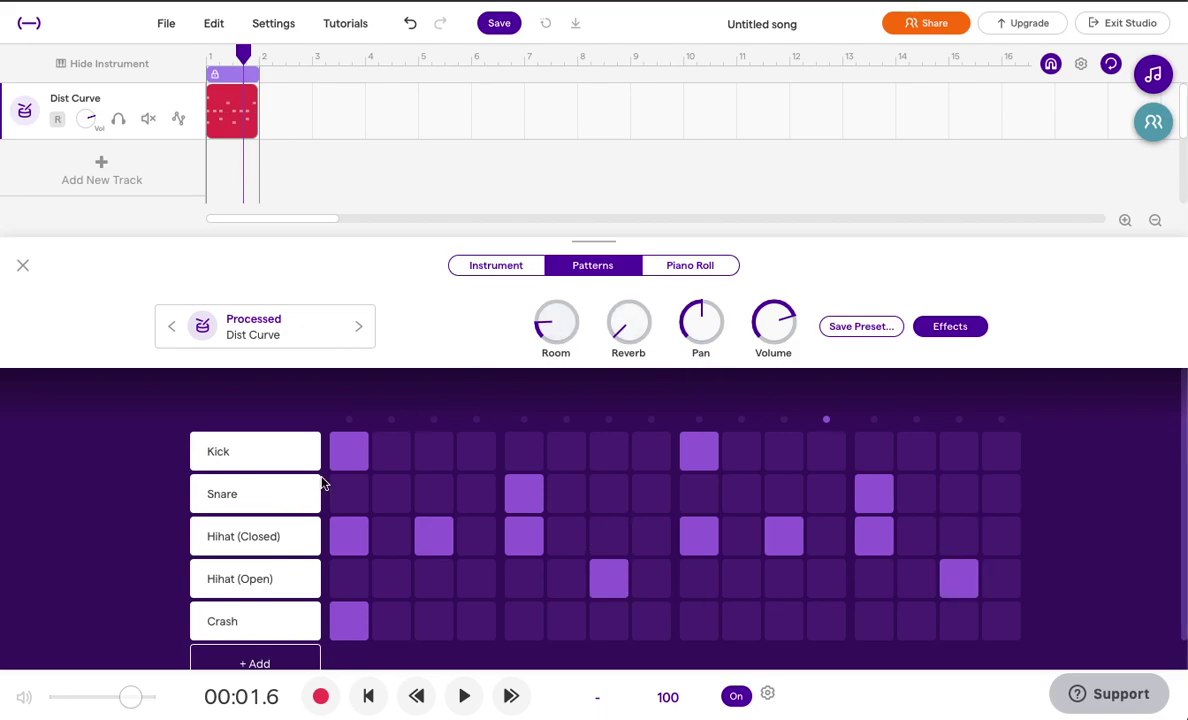
- Play back the drum pattern to hear the open hi-hat and crash hits
left_click(468, 700)
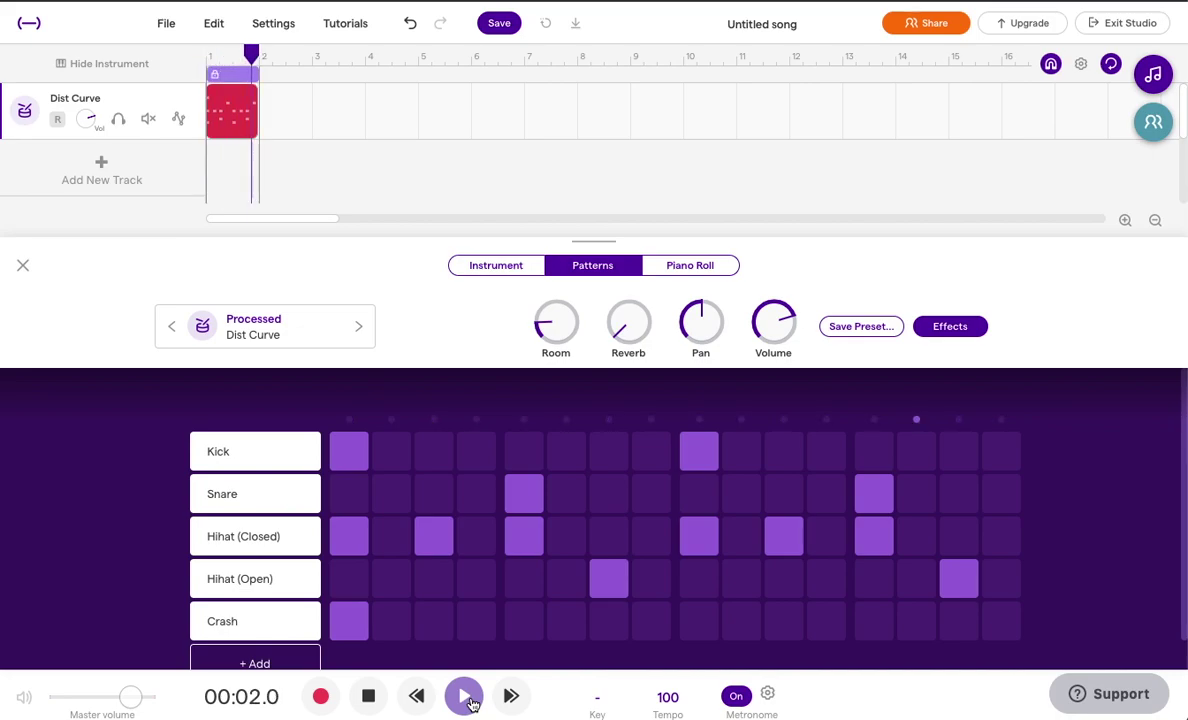
left_click(368, 696)
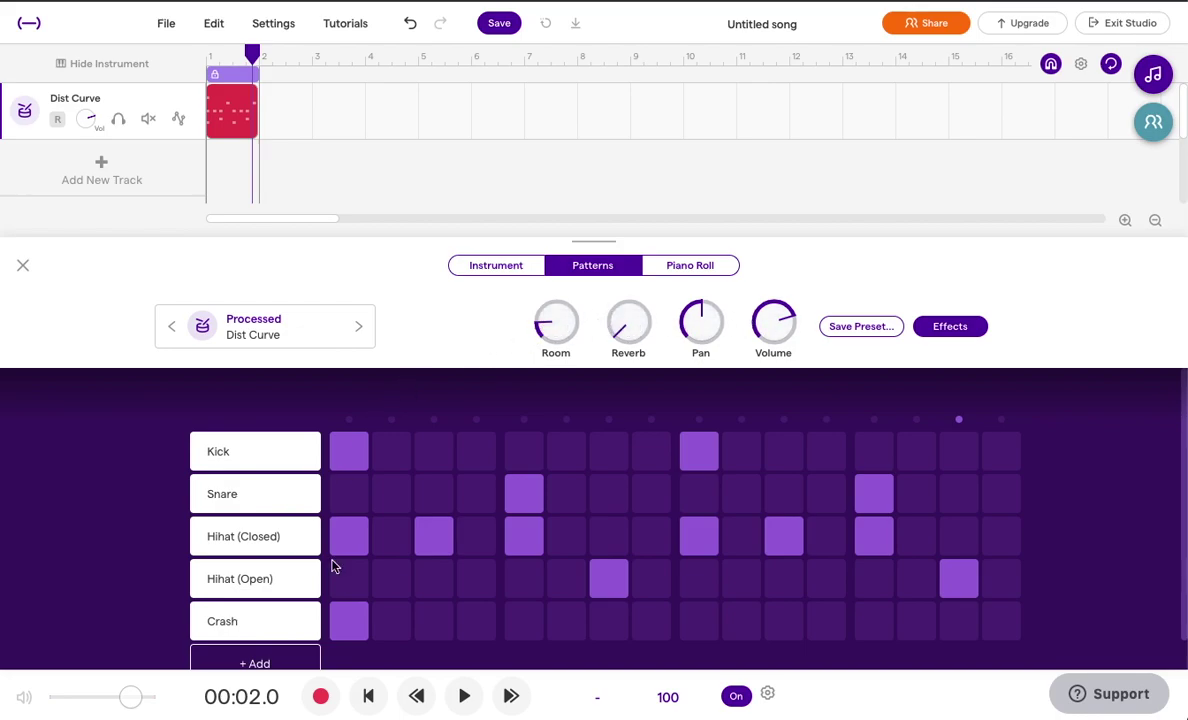
left_click(462, 697)
left_click(462, 699)
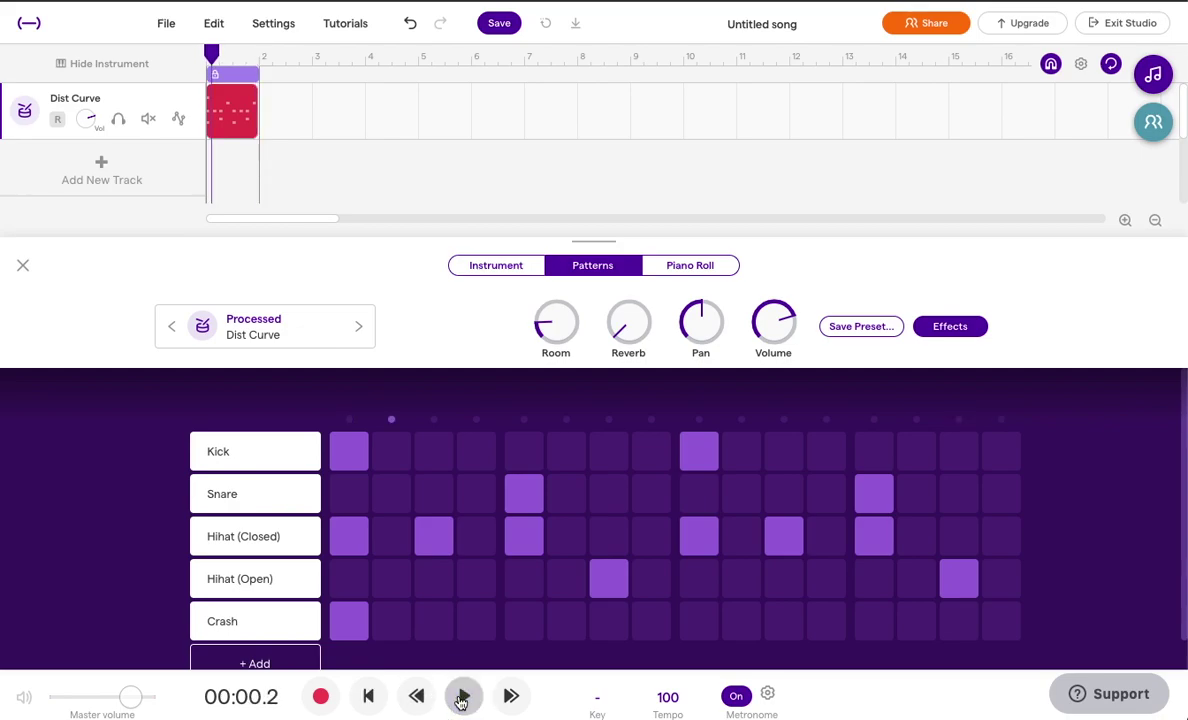
left_click(463, 697)
left_click(463, 697)
- Raise the drum track's Room and Reverb effects to about their midpoints while listening to the beat
left_click_drag(551, 347, 560, 300)
left_click_drag(620, 325, 635, 255)
left_click(464, 697)
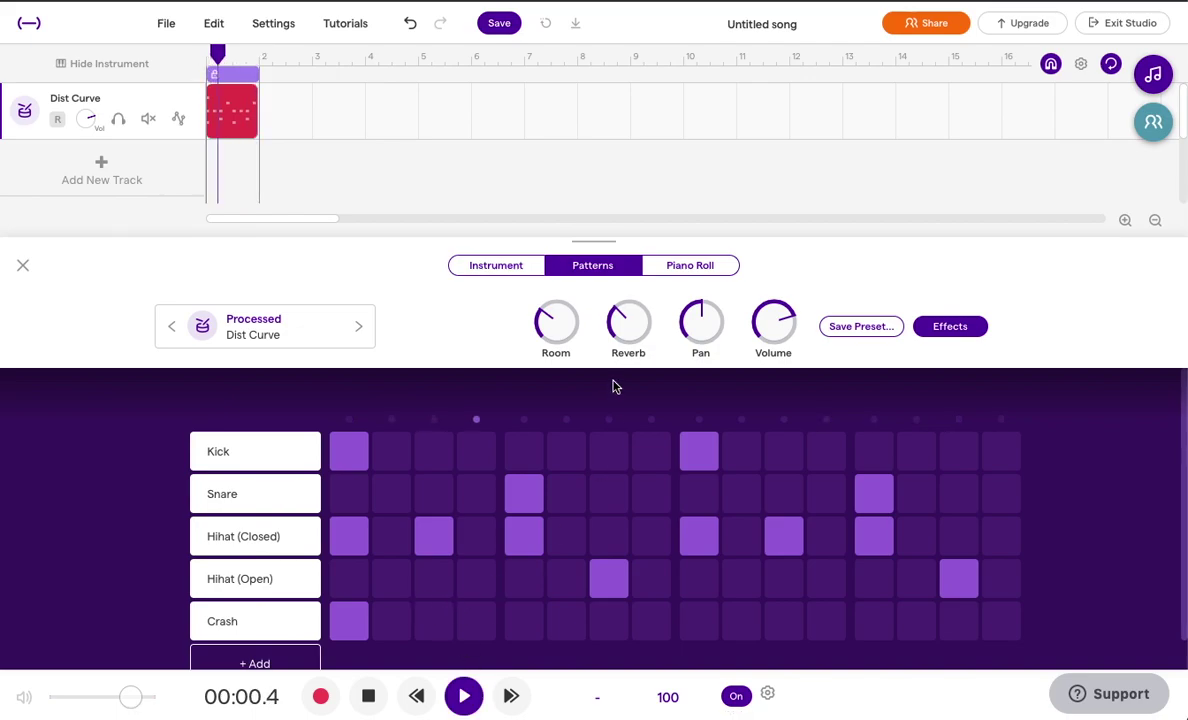
left_click_drag(556, 322, 568, 277)
left_click_drag(621, 313, 643, 283)
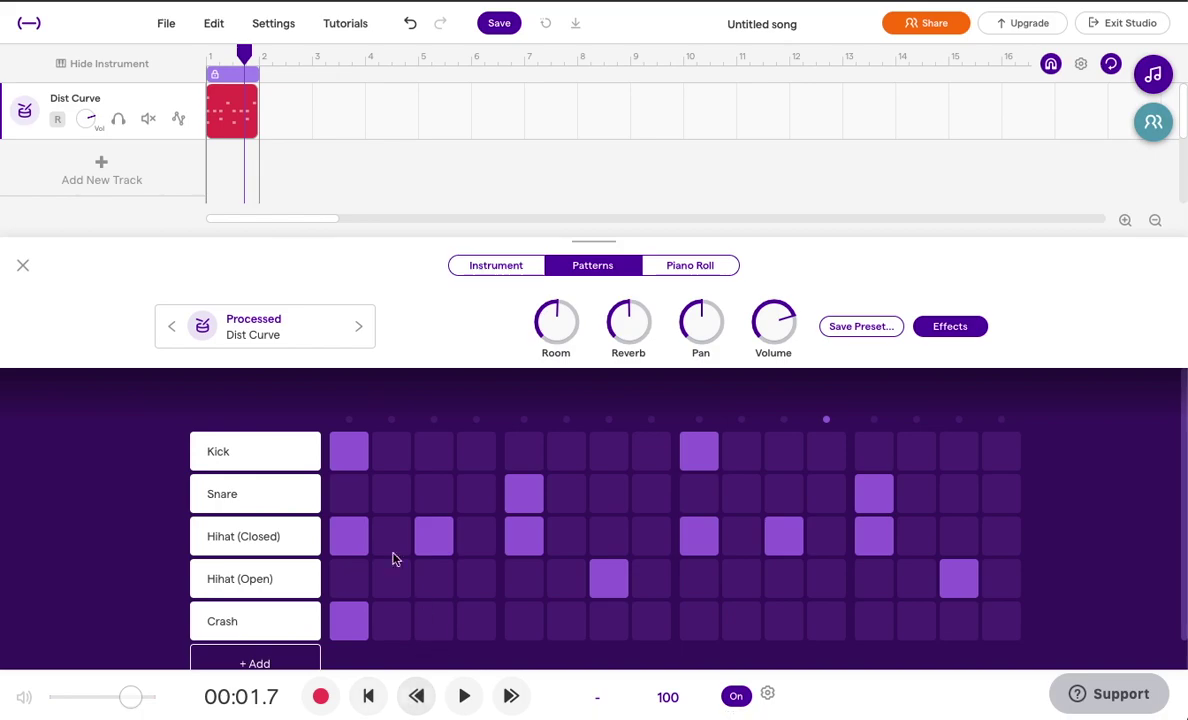
- Close the drum pattern editor and loop the one-bar drum region on the timeline through the end of bar 8
left_click(23, 265)
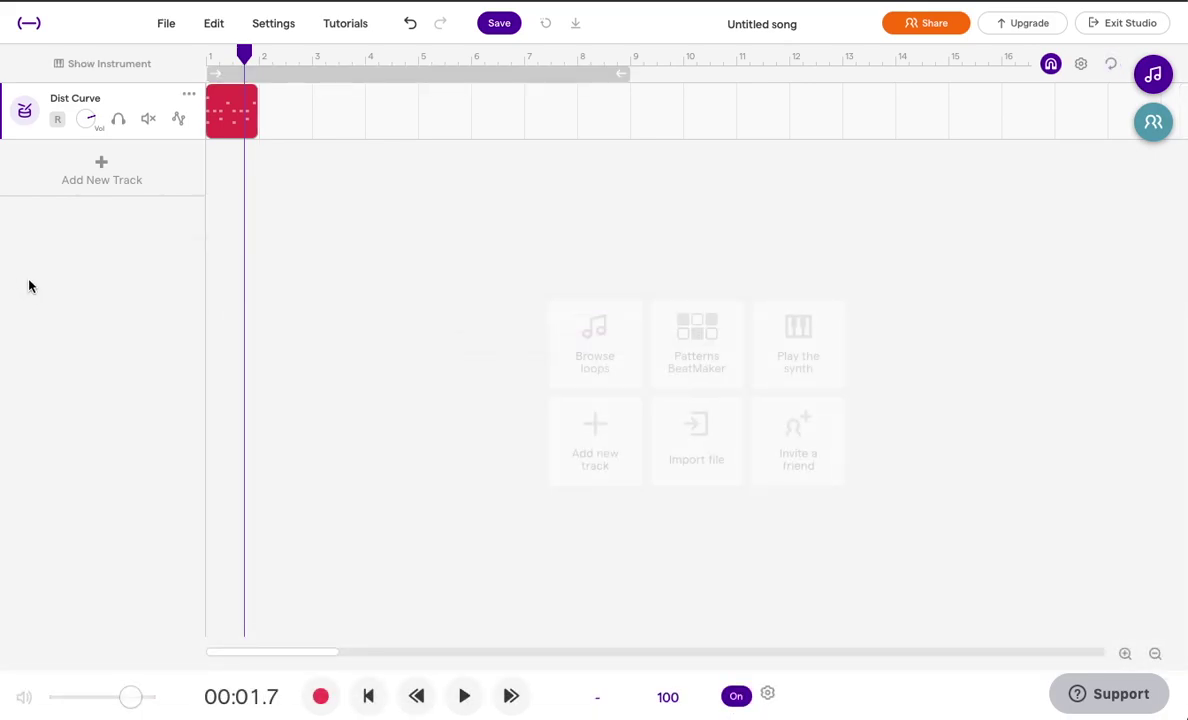
mouse_move(238, 107)
left_click_drag(255, 92, 627, 101)
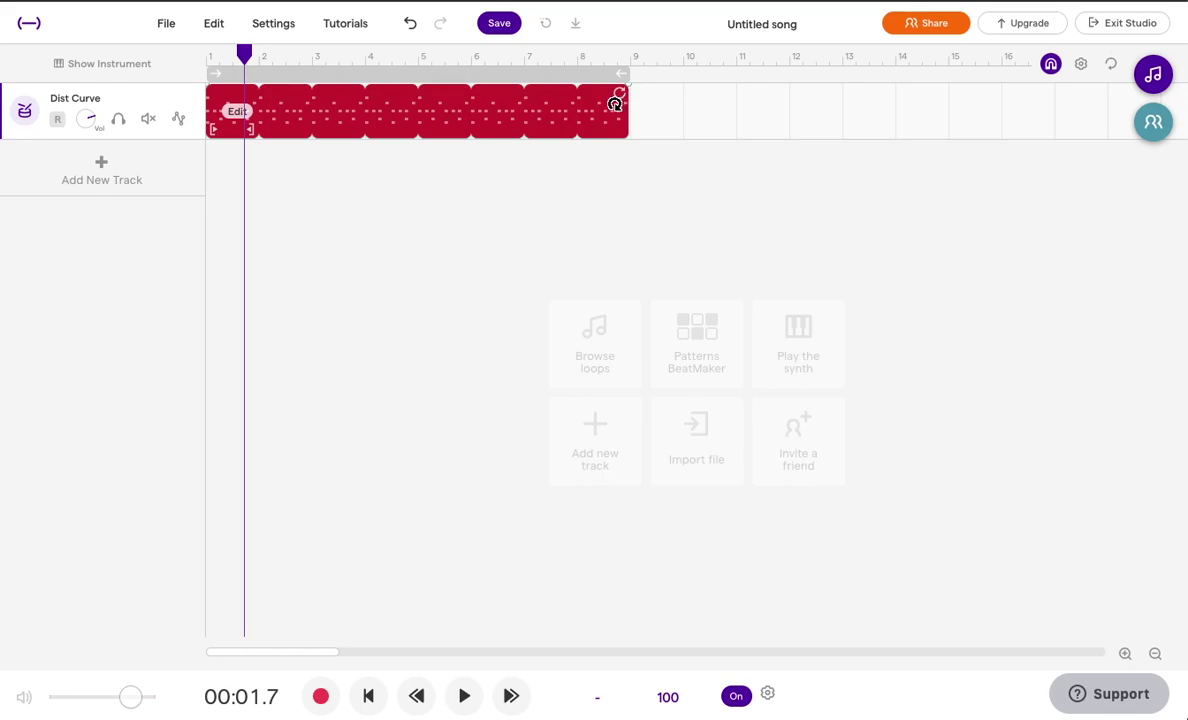
- Open the loop library from the new track options and filter it to Bass loops only, without the Originals filter
left_click(102, 172)
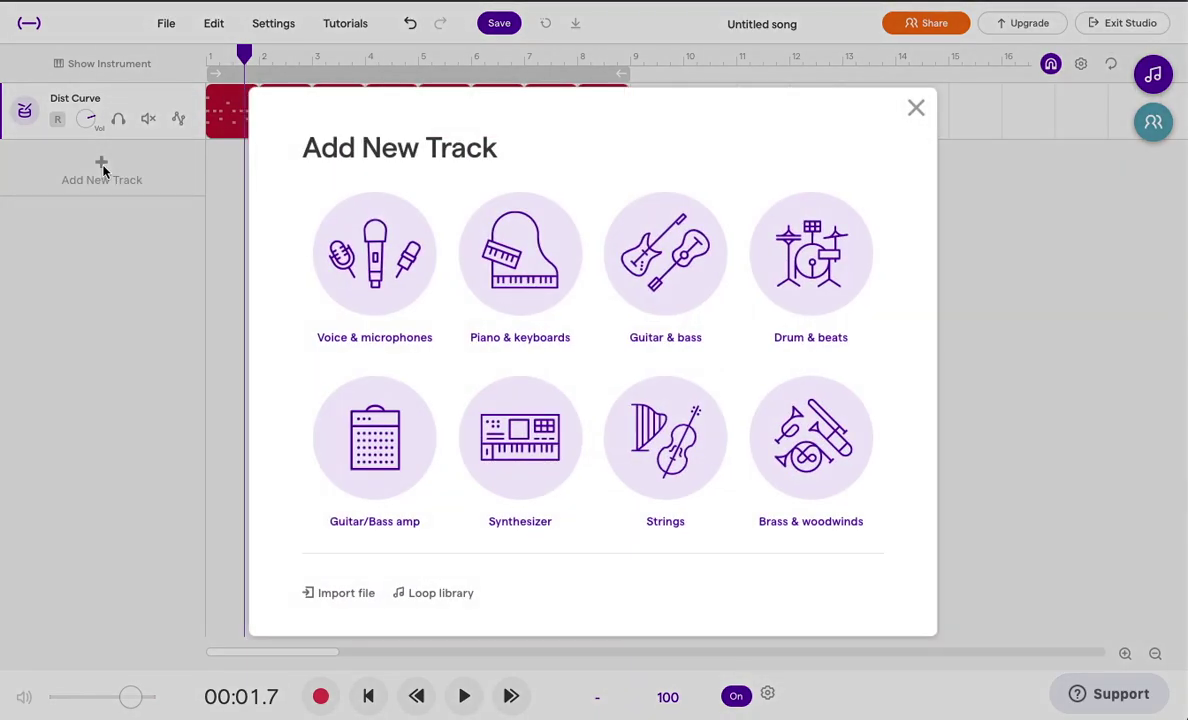
left_click(420, 591)
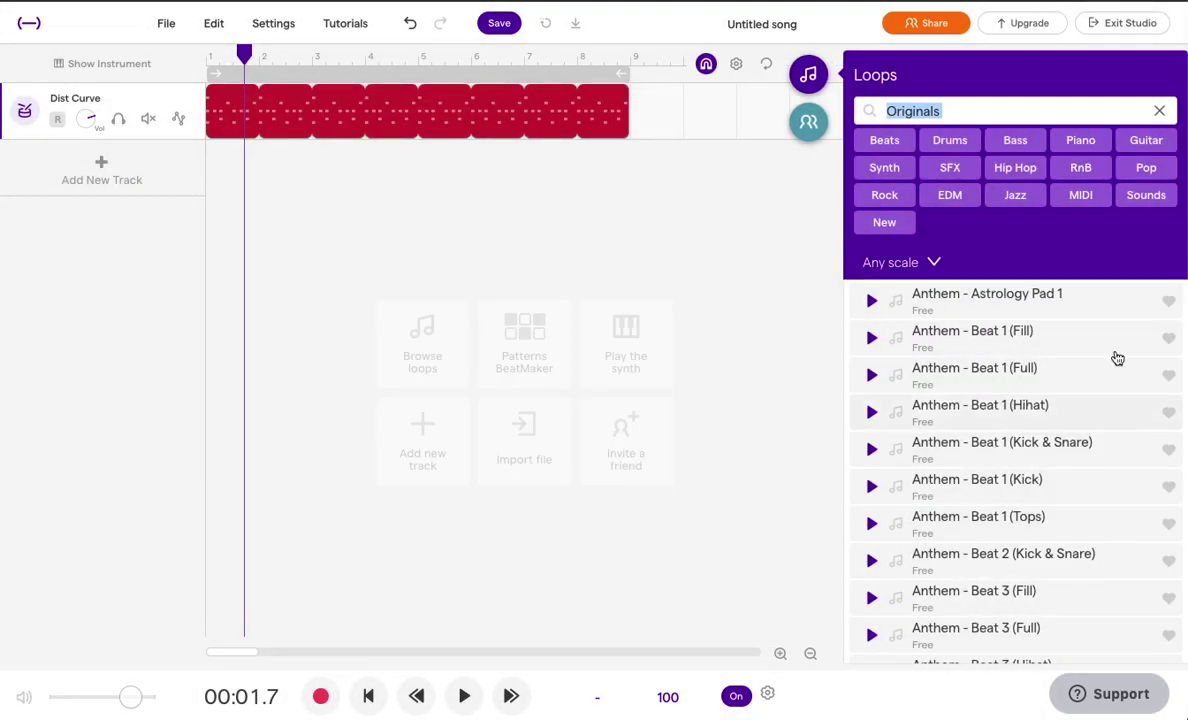
left_click(1015, 140)
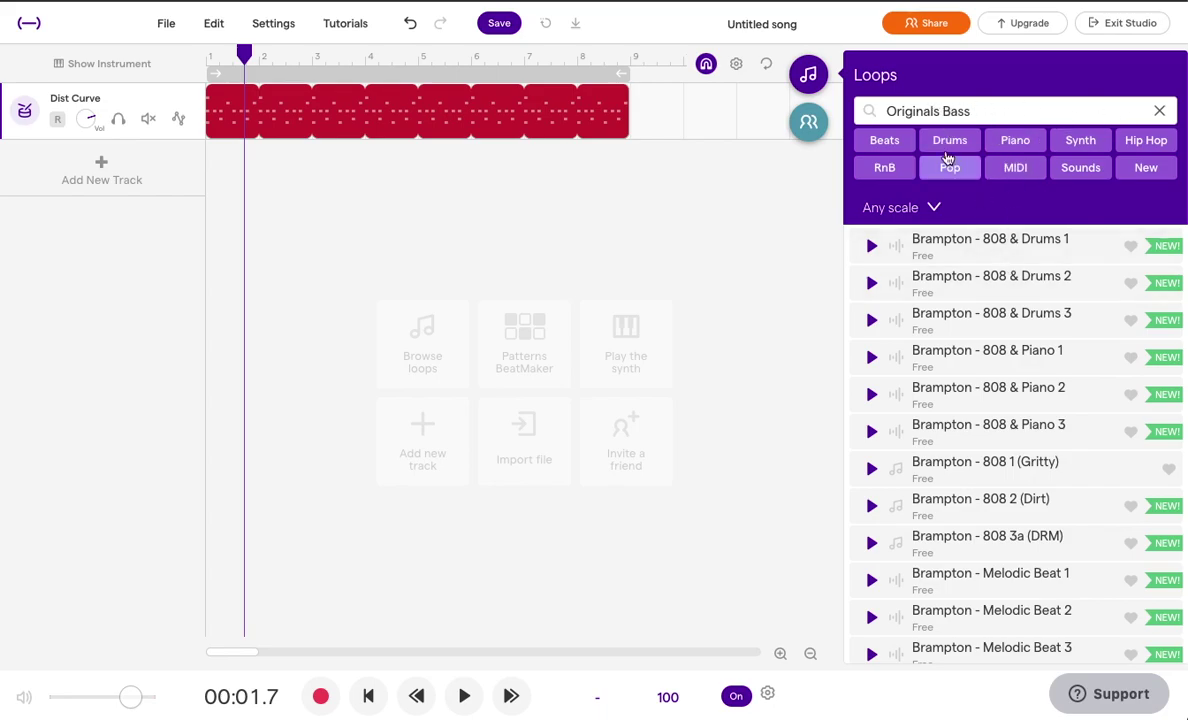
left_click(1157, 112)
left_click(1068, 150)
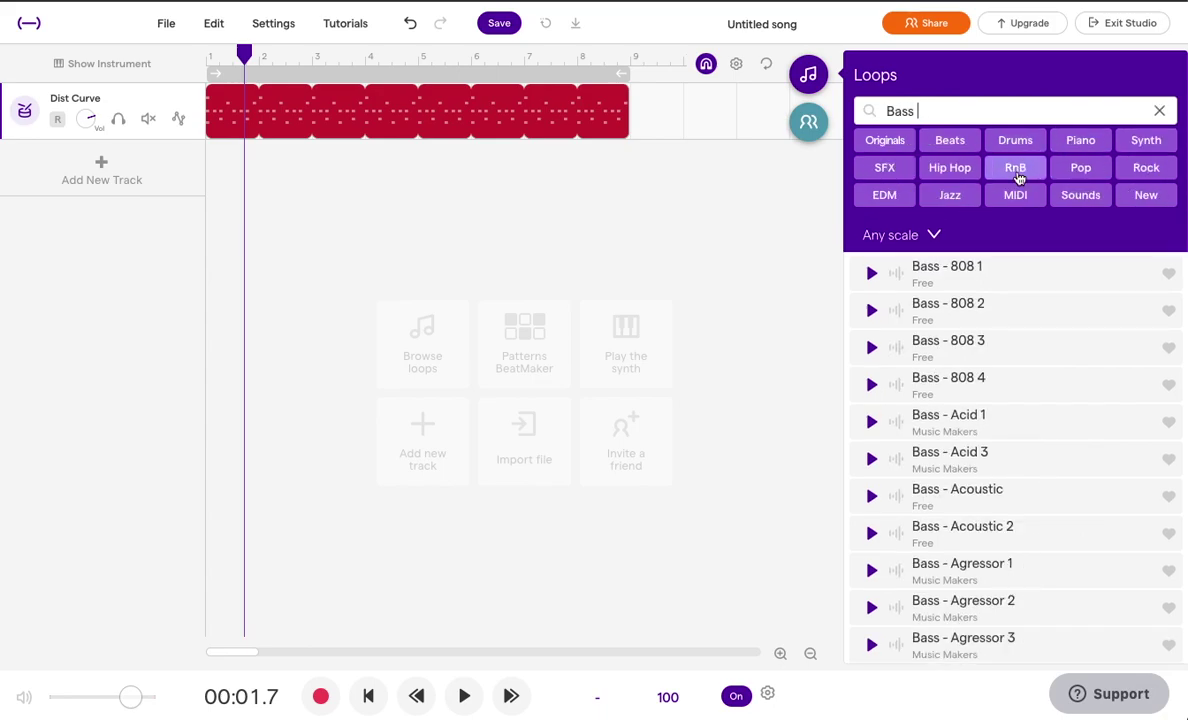
- Preview the Bass - Classified Bone 2 loop and add it as a new track under the drums, starting at bar 1
scroll(1000, 376, "down", 10)
scroll(993, 387, "down", 15)
scroll(990, 452, "down", 15)
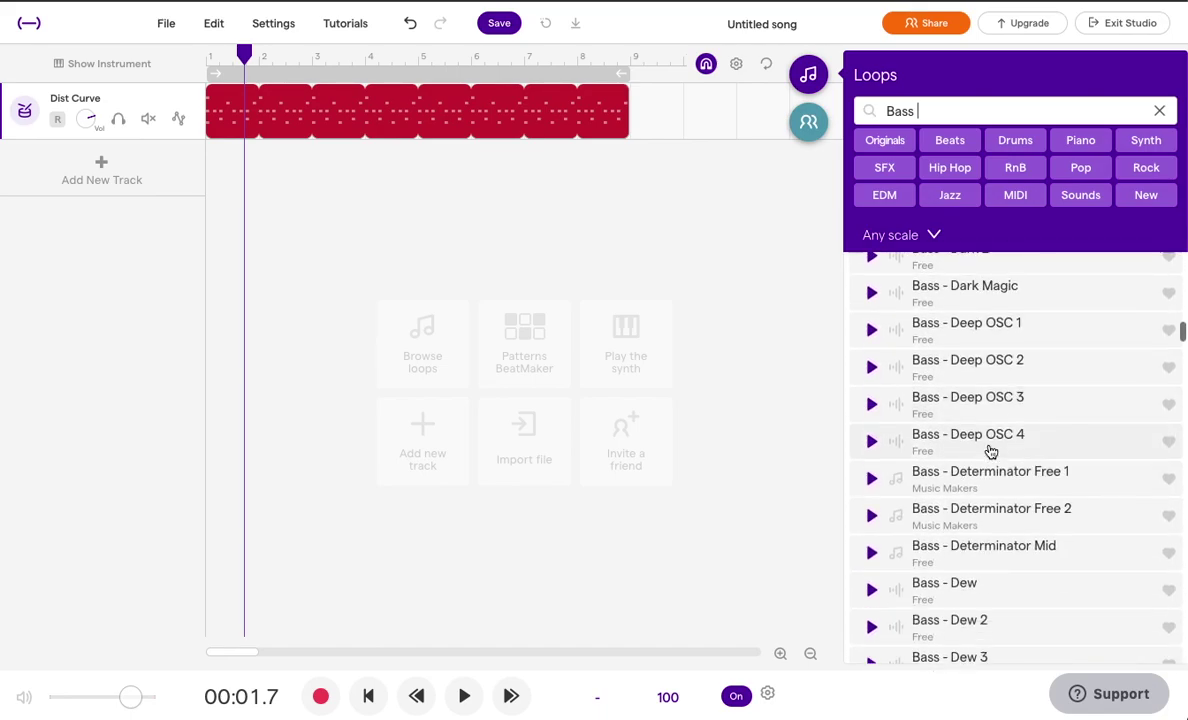
scroll(990, 452, "up", 8)
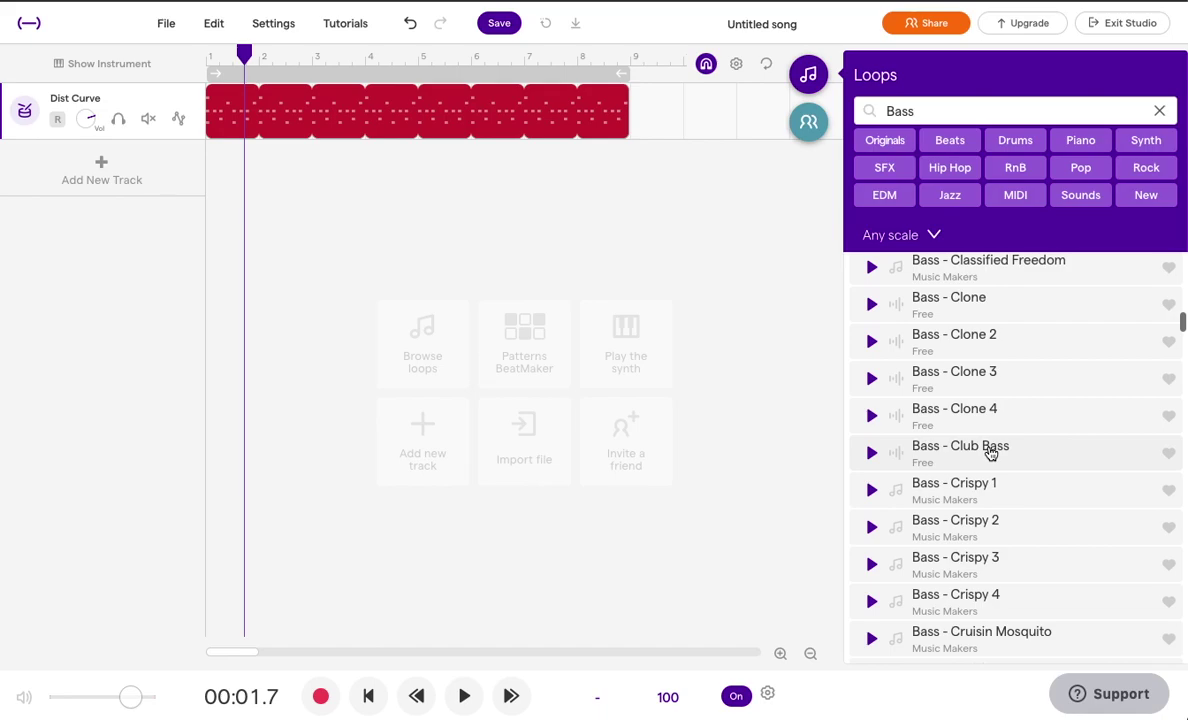
scroll(990, 452, "up", 5)
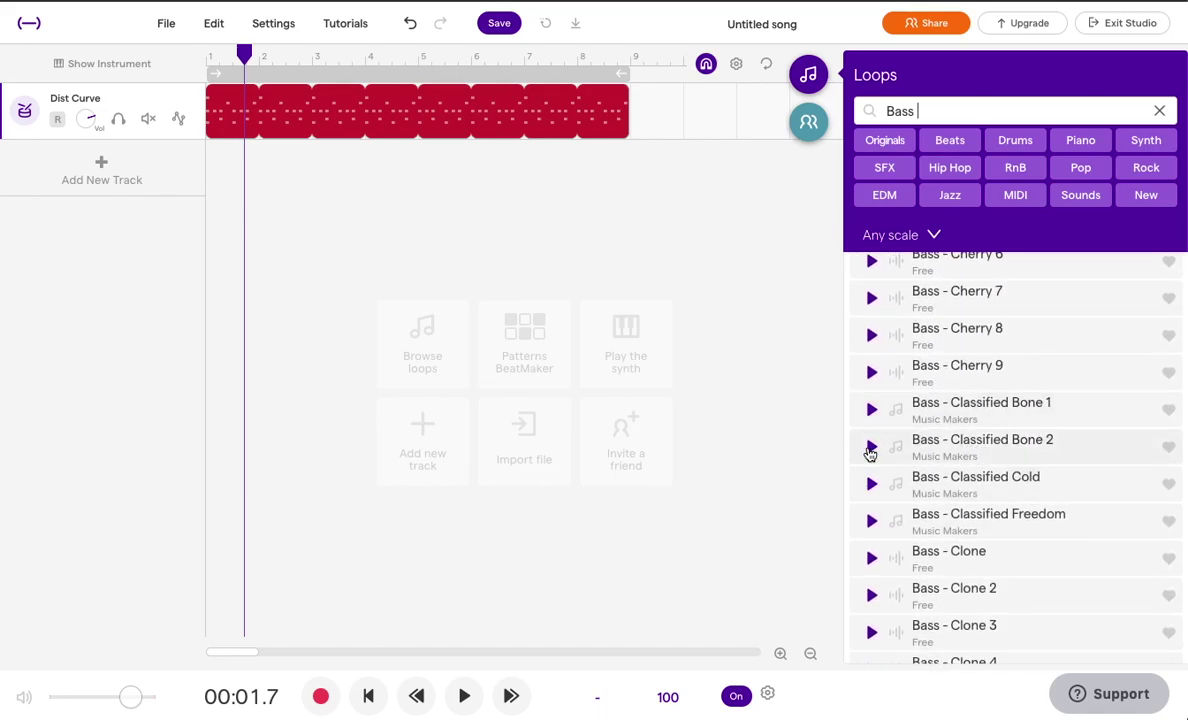
left_click(871, 447)
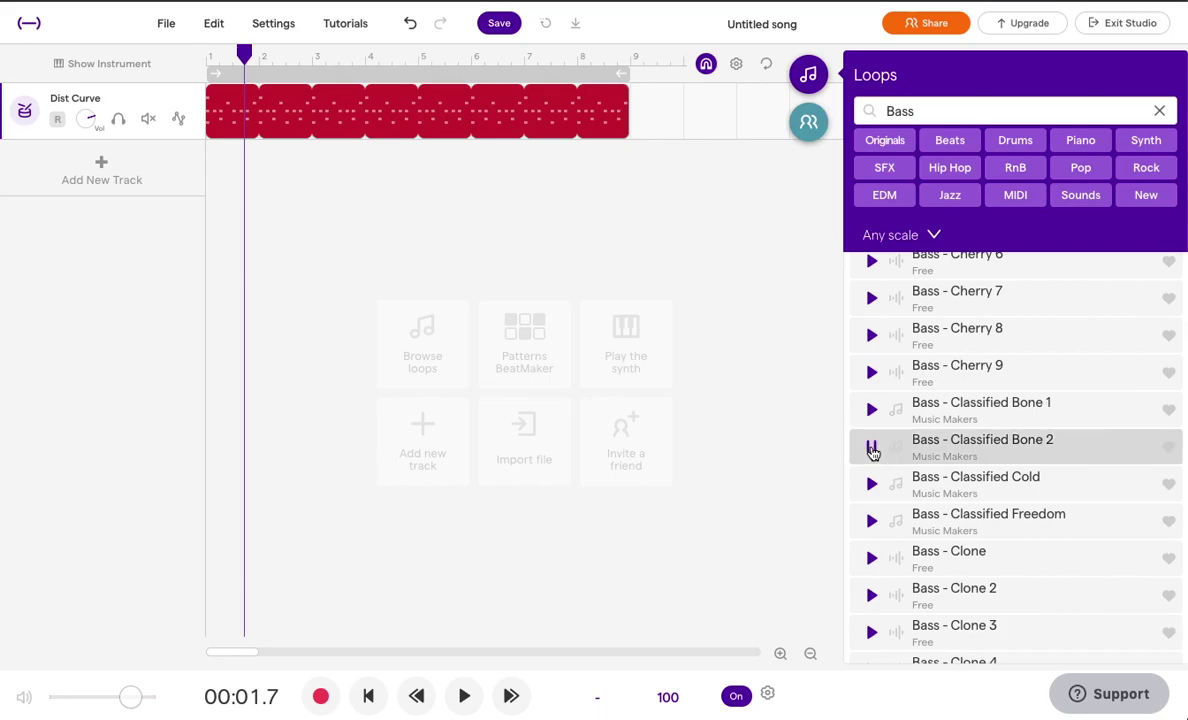
left_click(873, 453)
scroll(873, 453, "up", 1)
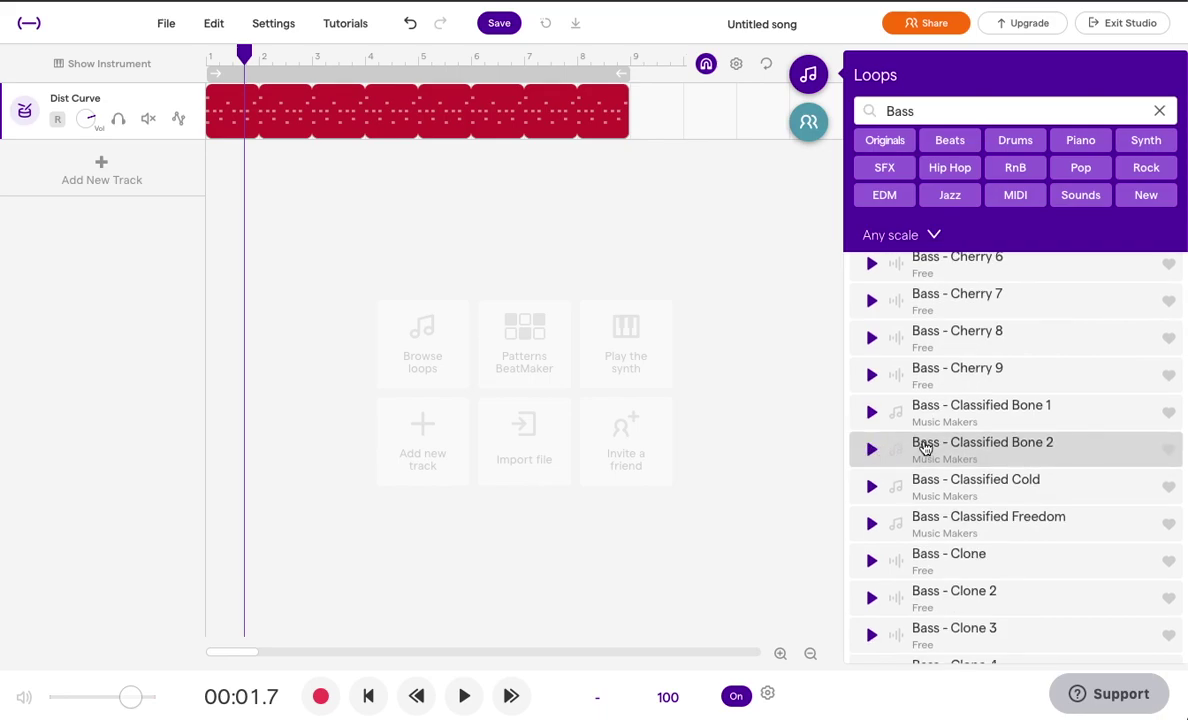
left_click_drag(925, 448, 209, 193)
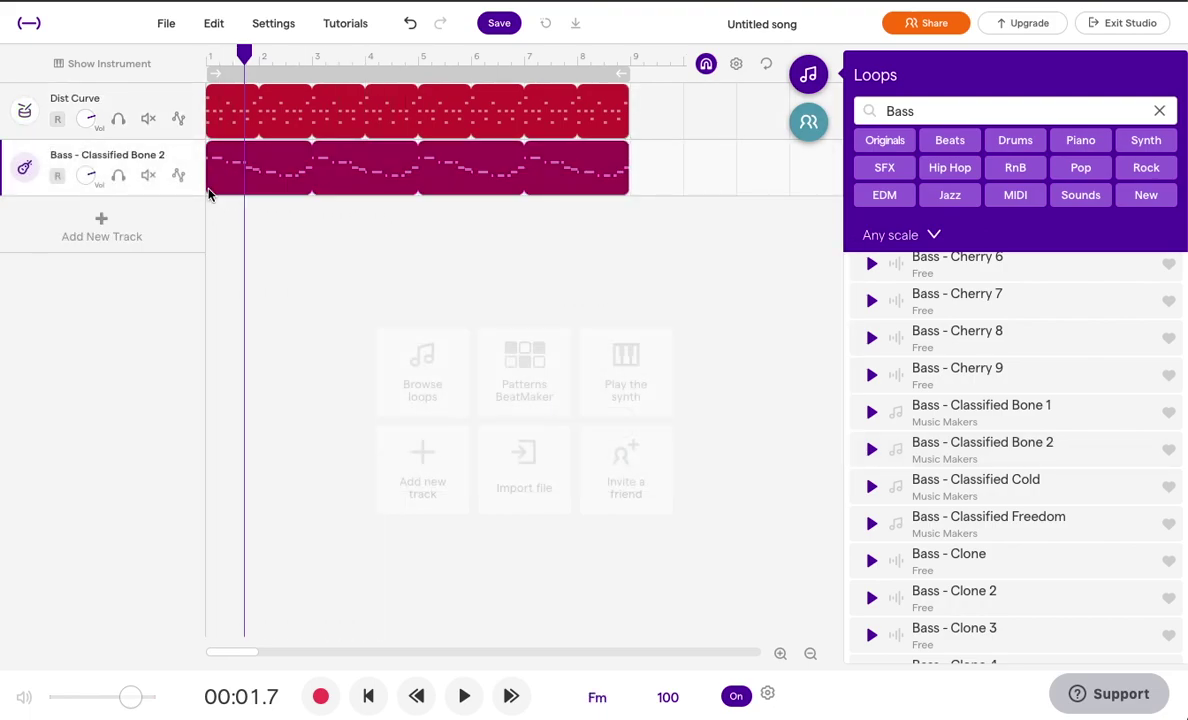
- Play the drum and bass tracks together from the start of the song
mouse_move(239, 170)
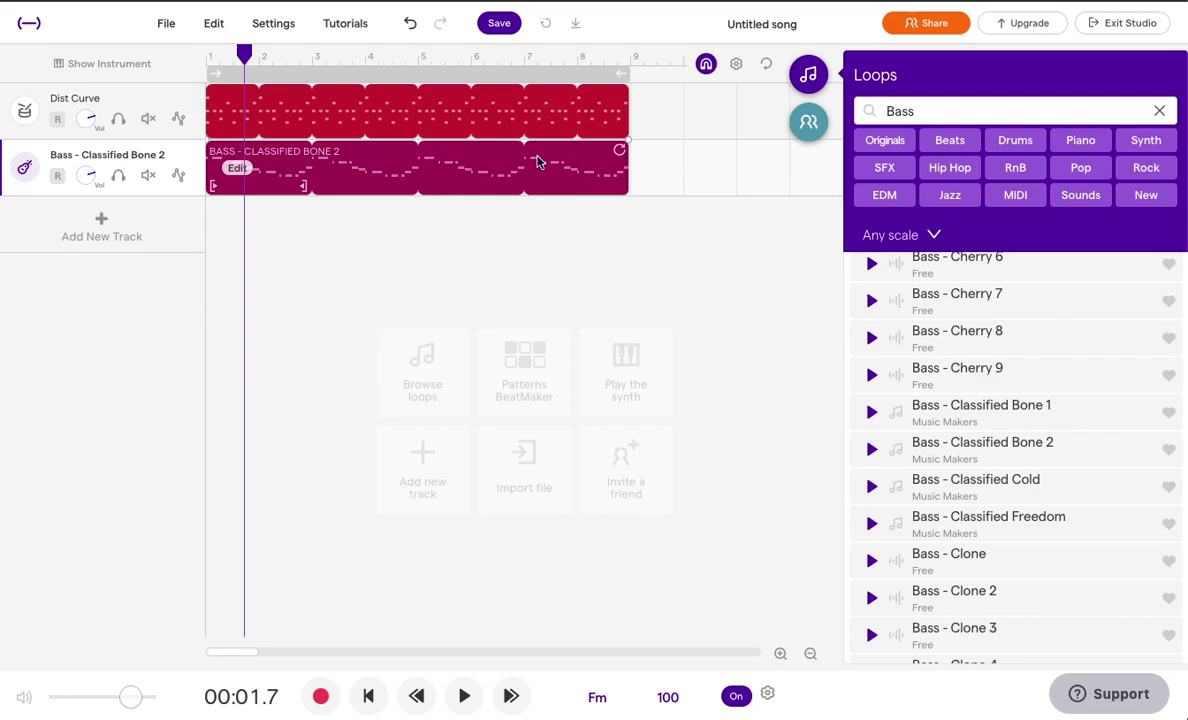
mouse_move(465, 110)
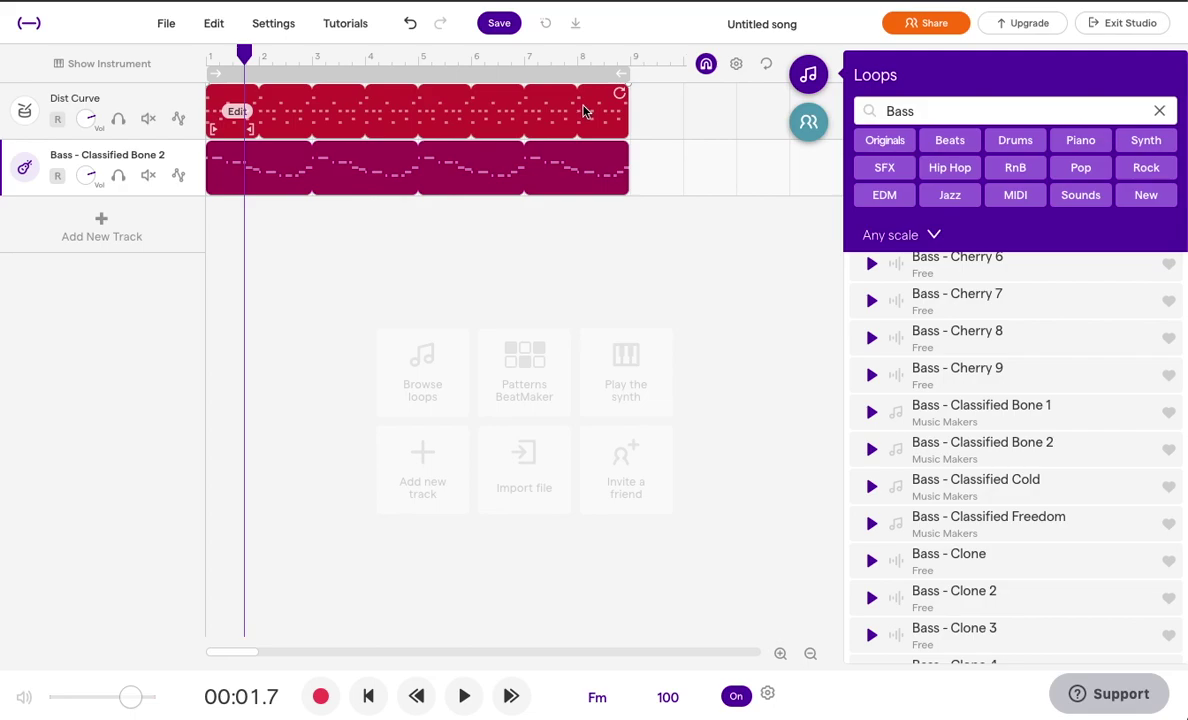
mouse_move(320, 181)
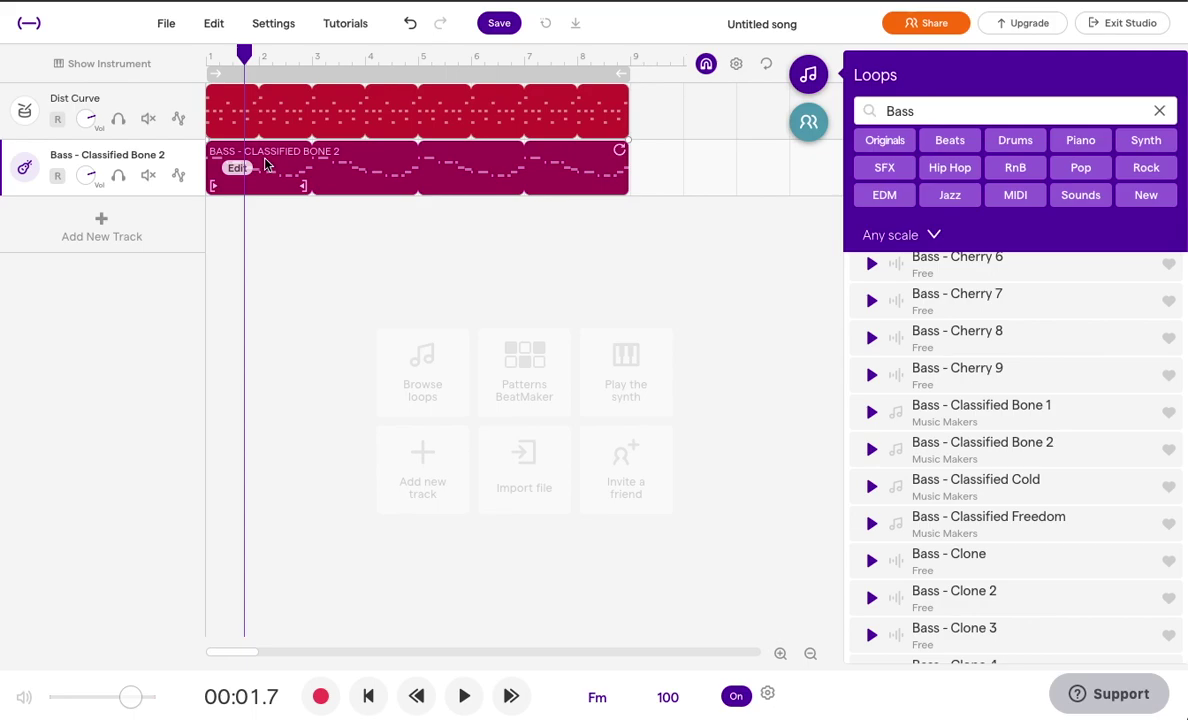
left_click_drag(244, 56, 207, 60)
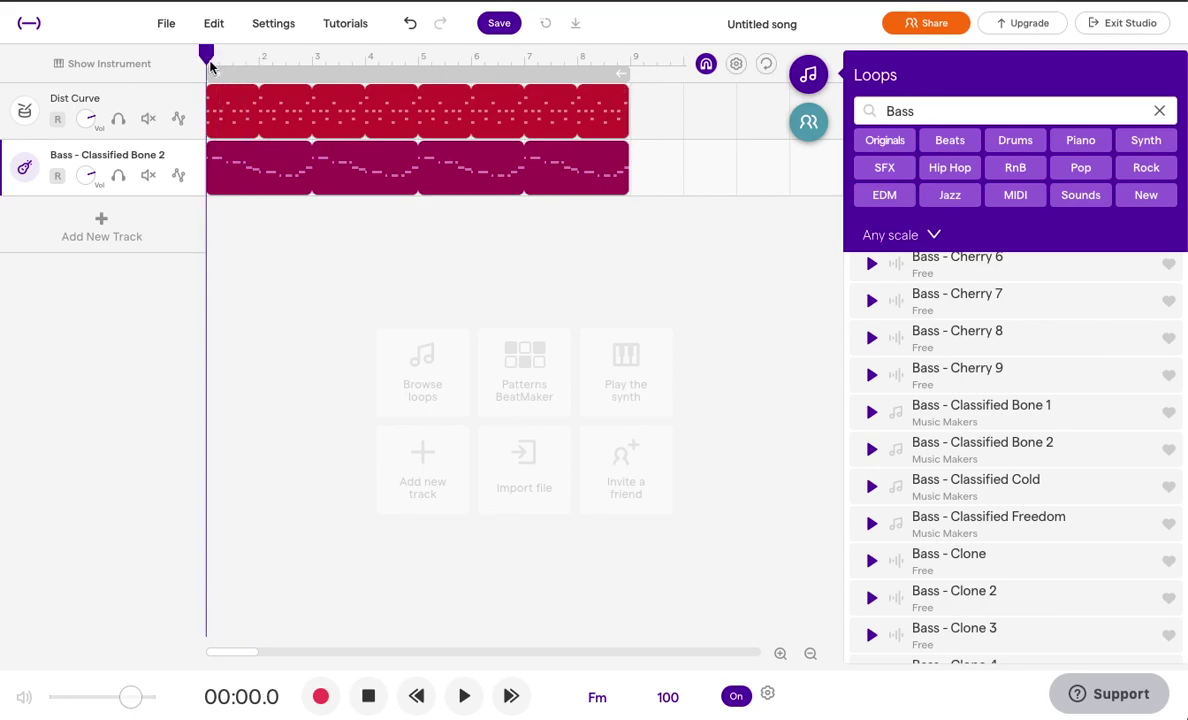
left_click(466, 698)
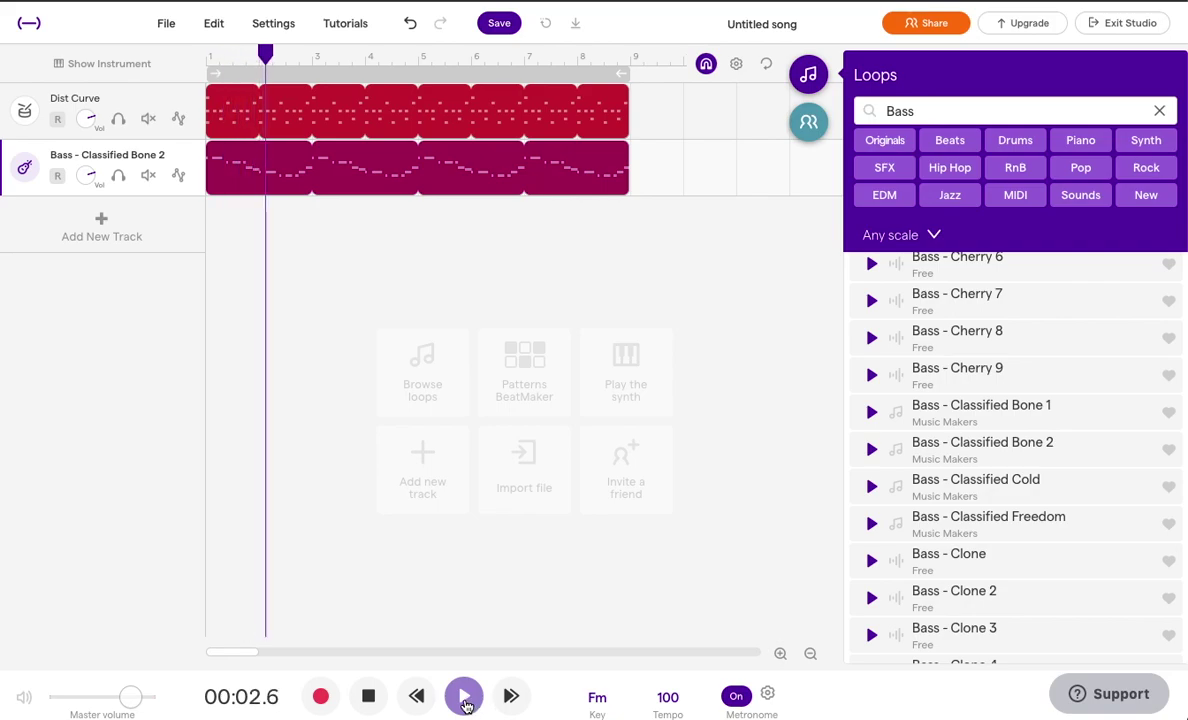
left_click(465, 700)
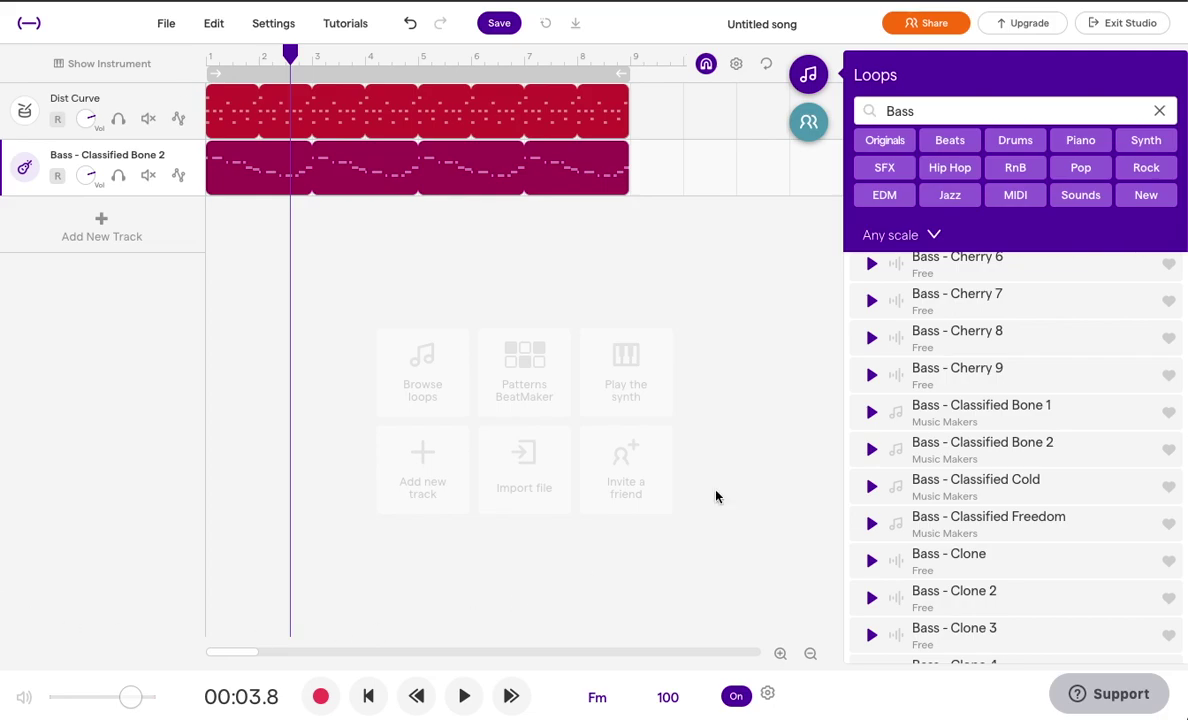
- Open the bass region in the piano roll and play the song from the beginning
mouse_move(480, 183)
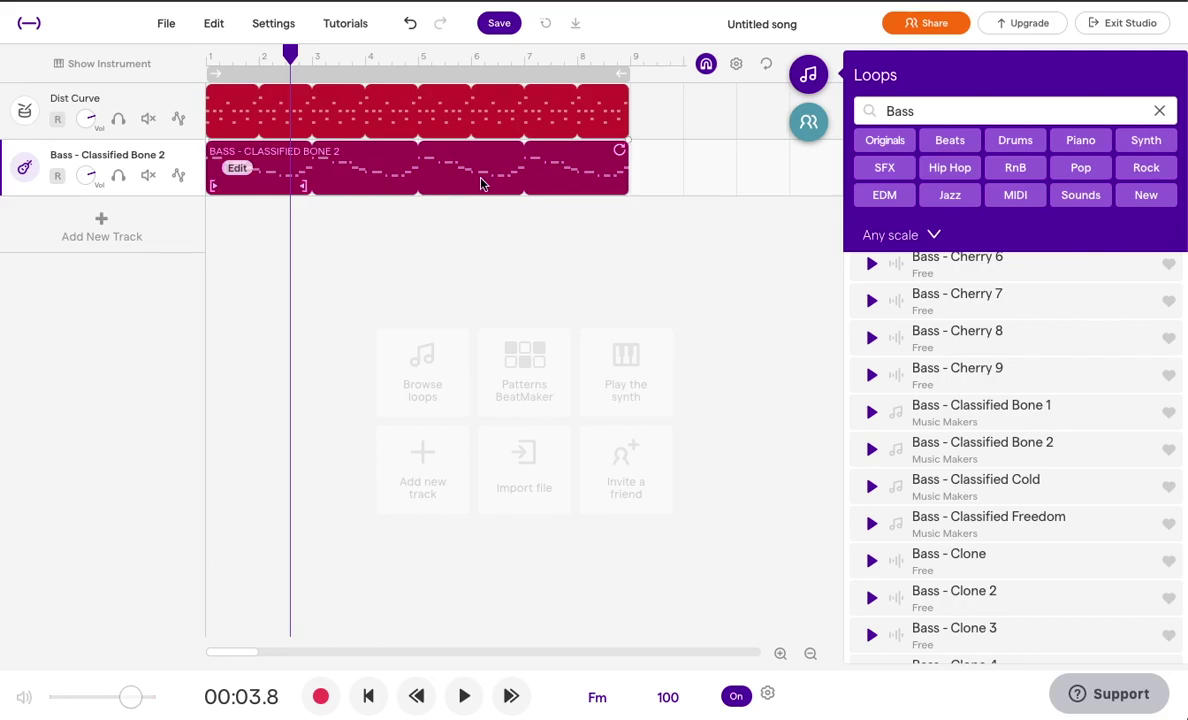
double_click(371, 163)
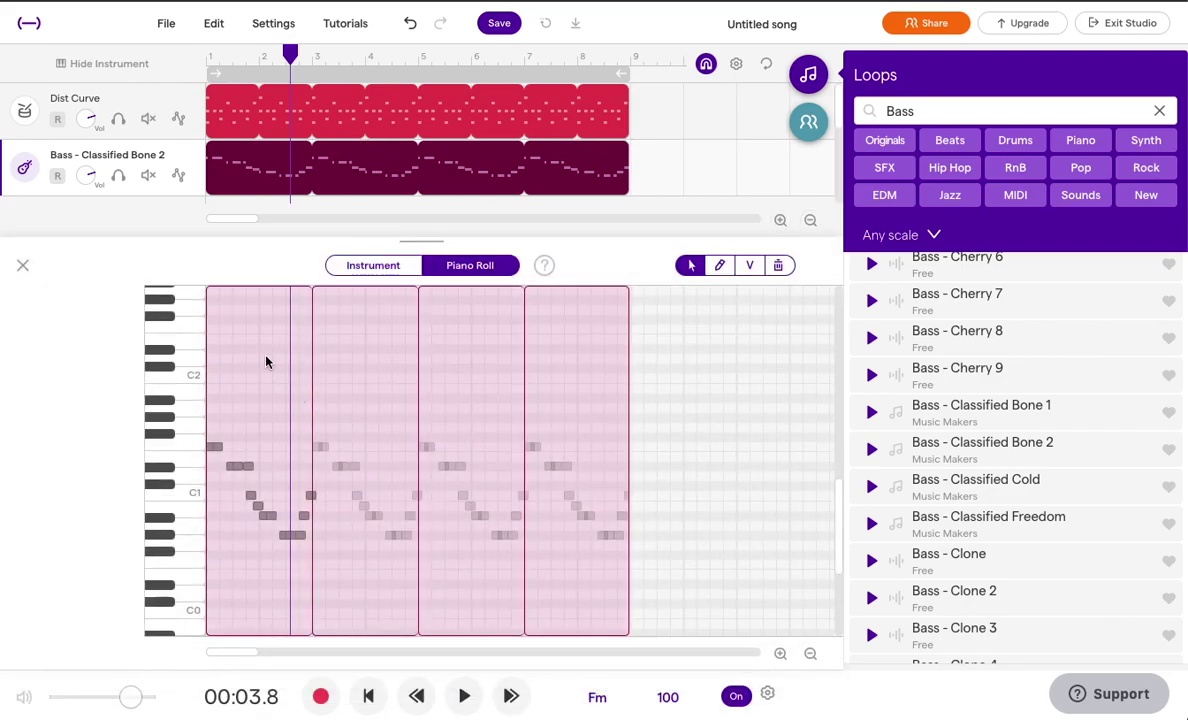
left_click(367, 697)
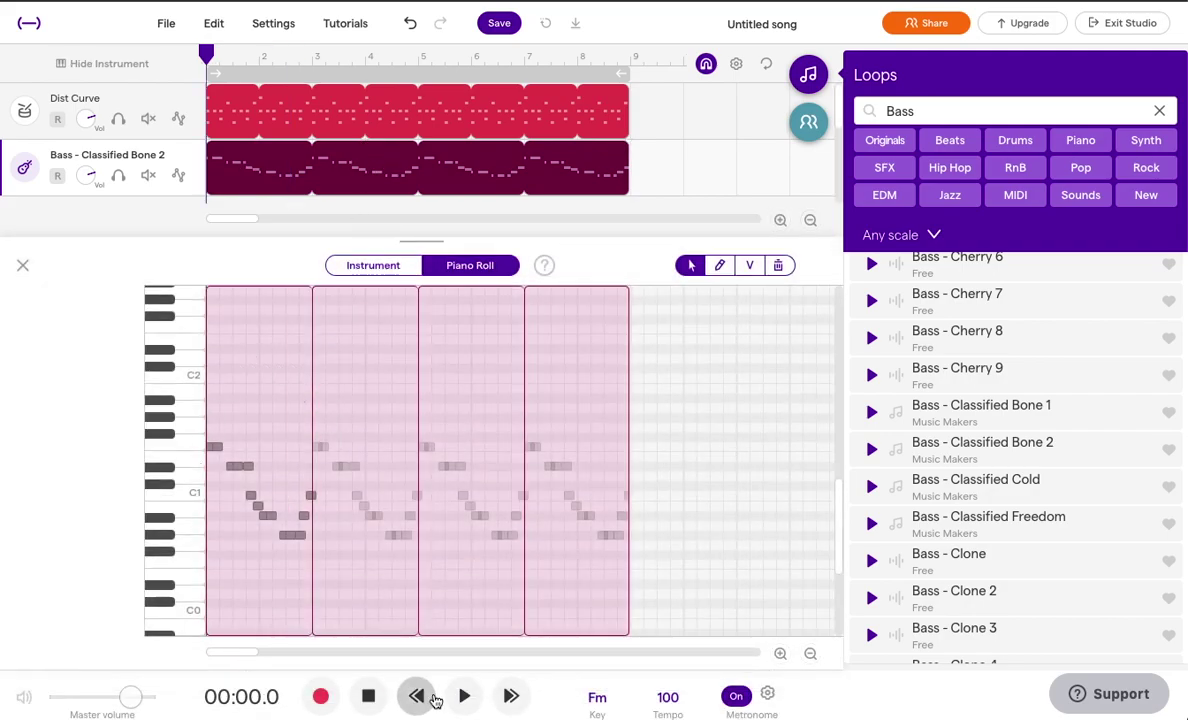
left_click(464, 696)
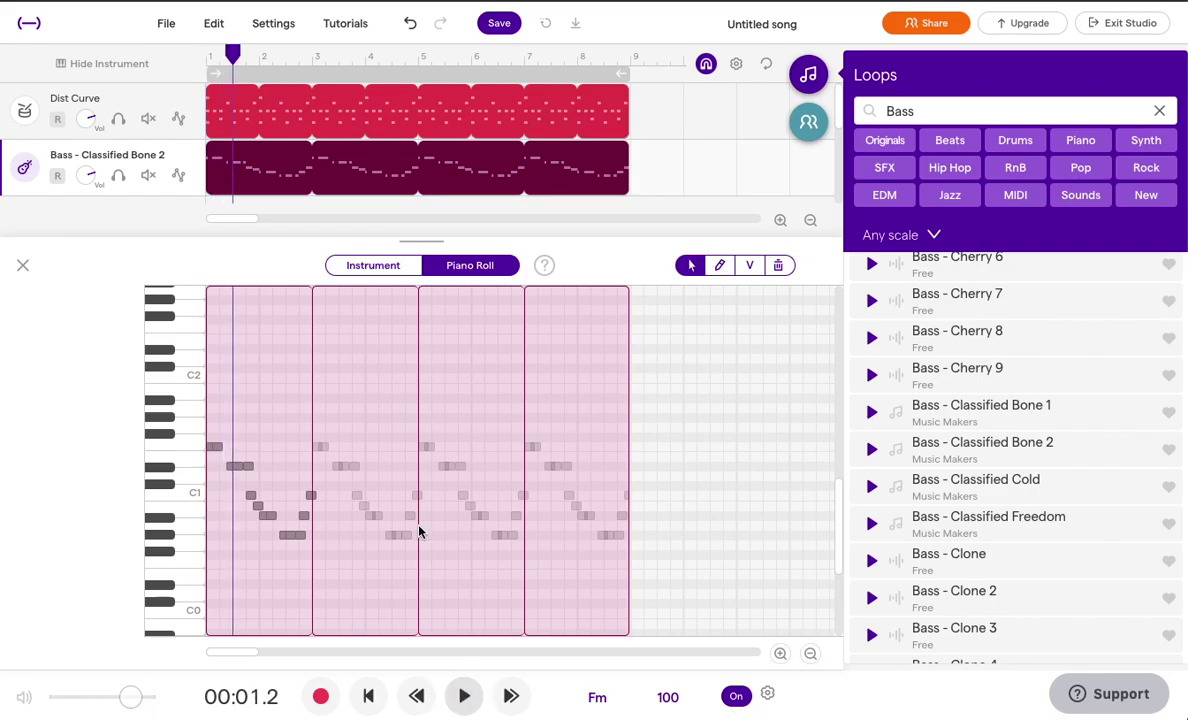
- Solo the Bass - Classified Bone 2 track and play its two-bar bass line
left_click(118, 176)
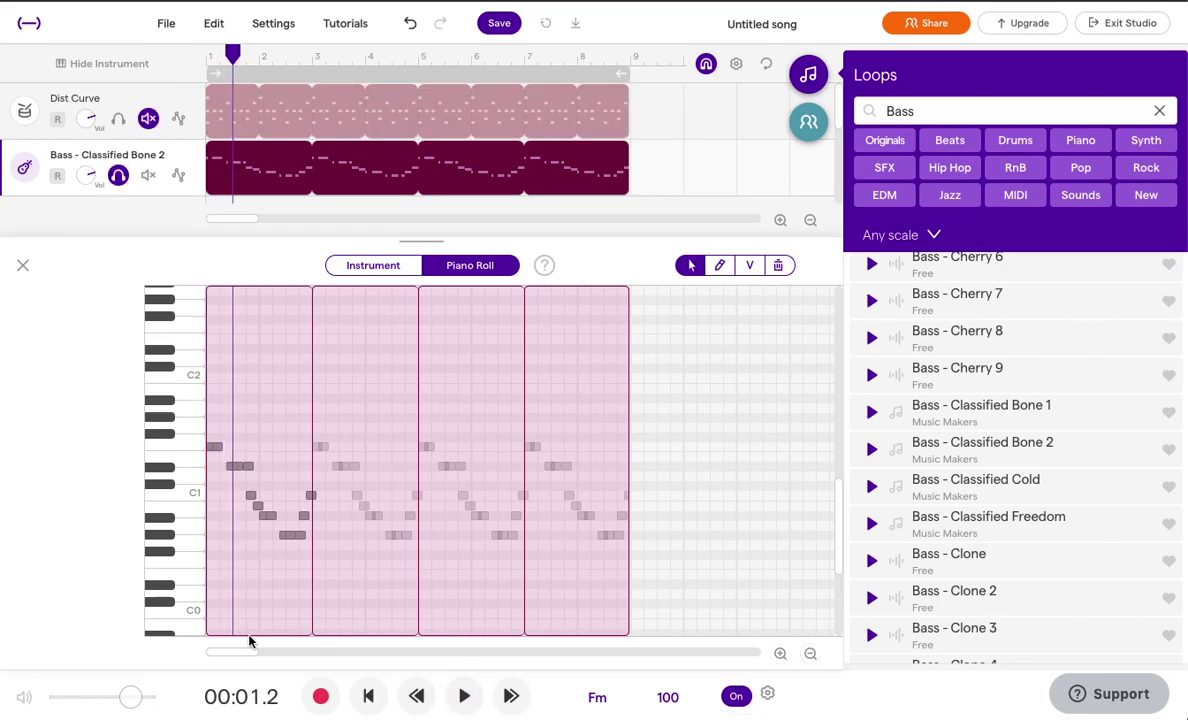
left_click(413, 695)
left_click(462, 697)
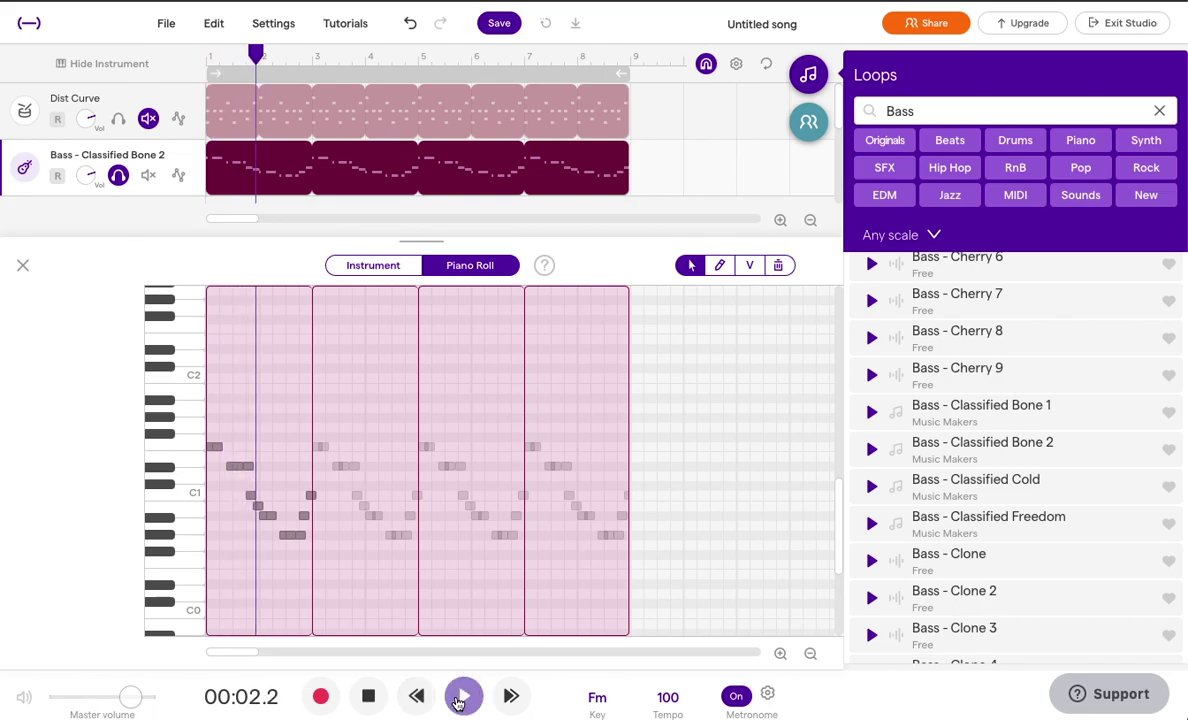
left_click(460, 699)
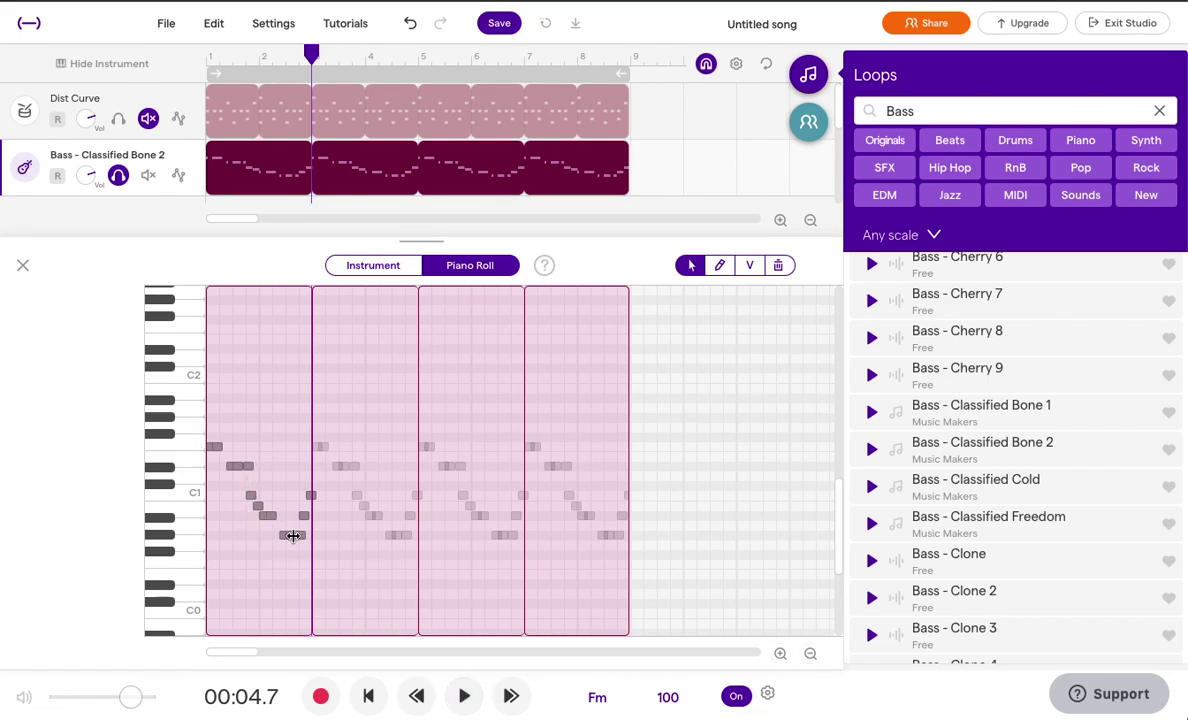
- Raise the middle of the three lowest bass notes in bar 2 by one octave and play back the edited line
left_click(291, 537)
left_click_drag(291, 537, 292, 422)
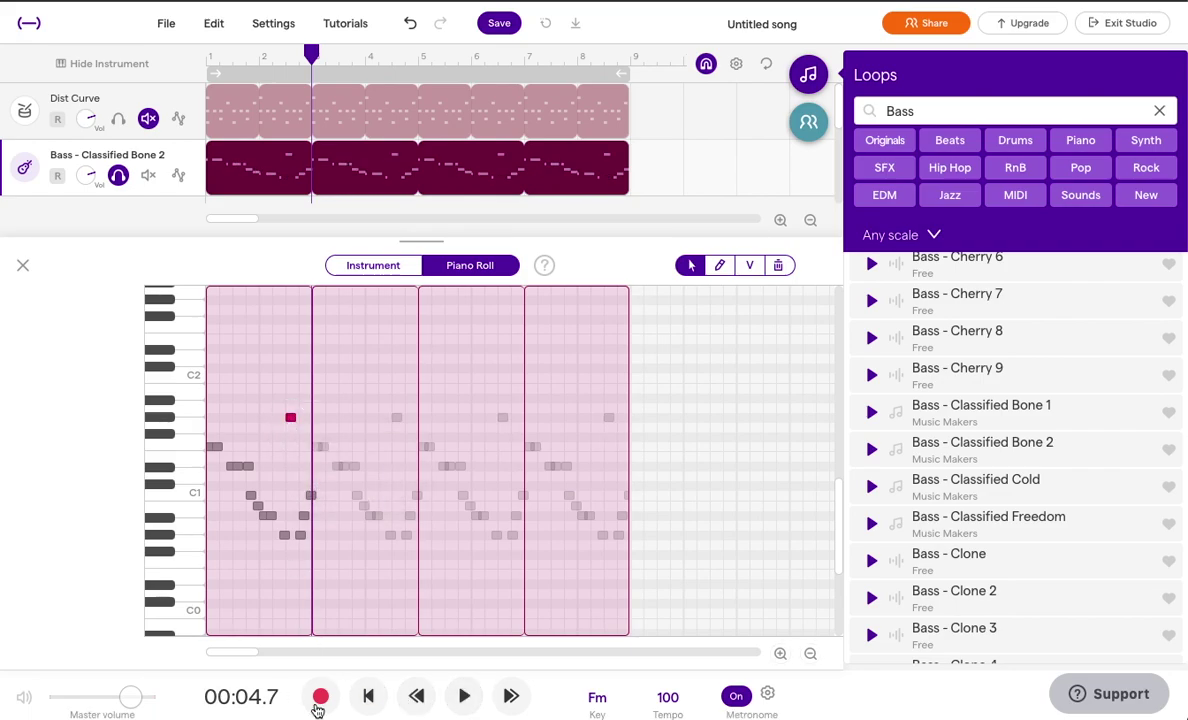
left_click(364, 697)
left_click(463, 696)
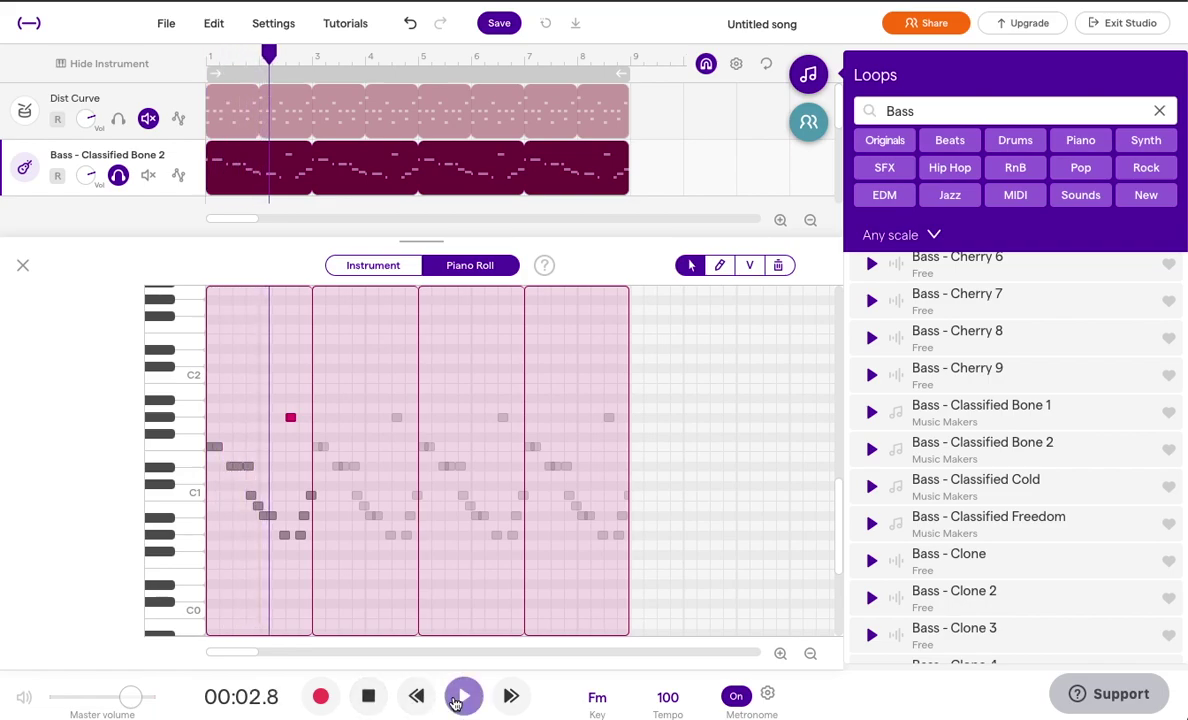
left_click(455, 703)
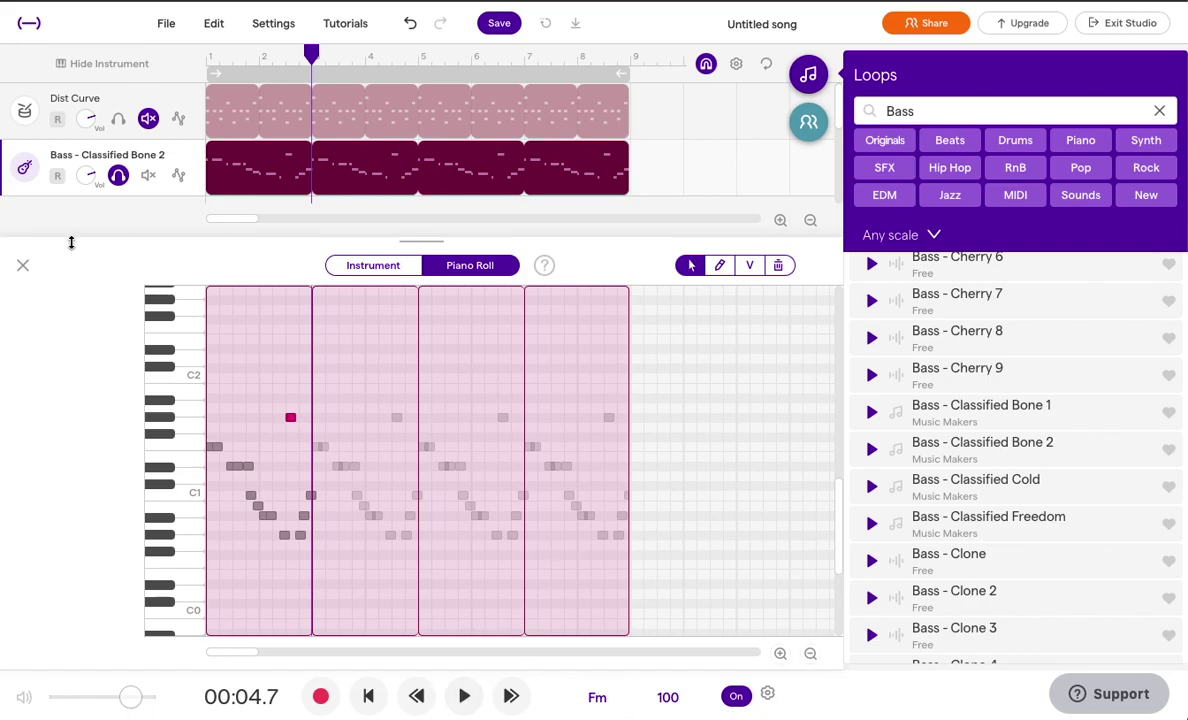
- Close the piano roll, turn off solo on the bass track, and play both tracks from the start
left_click(22, 266)
left_click(118, 176)
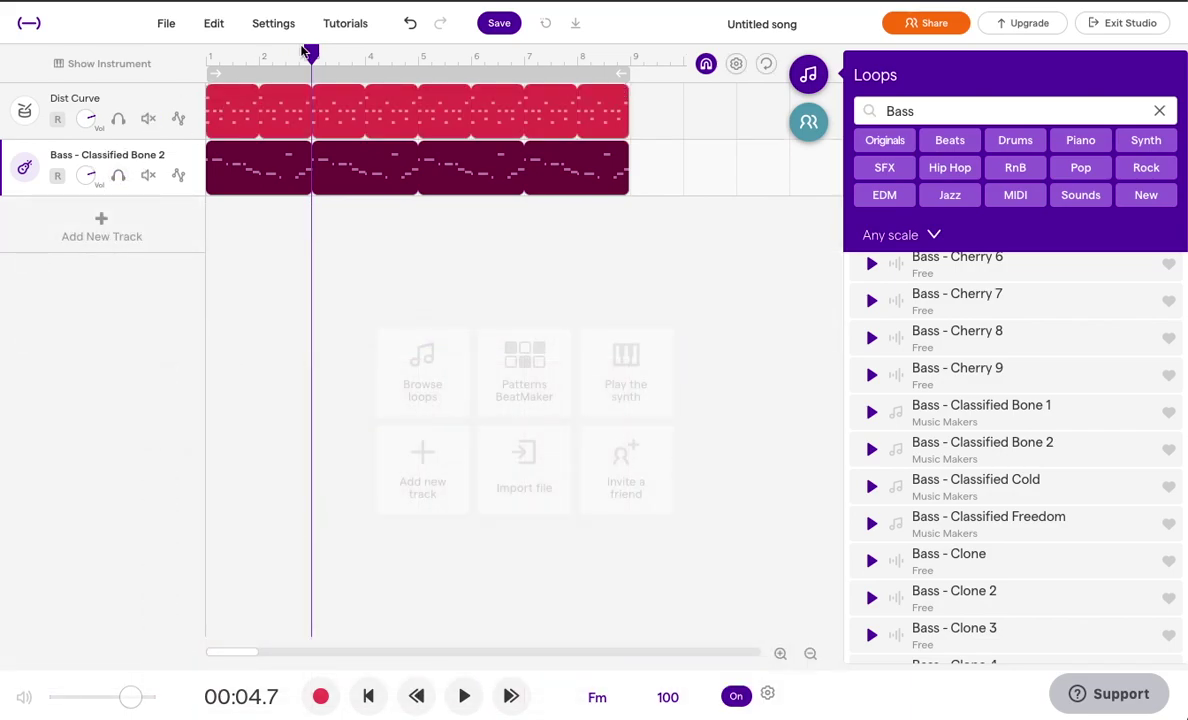
left_click_drag(311, 54, 207, 53)
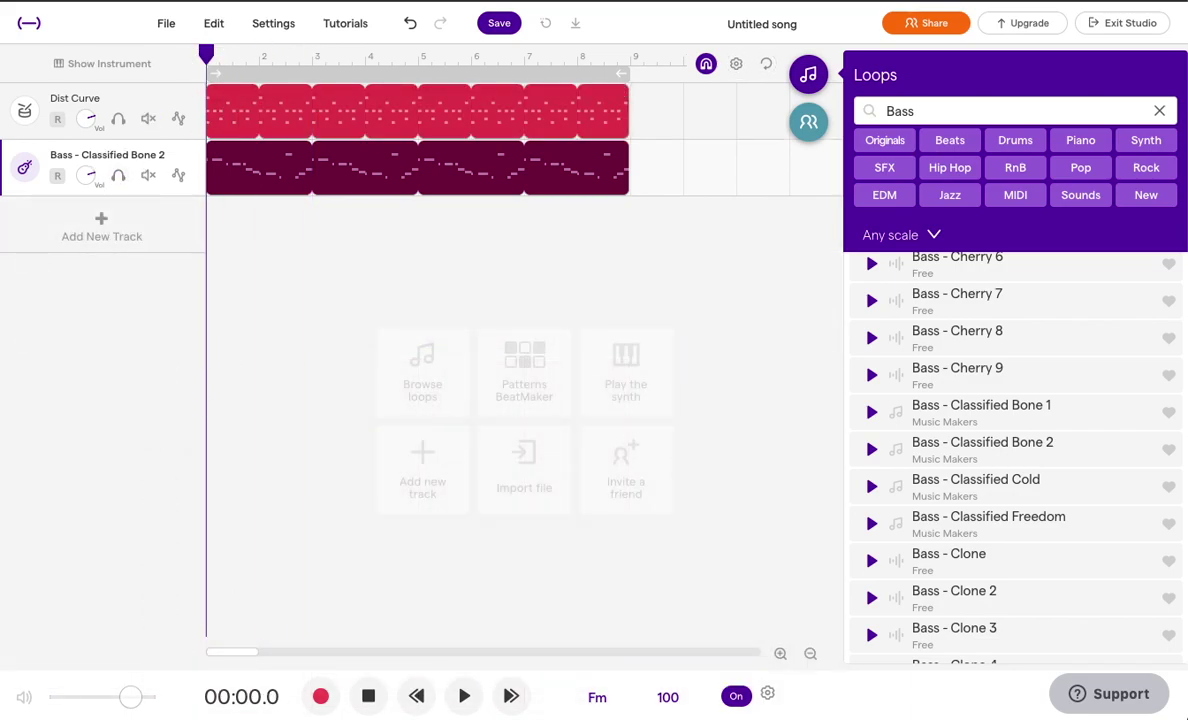
left_click(465, 700)
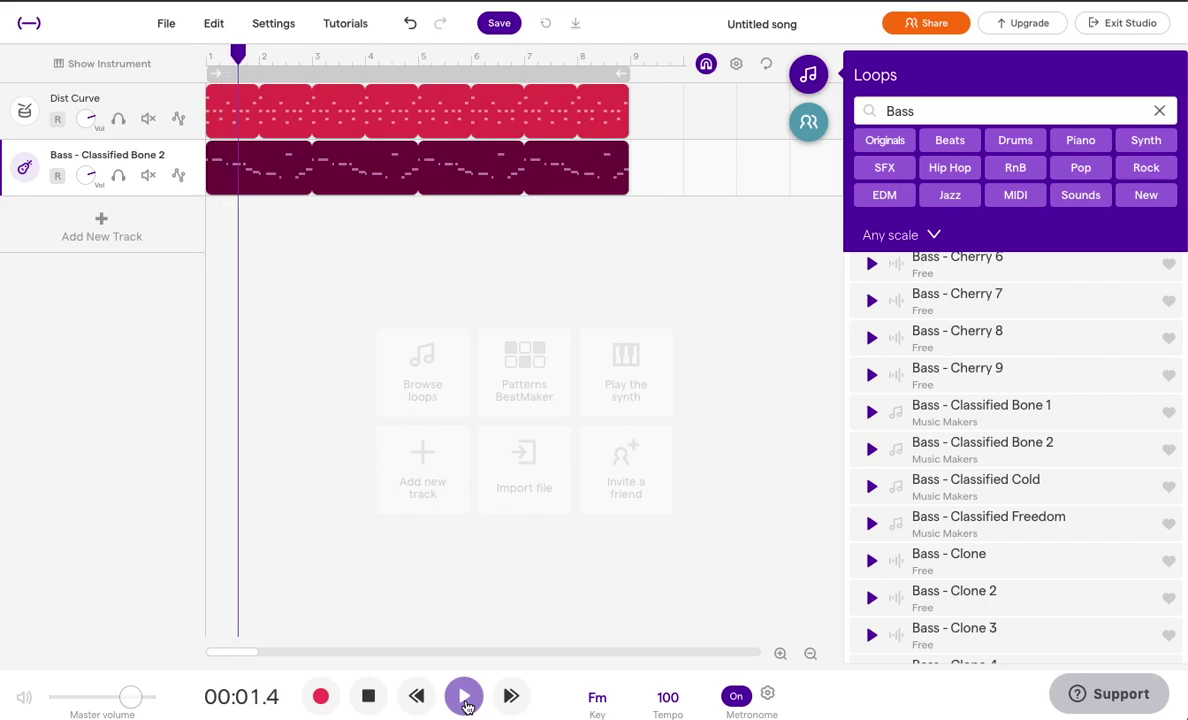
left_click(465, 703)
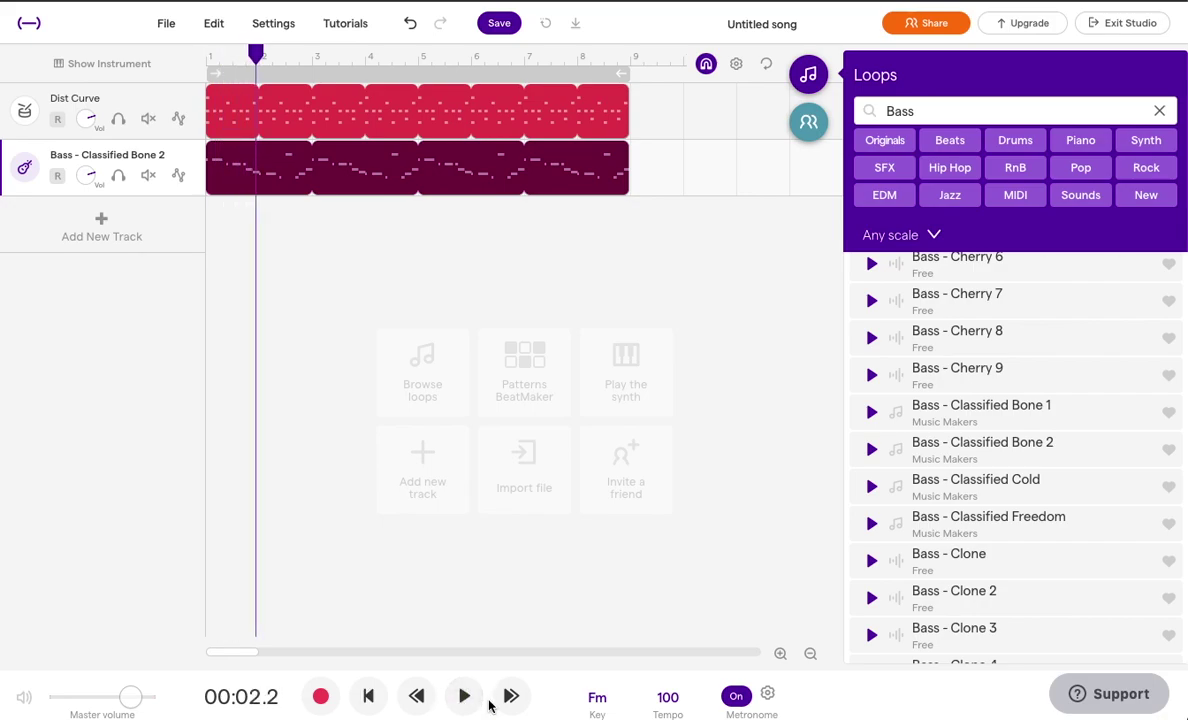
- Lower the Dist Curve drum track's volume to slightly above its midpoint while the song plays
left_click(120, 120)
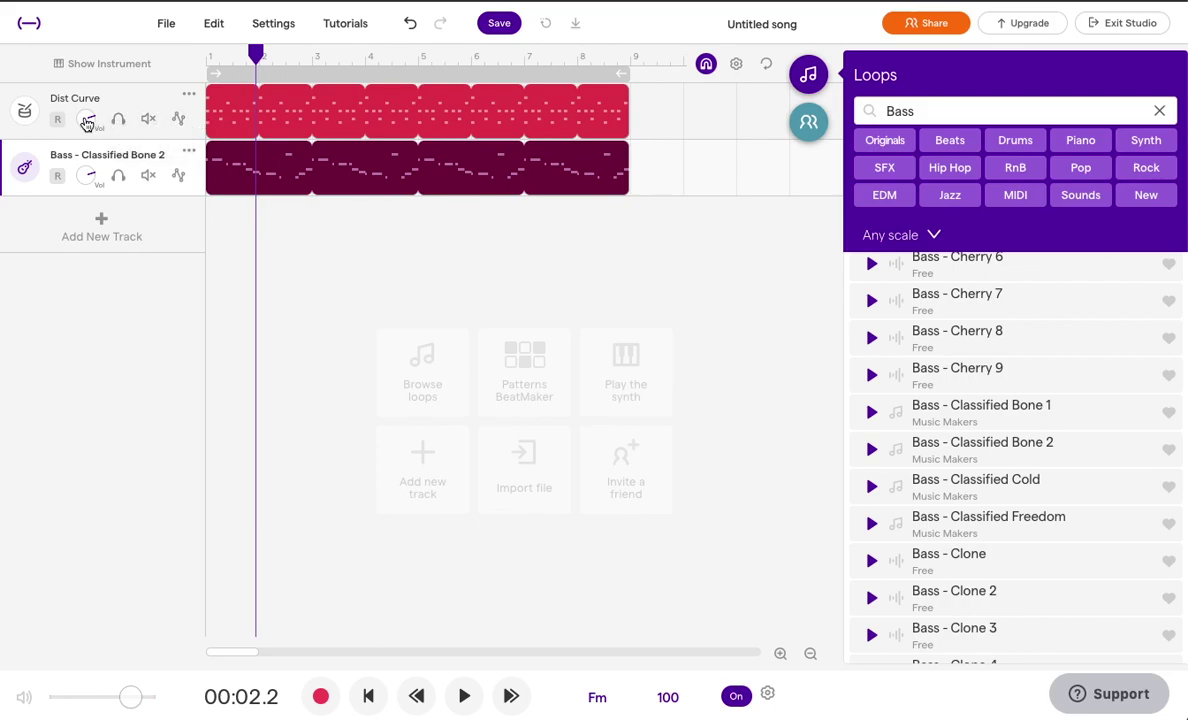
left_click(464, 696)
left_click_drag(89, 119, 90, 273)
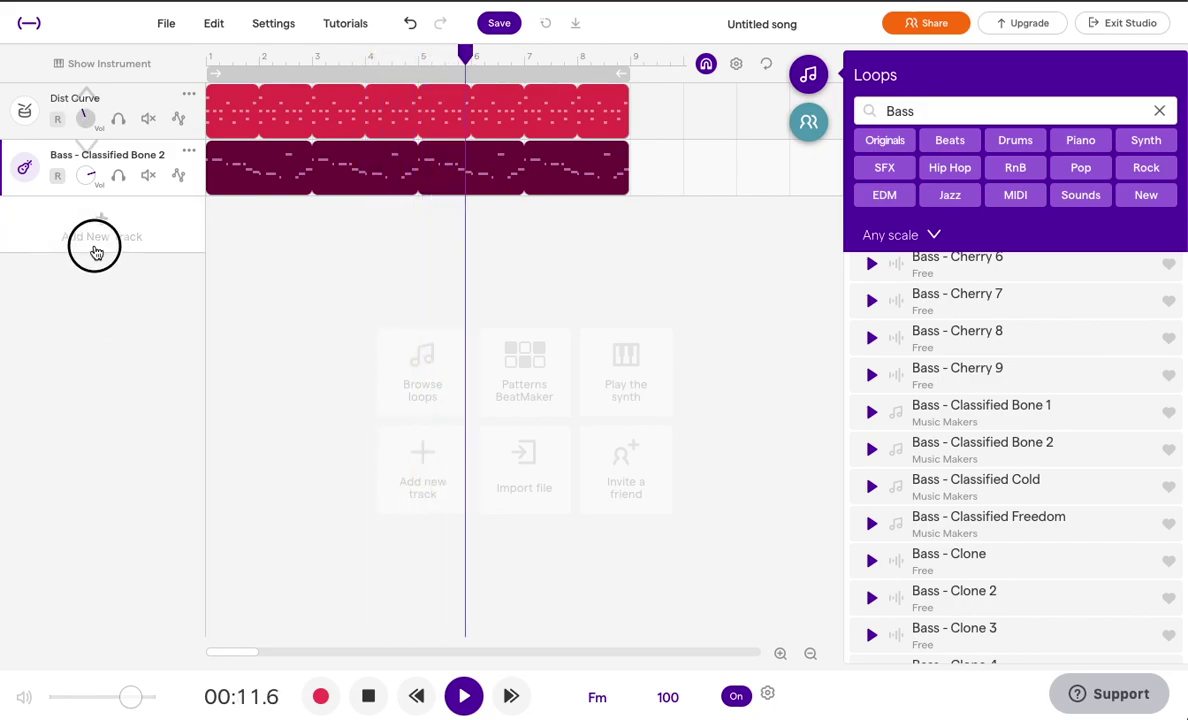
left_click_drag(101, 203, 101, 196)
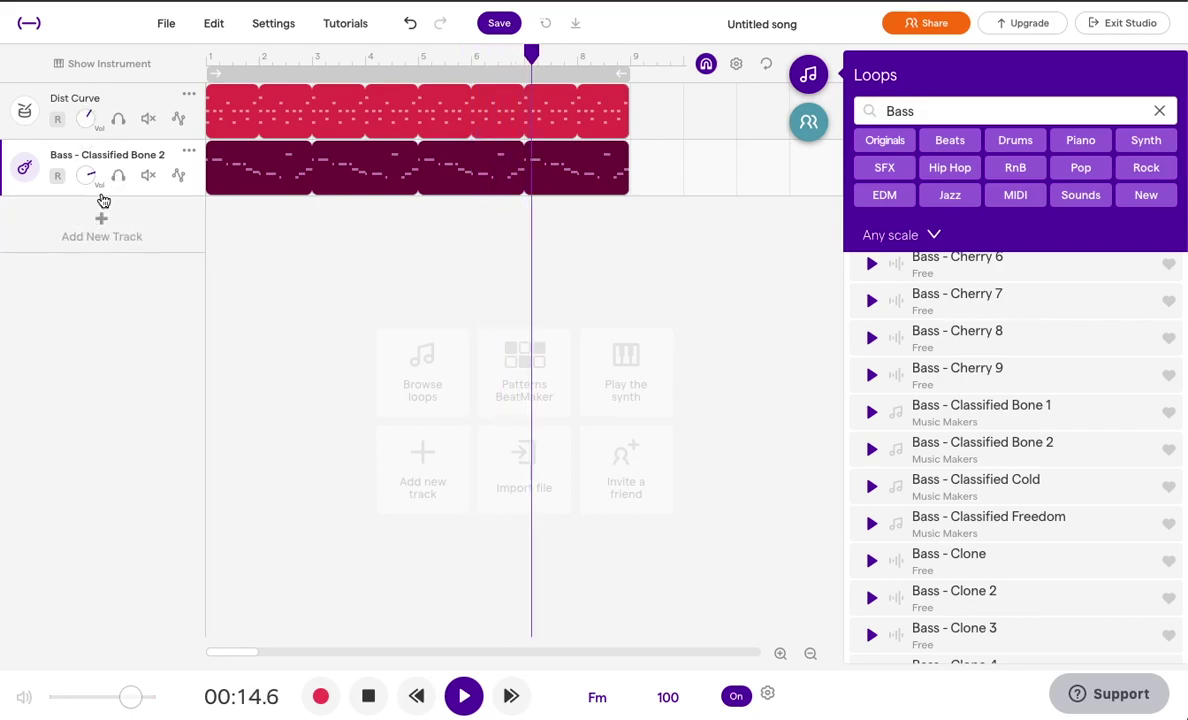
- Stop playback and add a new synthesizer track with the Flutter Wave lead sound
left_click(367, 699)
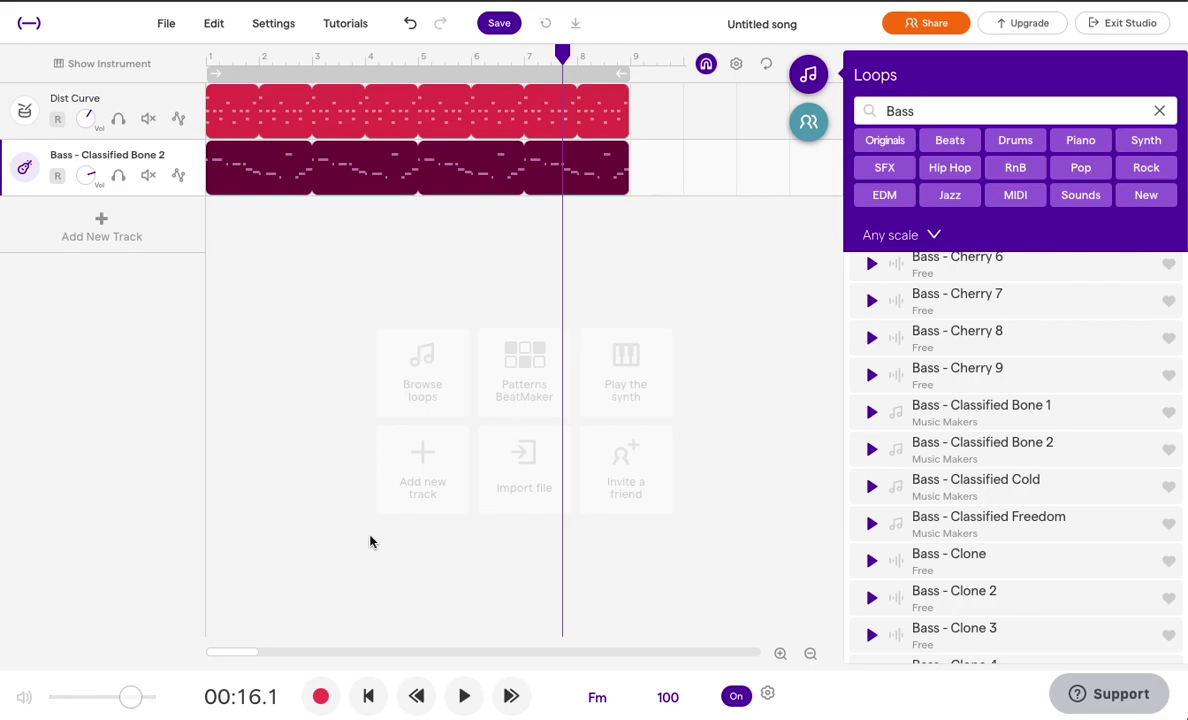
left_click(101, 225)
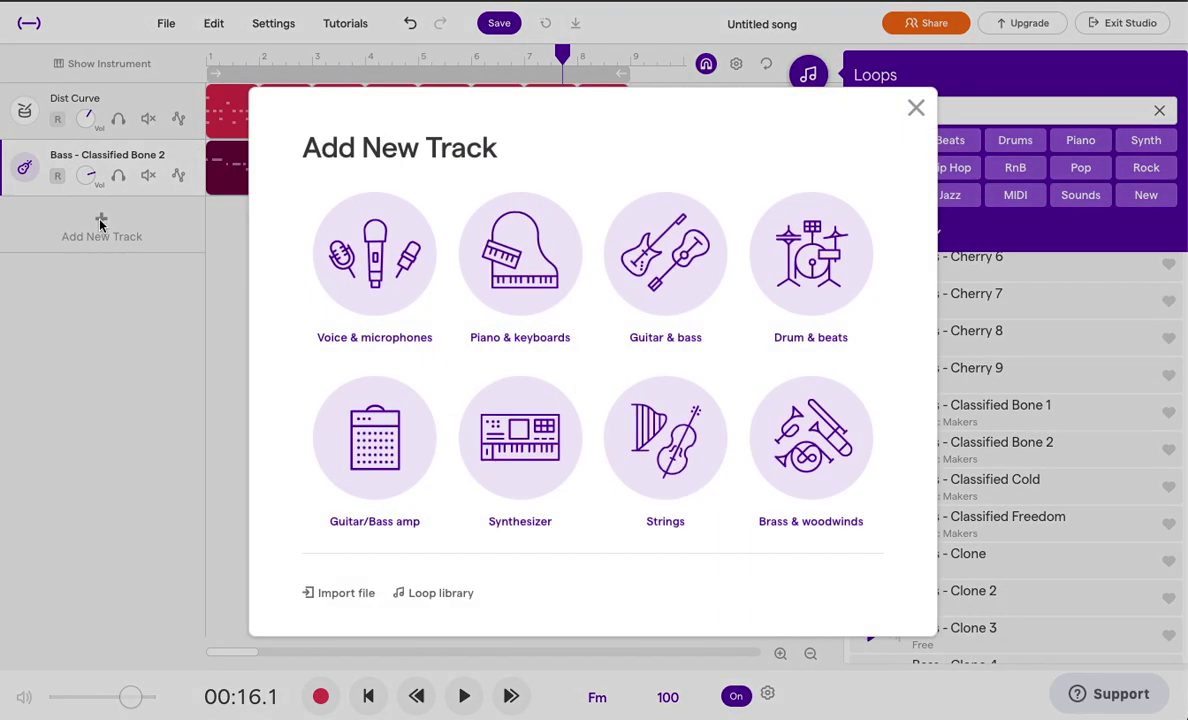
left_click(529, 459)
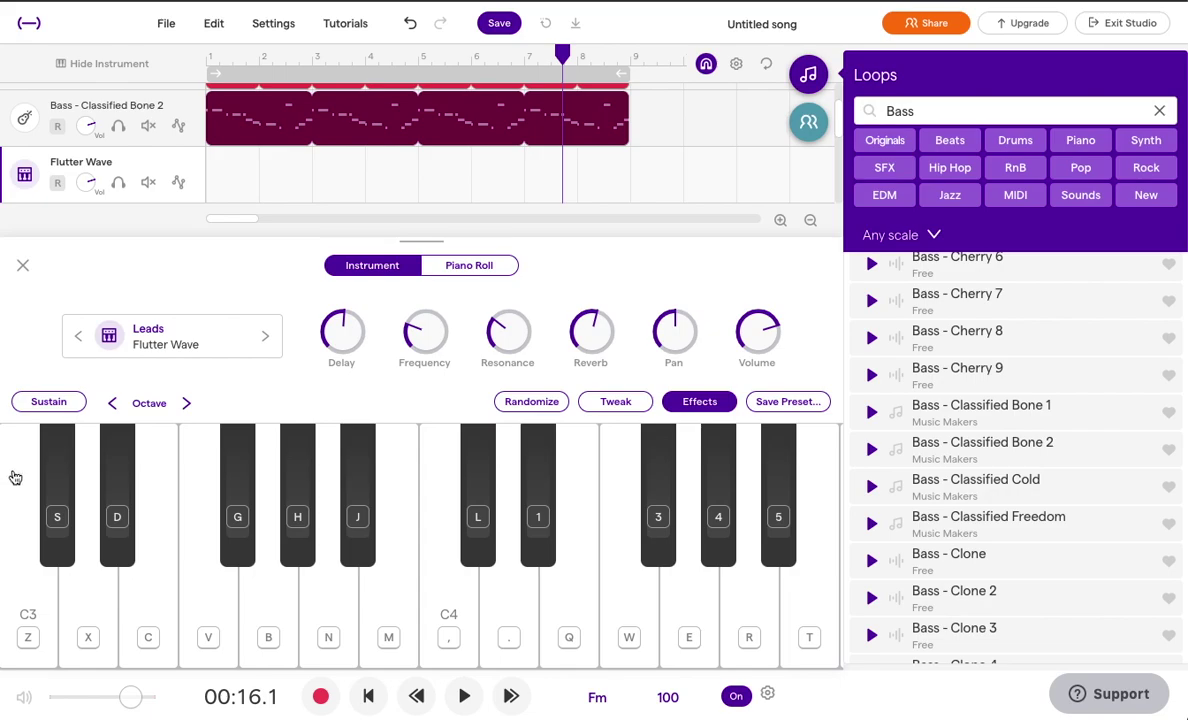
- Try out the notes C3, D and E on the Flutter Wave instrument's keyboard
left_click(34, 517)
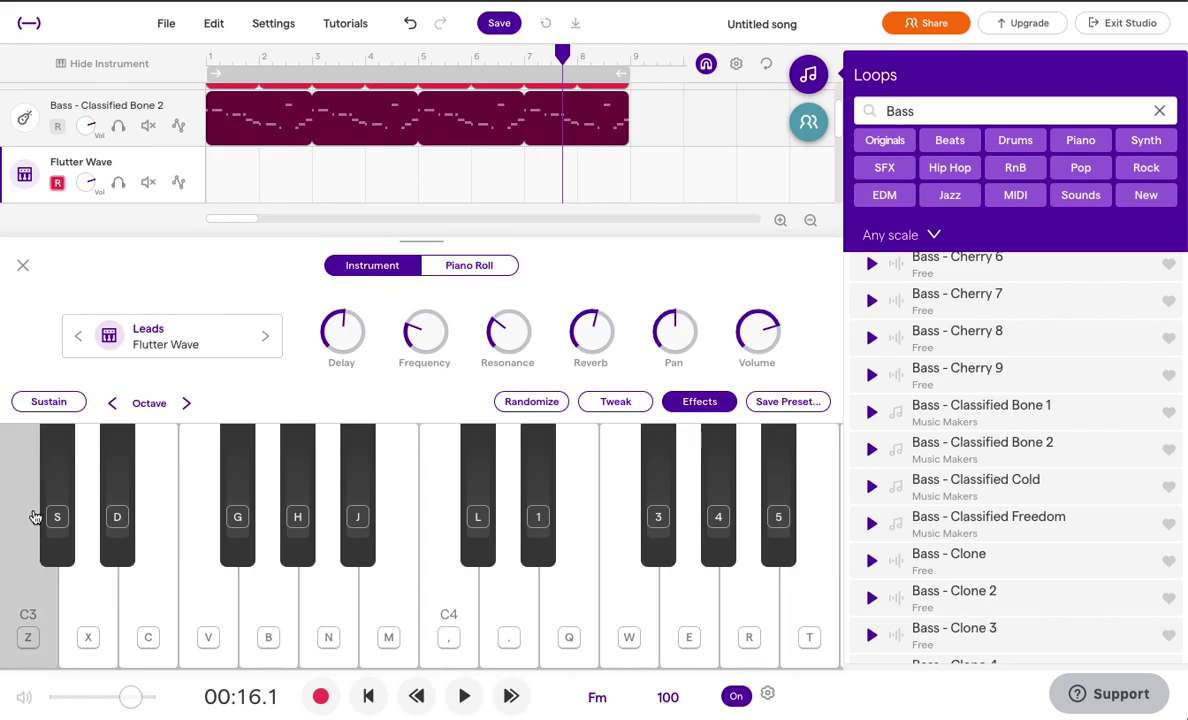
left_click(87, 609)
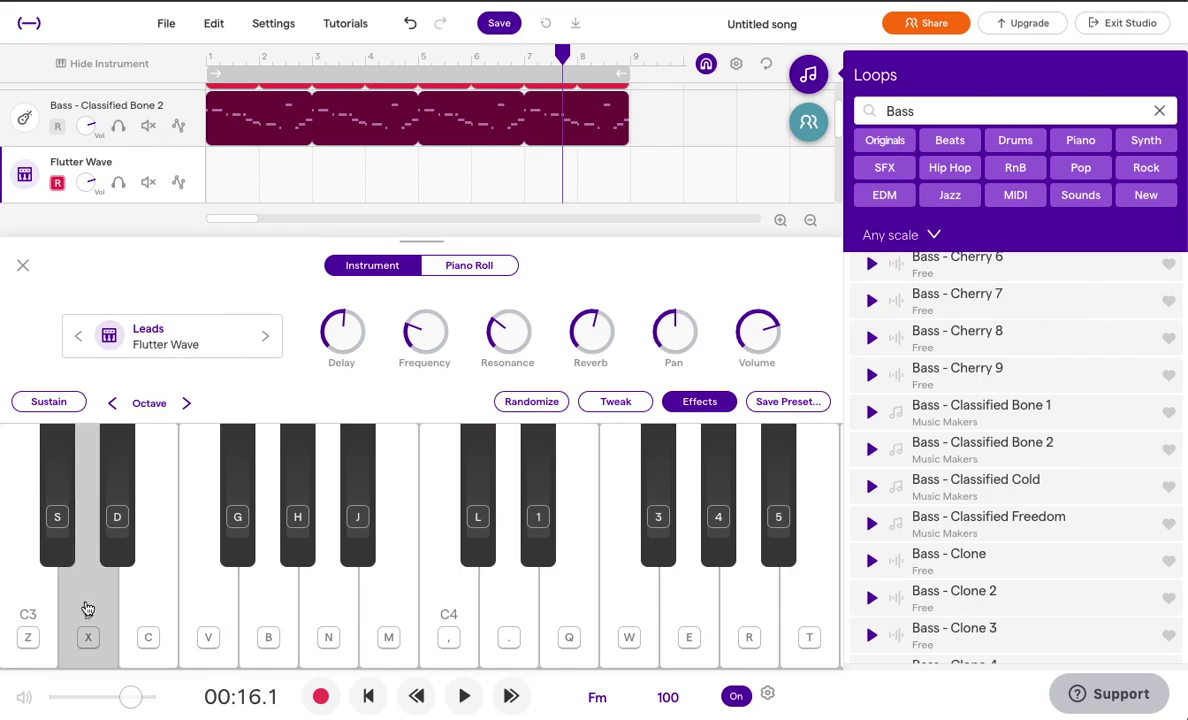
left_click(152, 600)
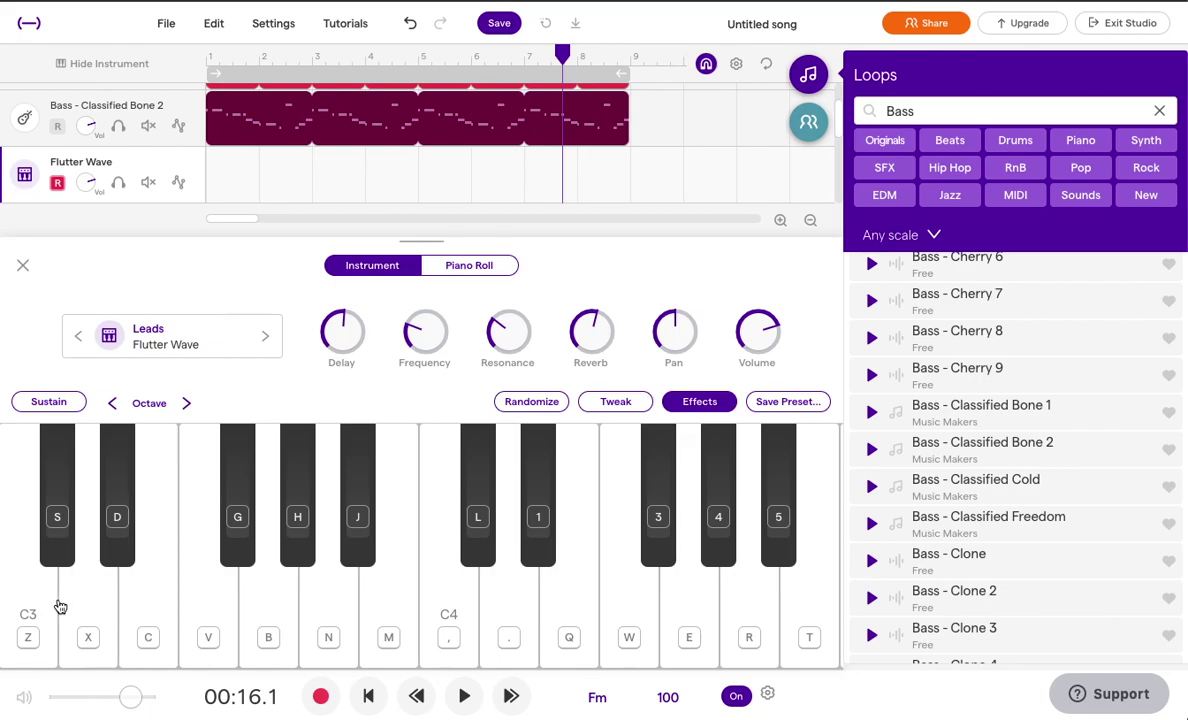
- Set the song's key to C major and check the metronome's count-in options
left_click(596, 704)
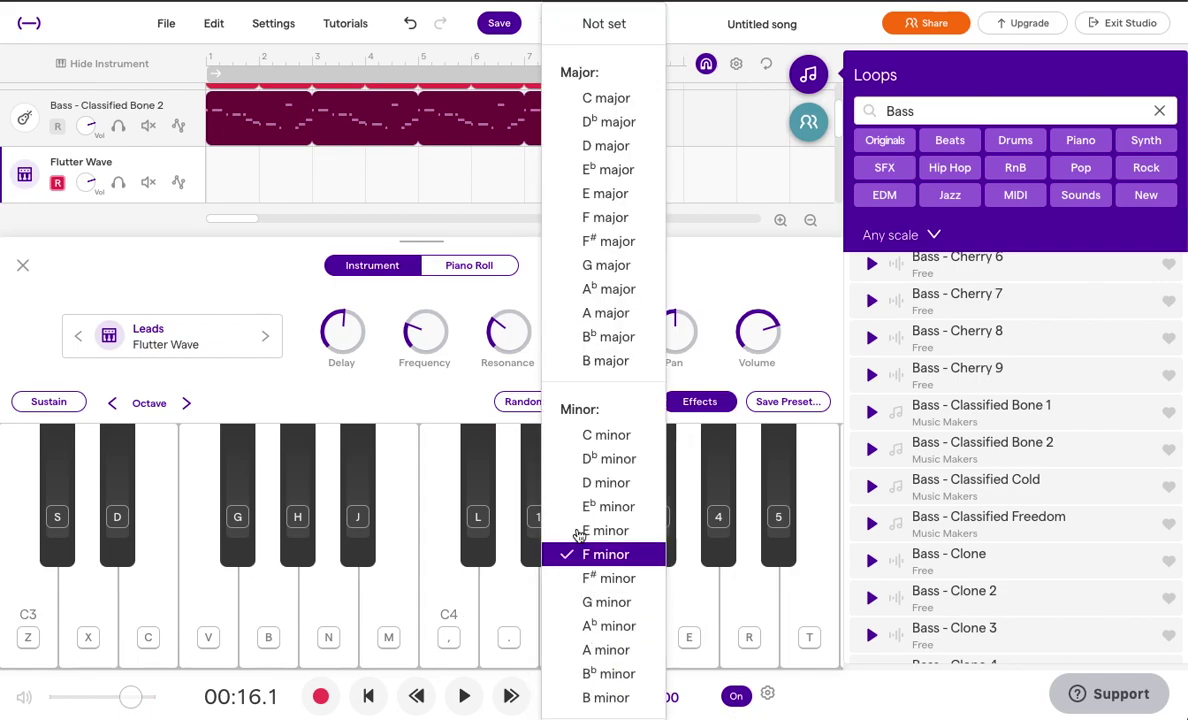
left_click(603, 99)
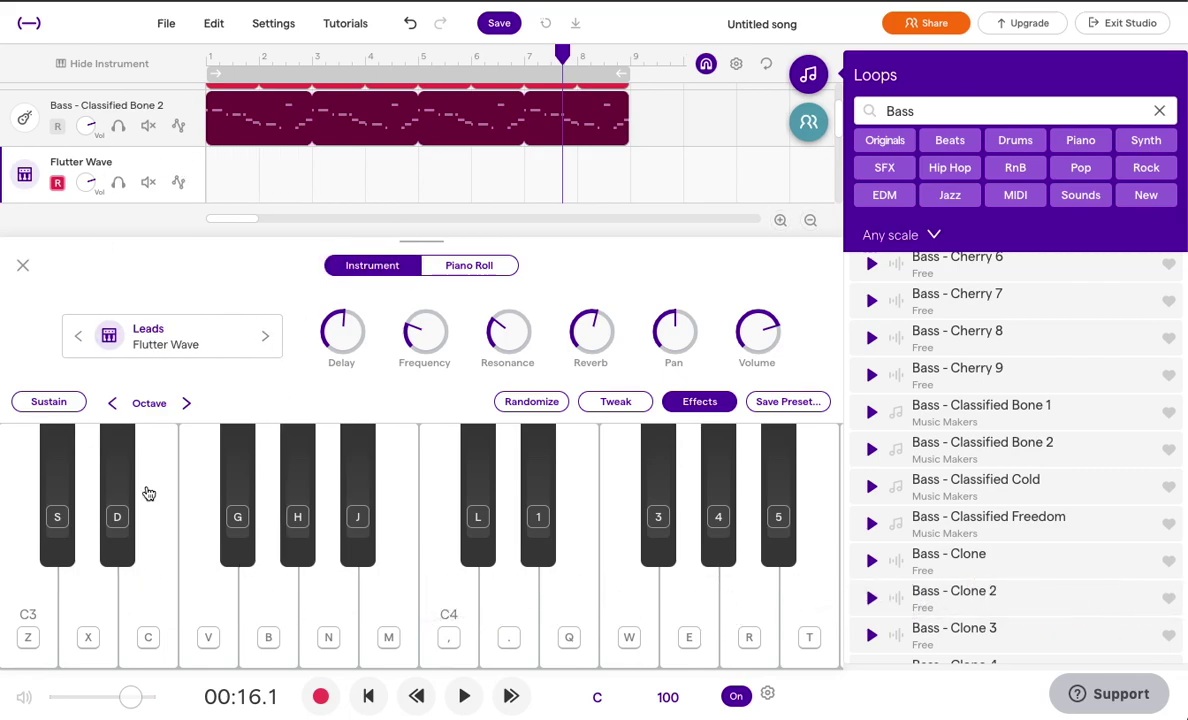
left_click(769, 697)
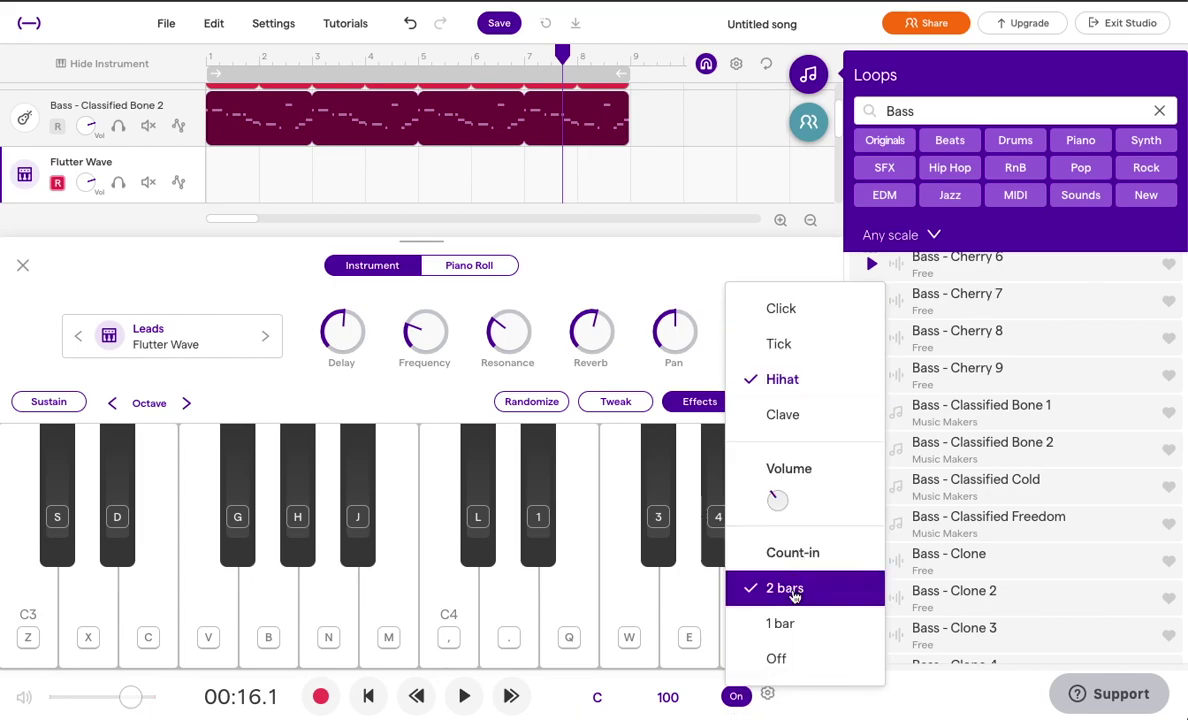
left_click(831, 710)
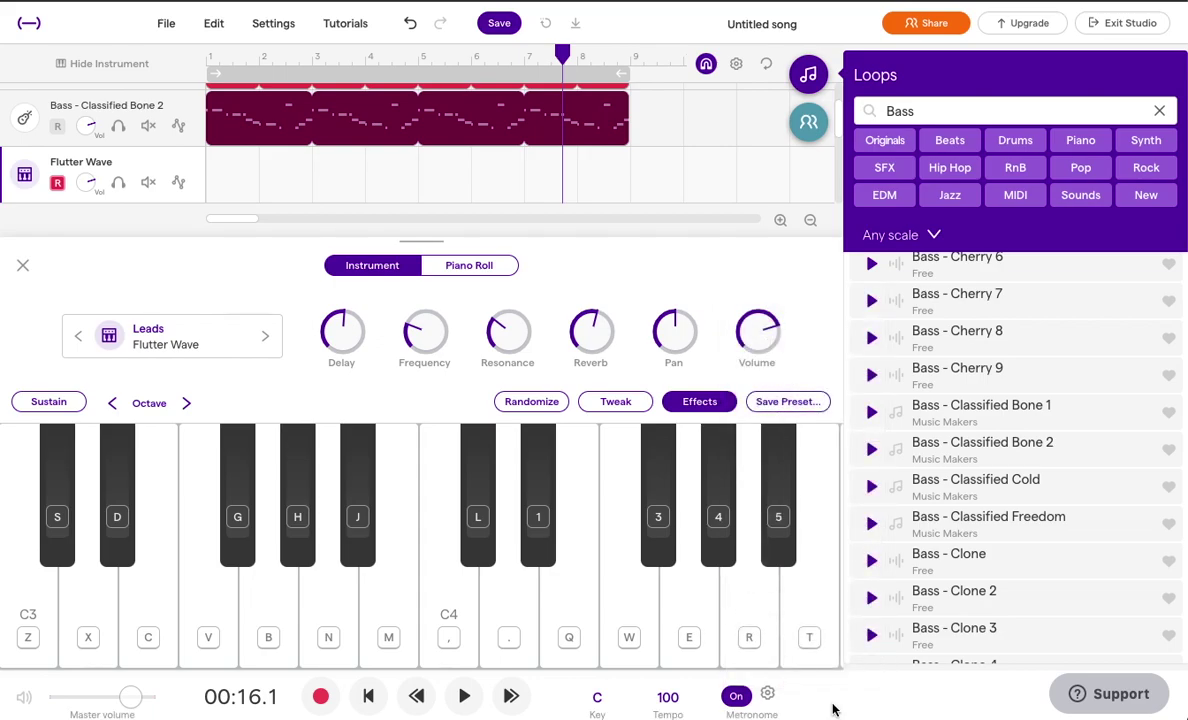
- Practise the notes C3, E and G on the Flutter Wave keyboard
key("z")
key("c")
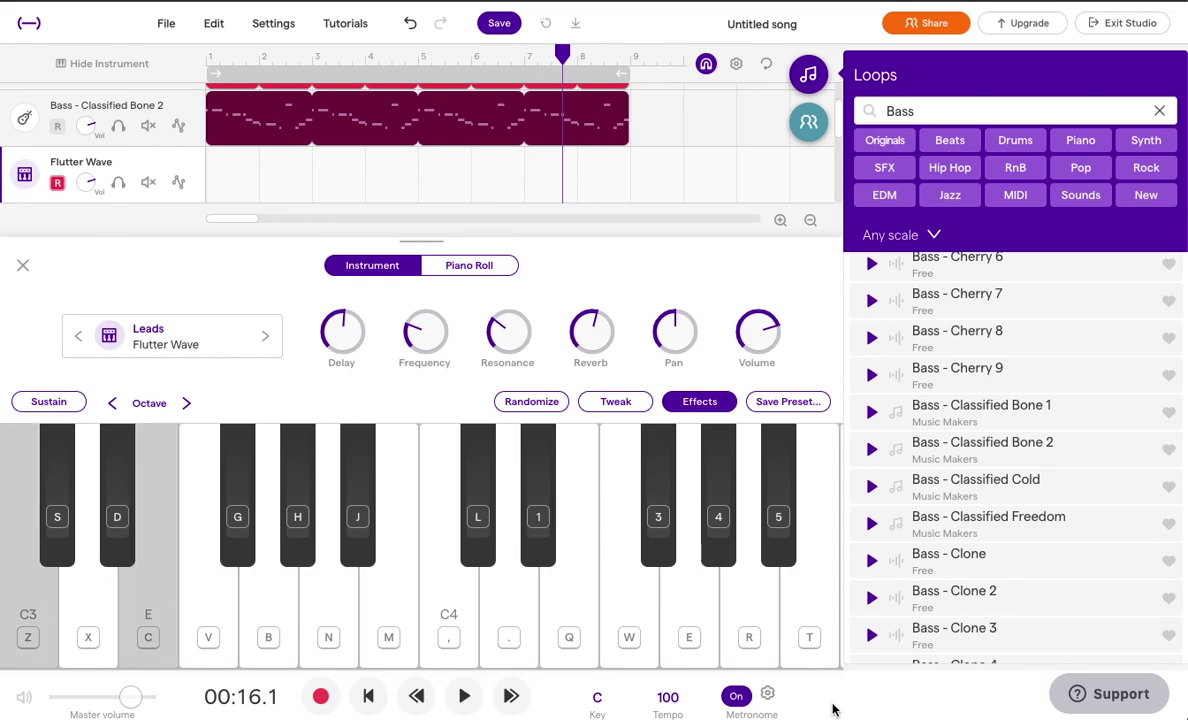
key("b")
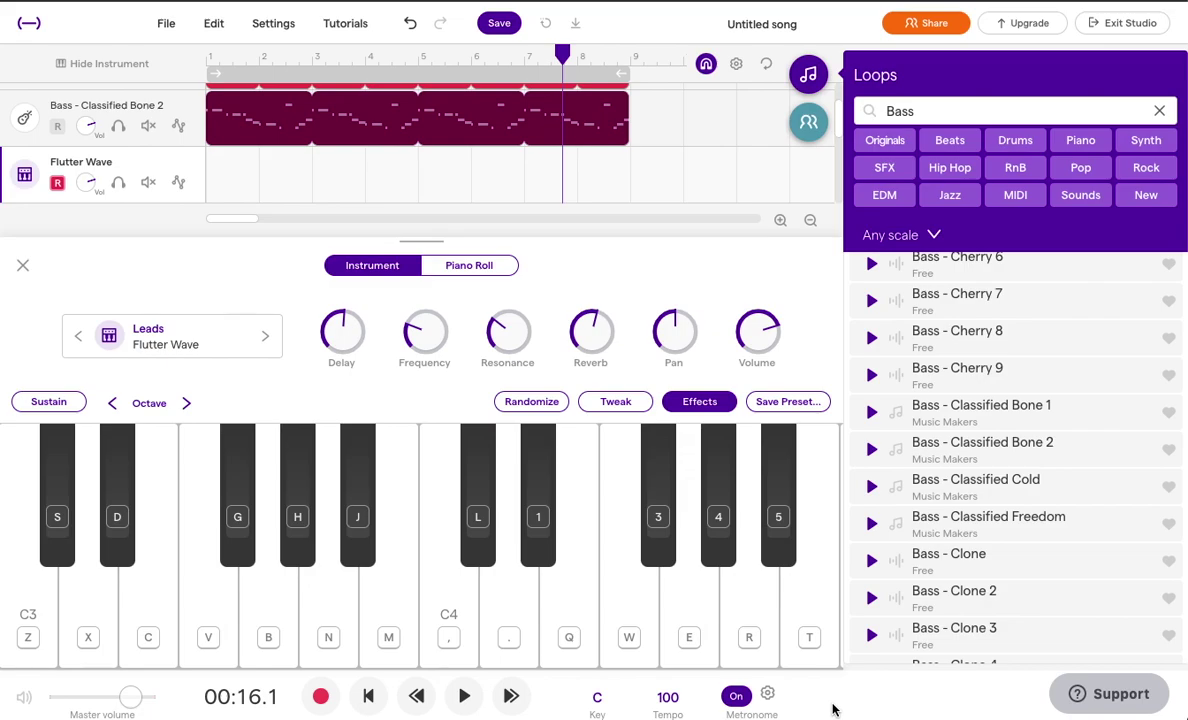
- Record a Flutter Wave take from the song's start using C3, E, F, G and A, and stop after bar 12
left_click(321, 697)
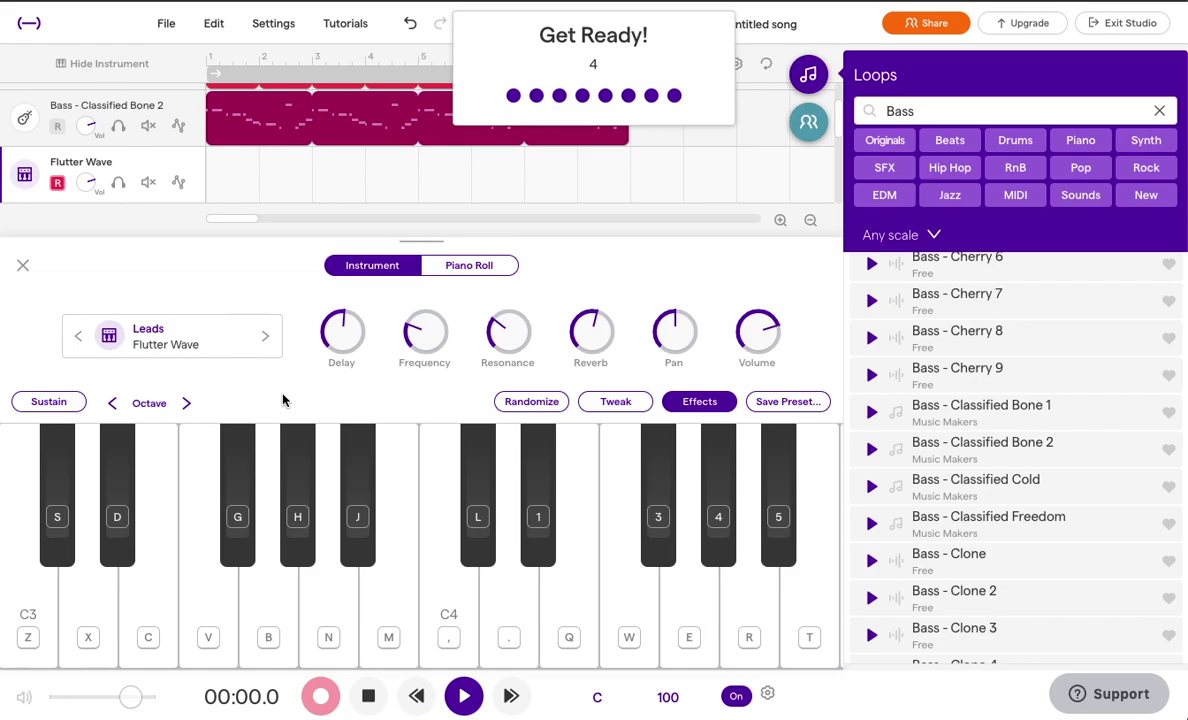
key("b")
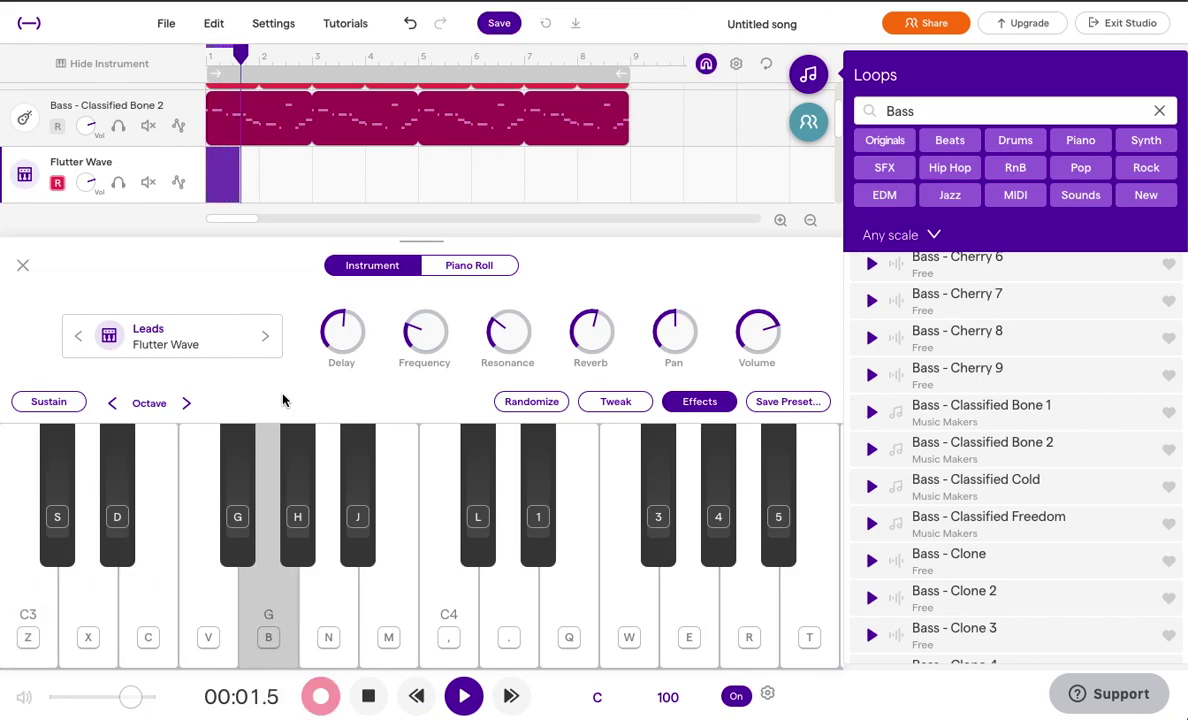
key("z")
key("c")
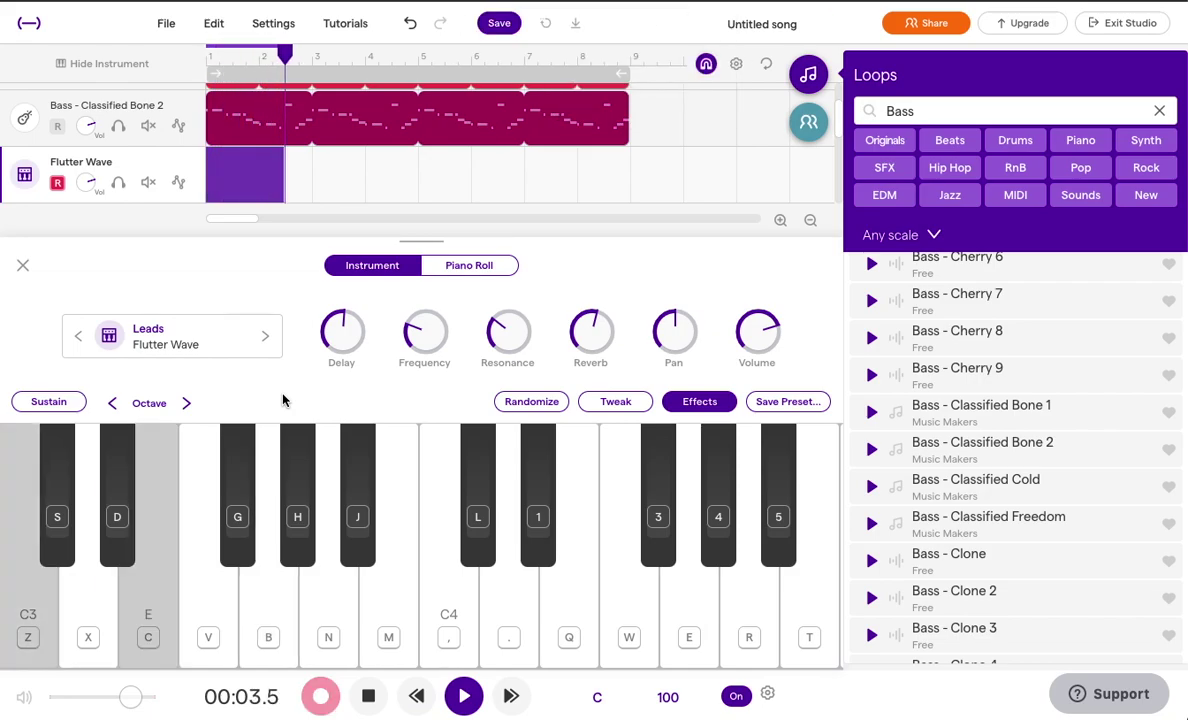
key("b")
key("c")
key("z")
key("n")
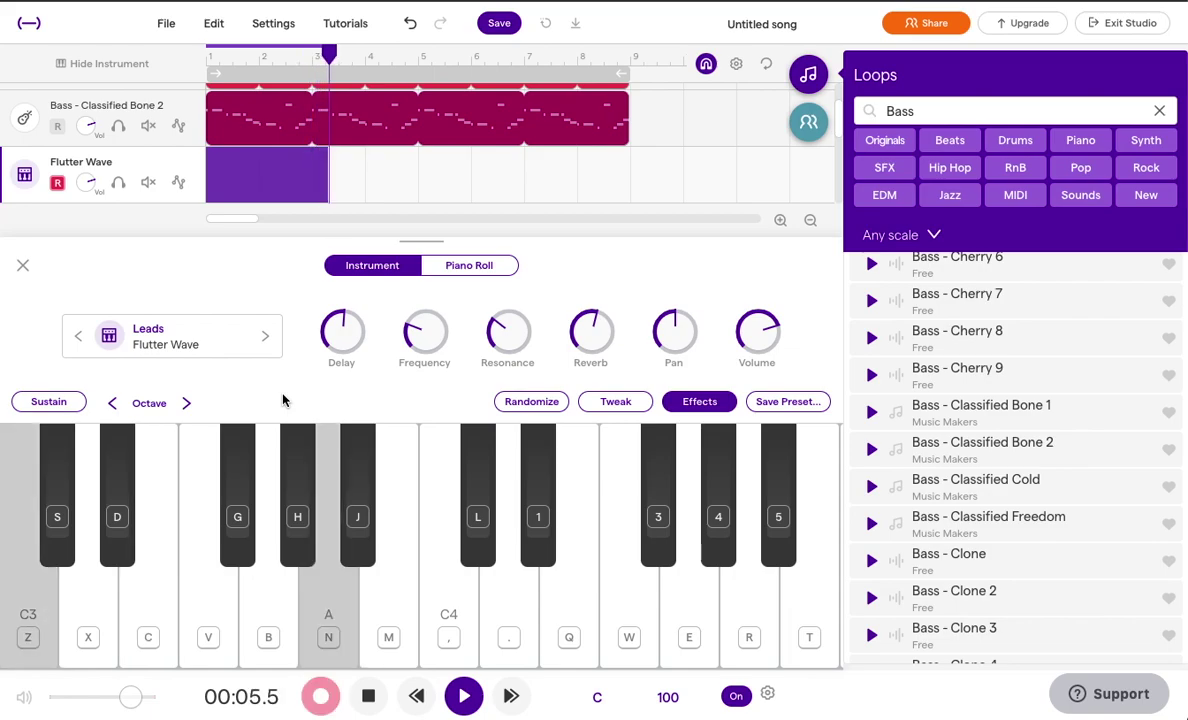
key("v")
key("c")
key("z")
key("b")
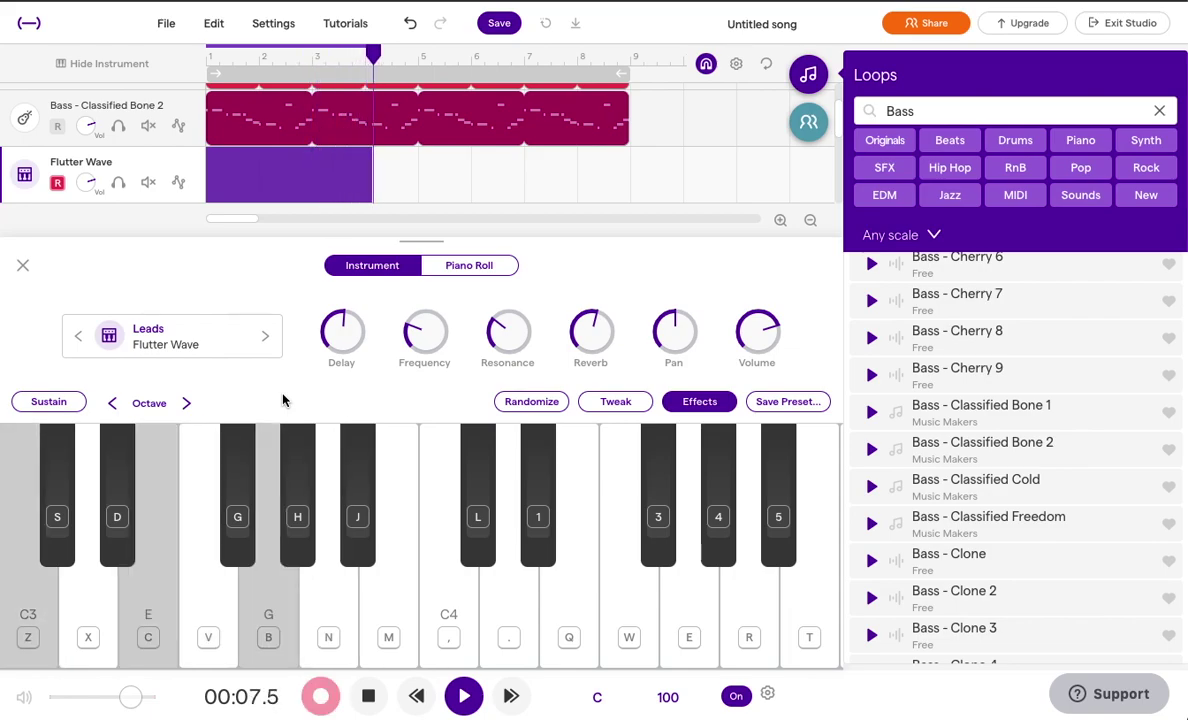
key("n")
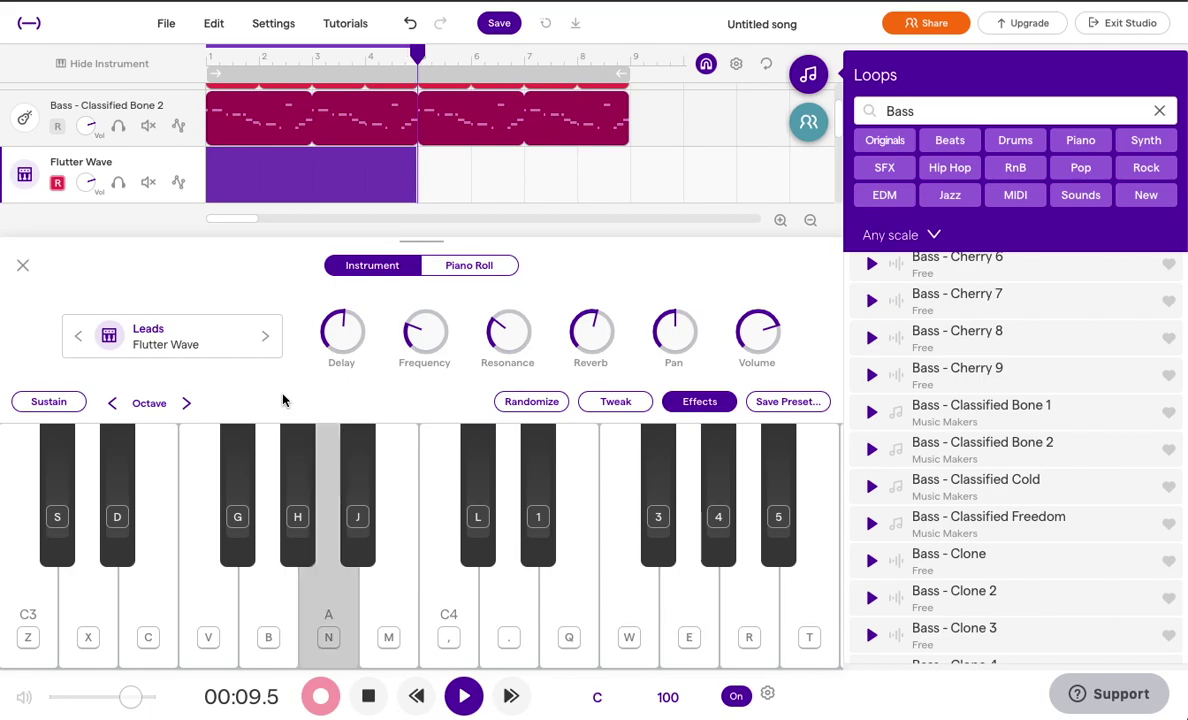
key("v")
key("z")
key("c")
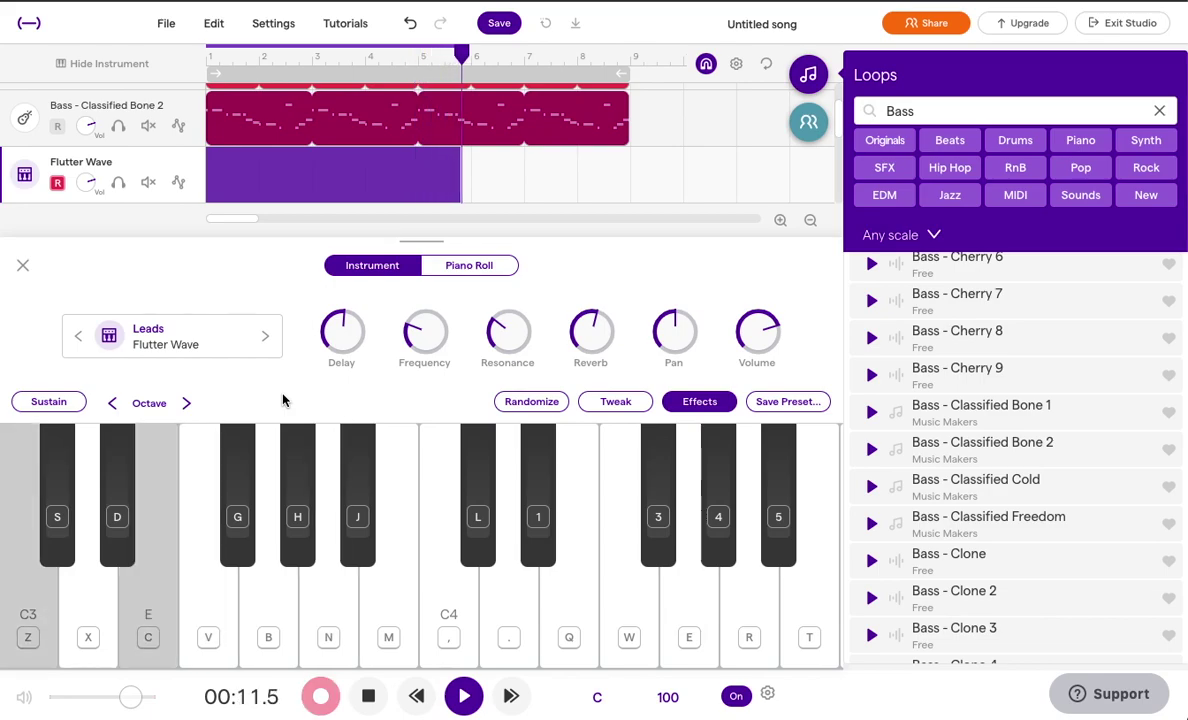
key("b")
key("c")
key("z")
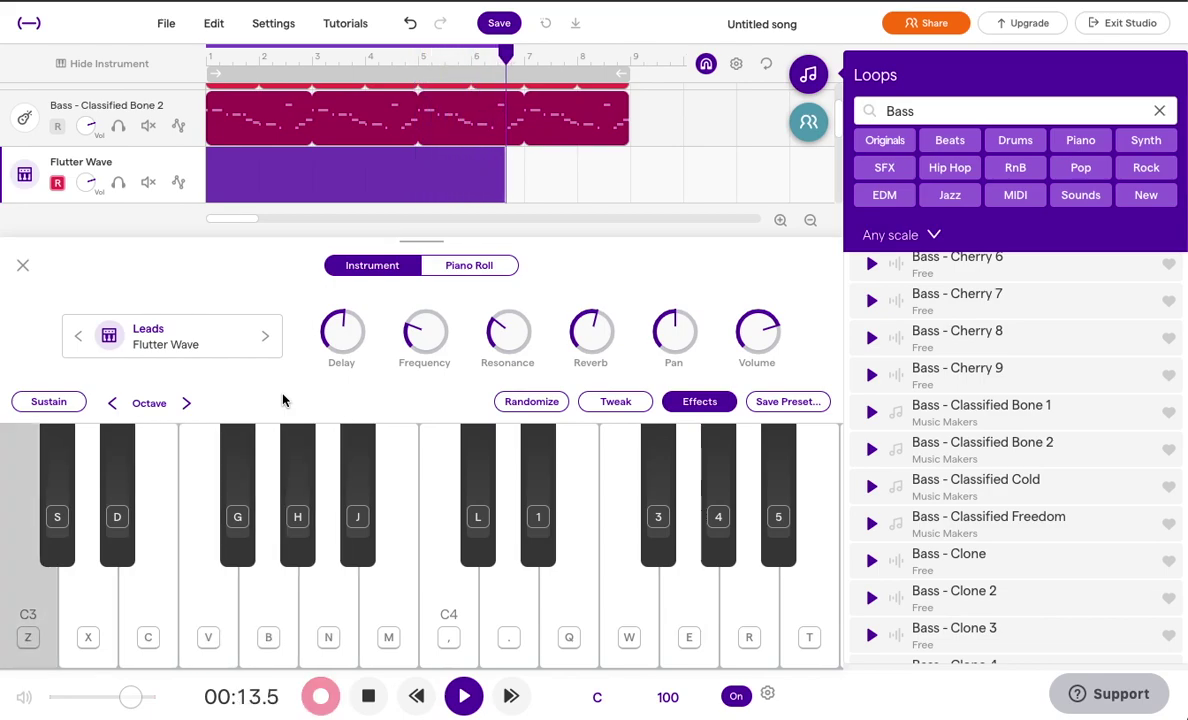
key("b")
key("n")
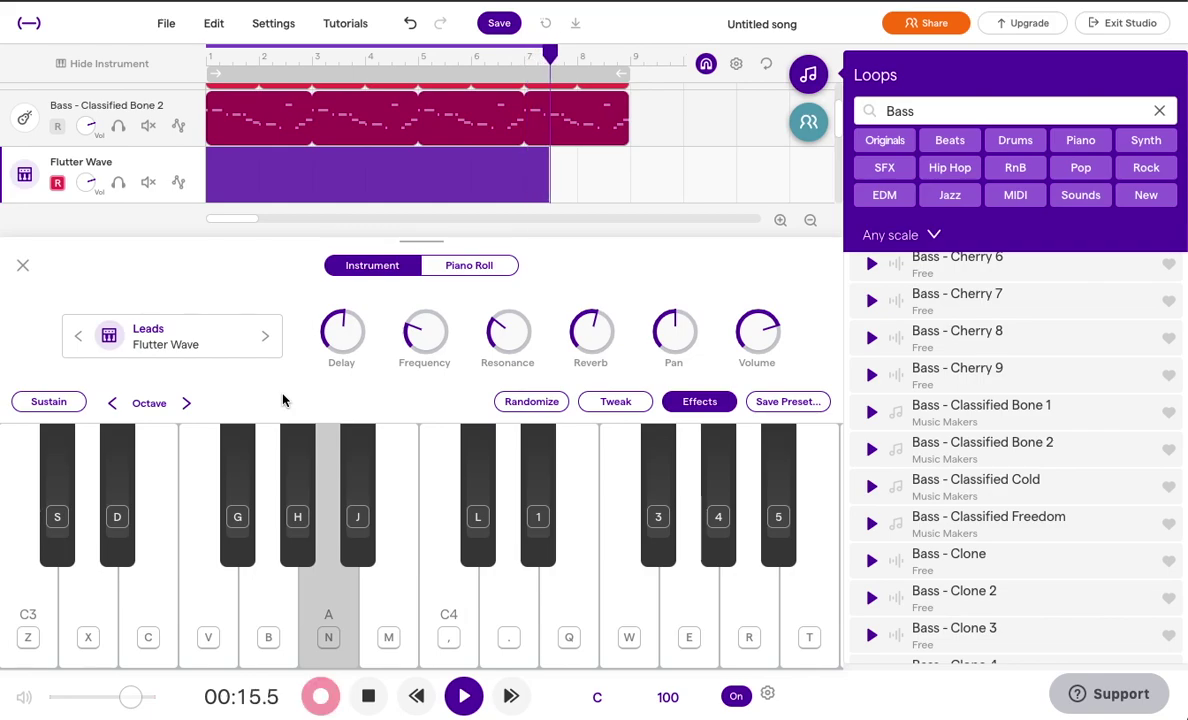
key("z")
key("c")
key("v")
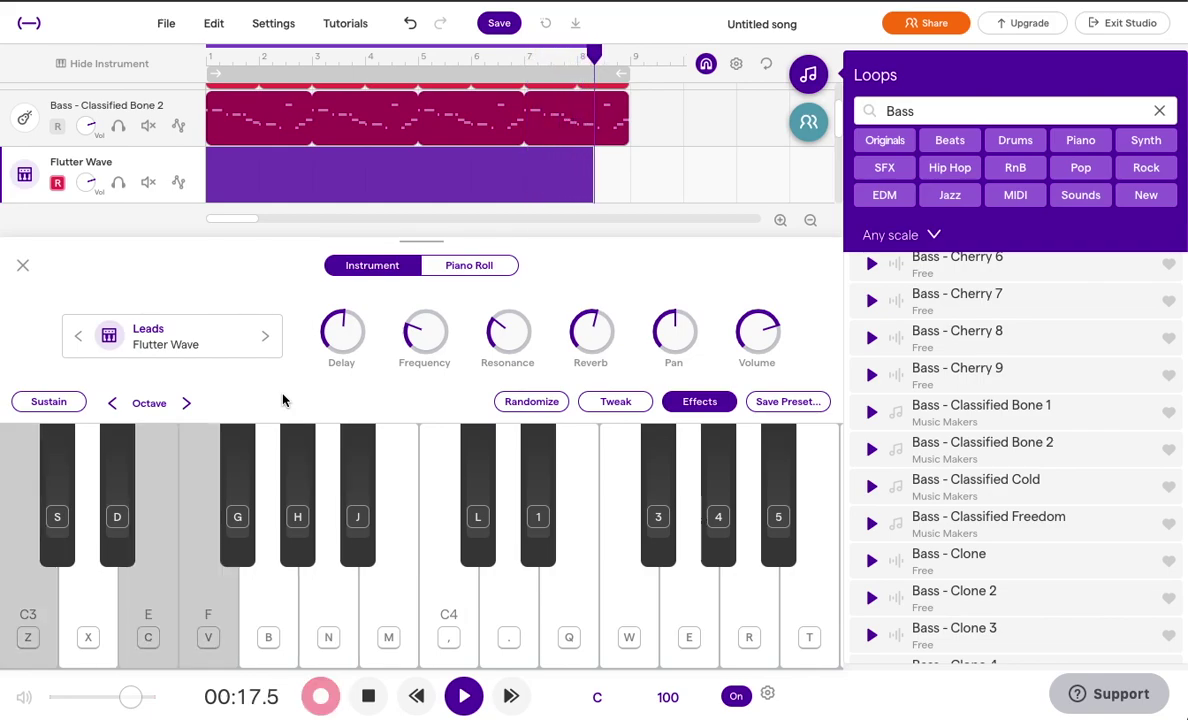
key("b")
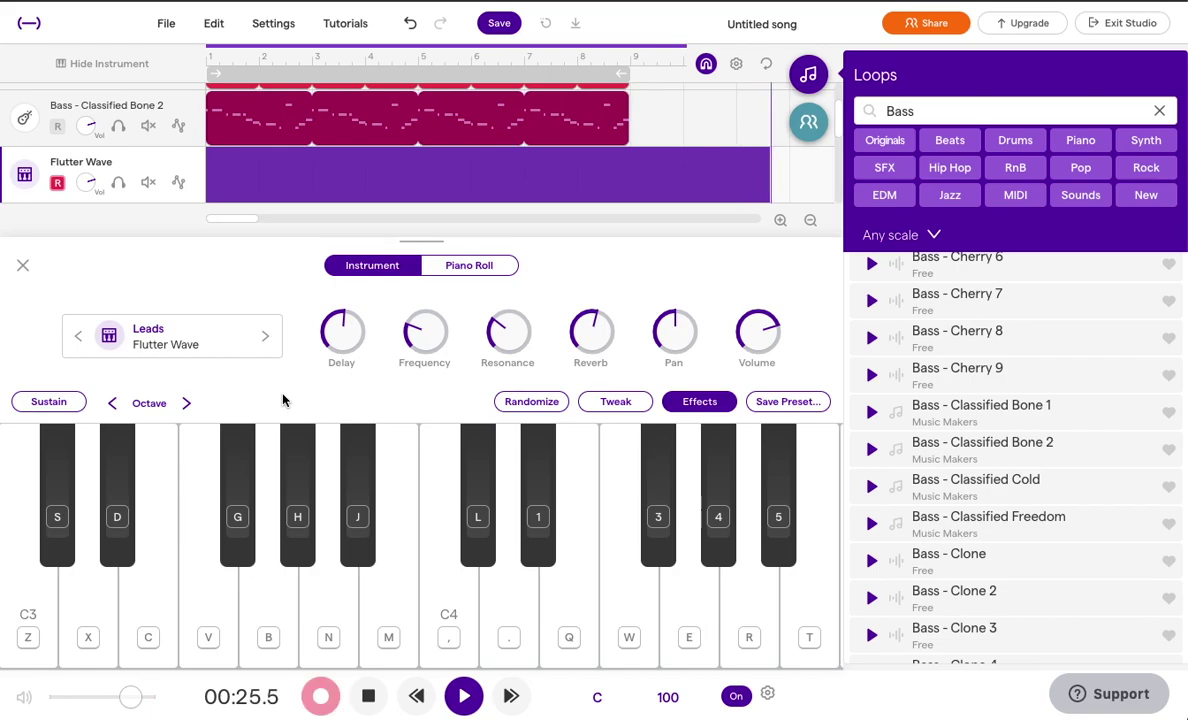
key("space")
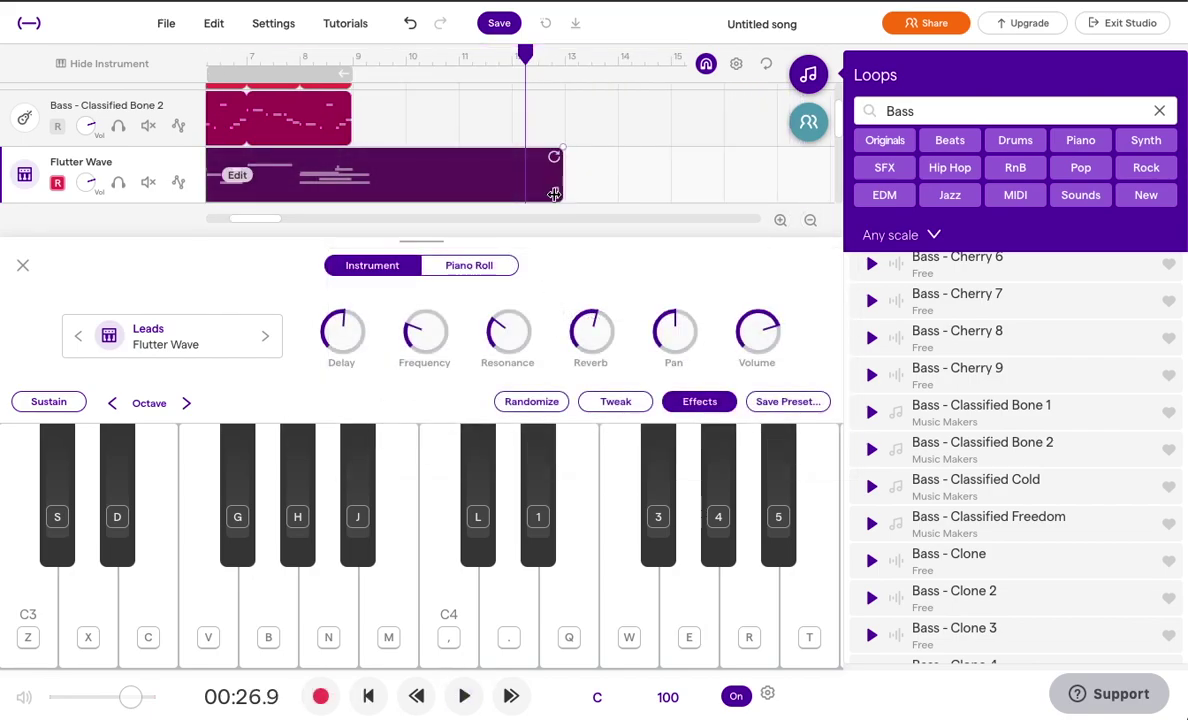
- Trim the Flutter Wave recording to end at bar 9 and delete the short G# and the long E in bar 8
left_click_drag(556, 195, 347, 187)
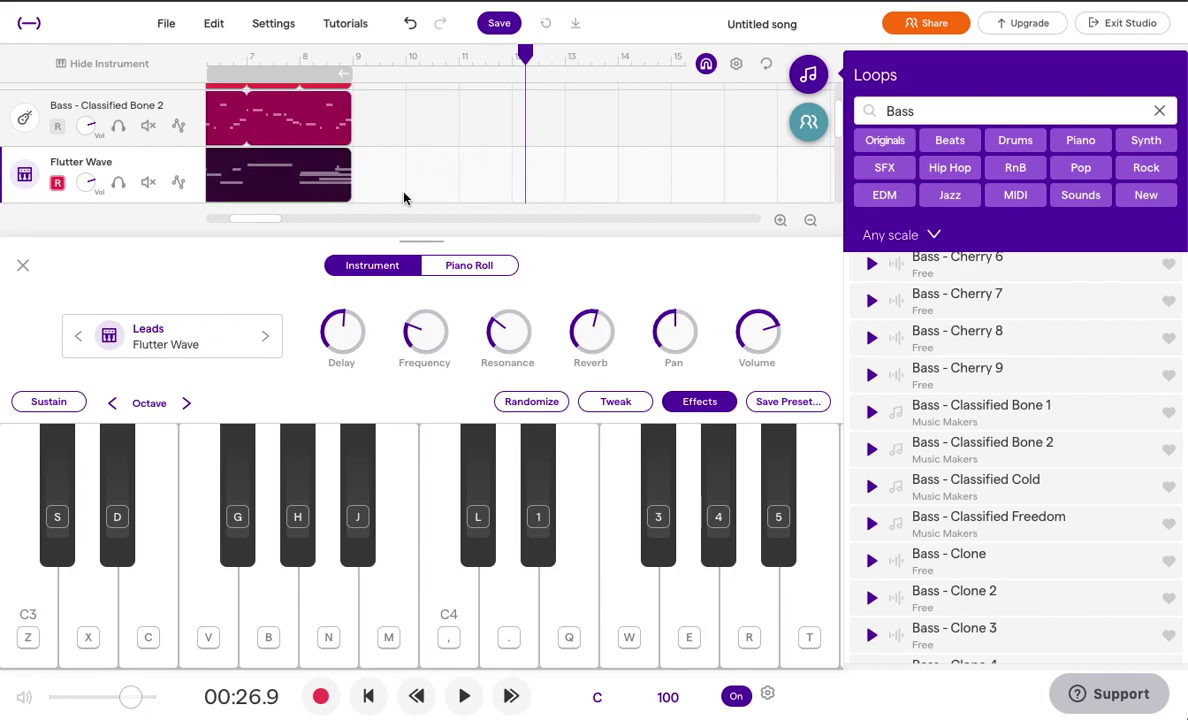
double_click(312, 181)
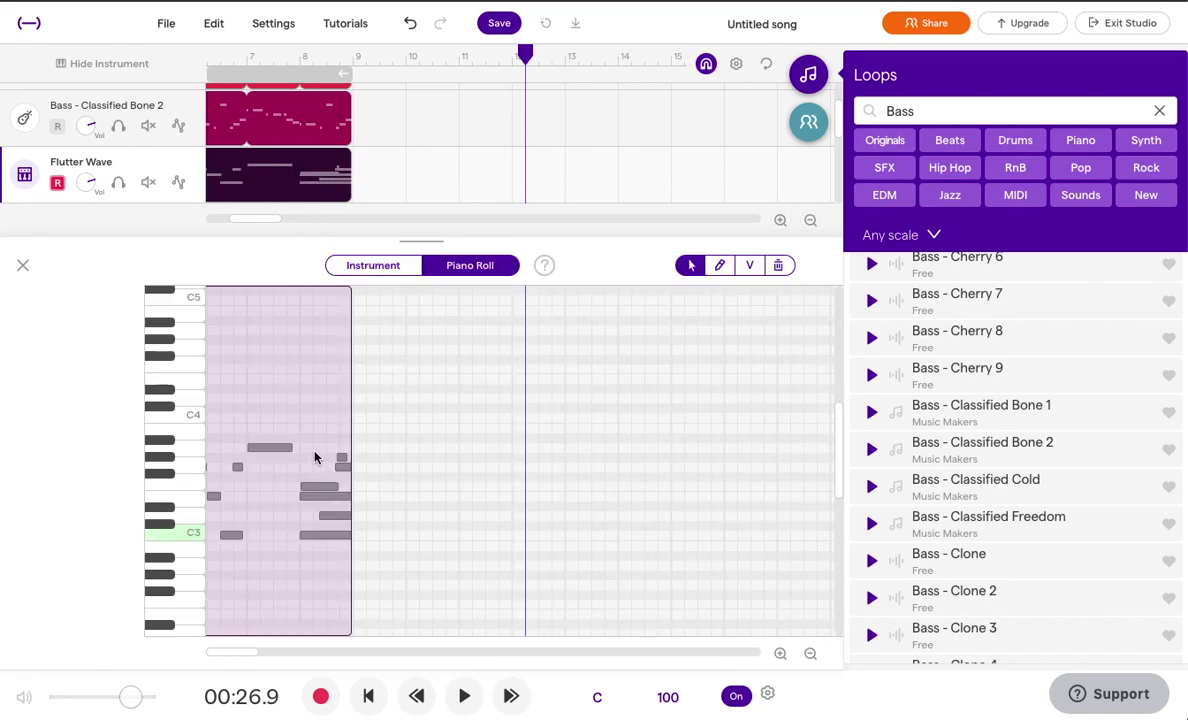
left_click(155, 459)
left_click(342, 460)
left_click(318, 497)
key("Delete")
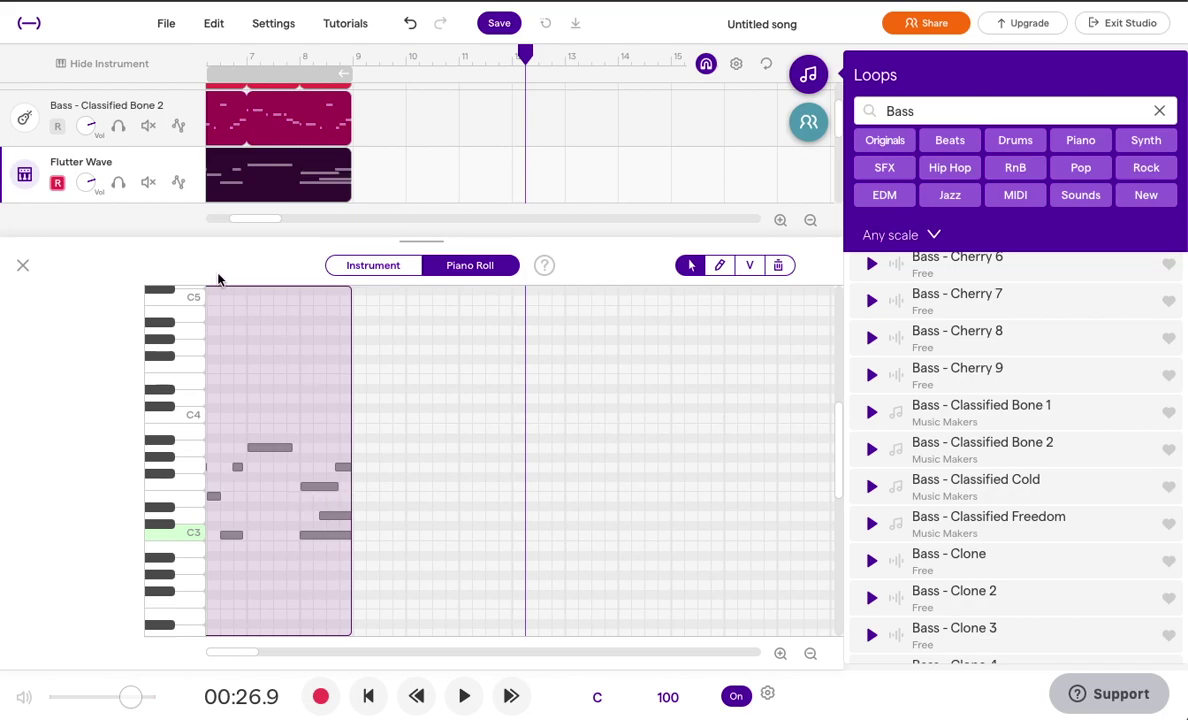
- Play back the edited take, shift the last G note slightly earlier in bar 8, and replay the ending
left_click(223, 315)
key("space")
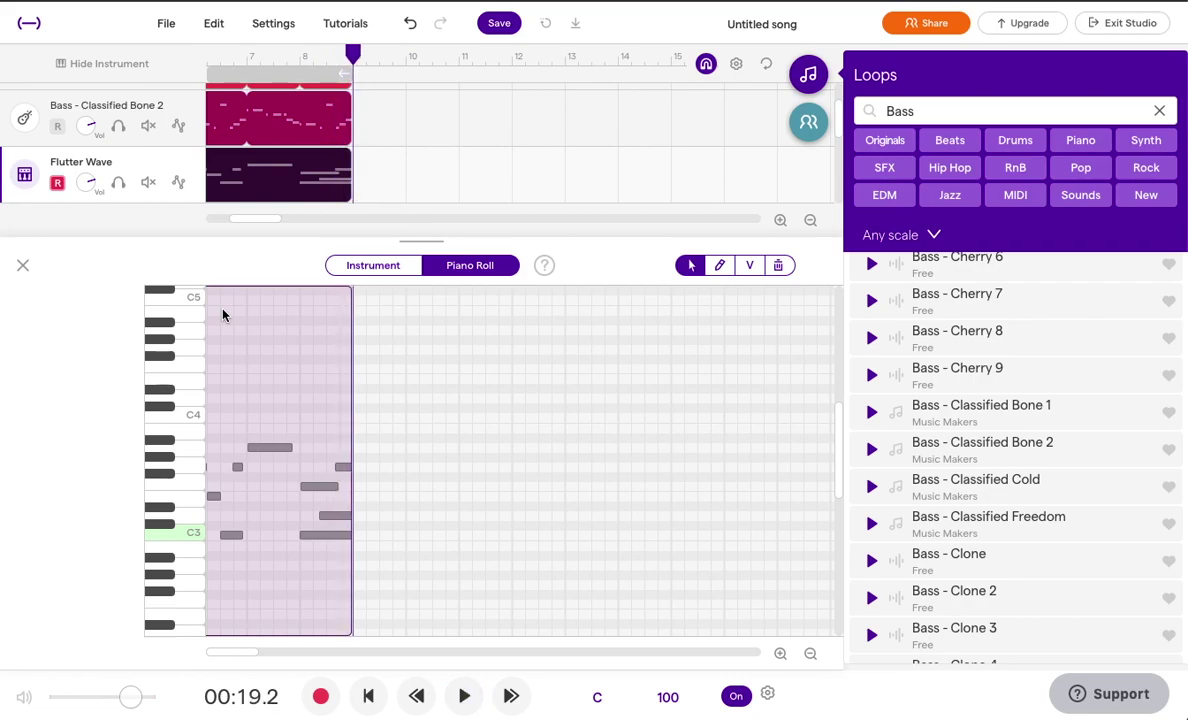
left_click(338, 470)
left_click_drag(338, 472, 337, 471)
left_click(257, 312)
key("space")
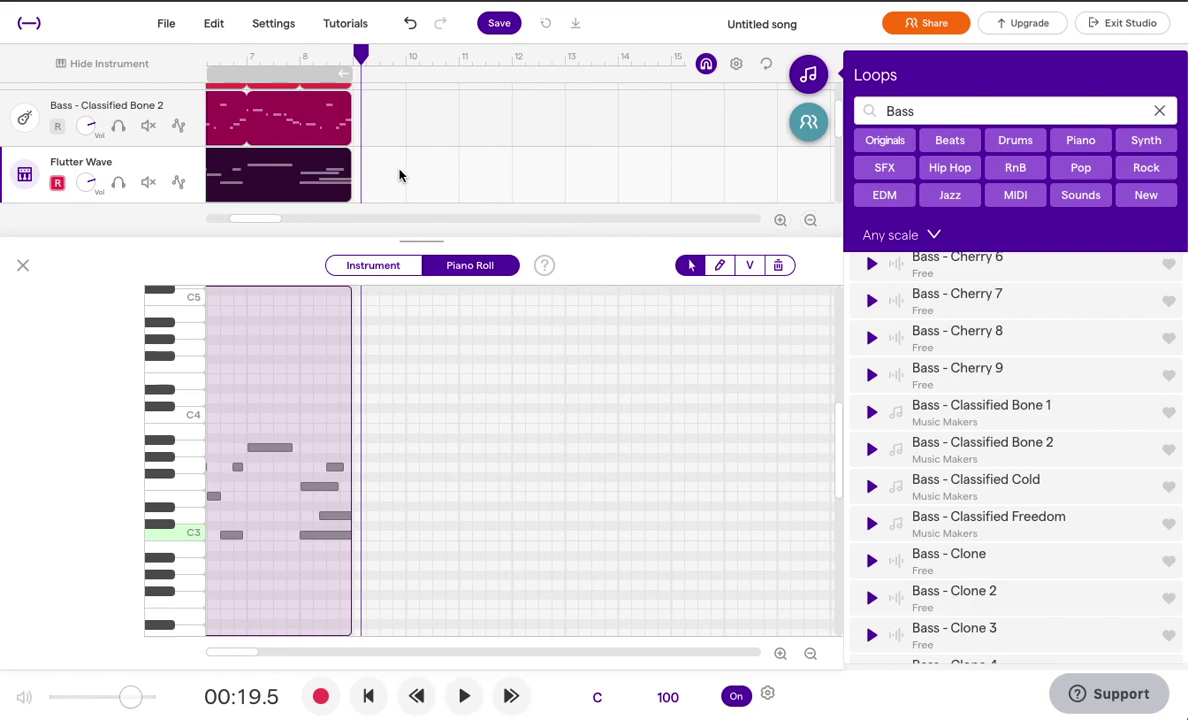
- Close the piano roll, return the playhead to the start, and delete the recorded Flutter Wave region
left_click(20, 268)
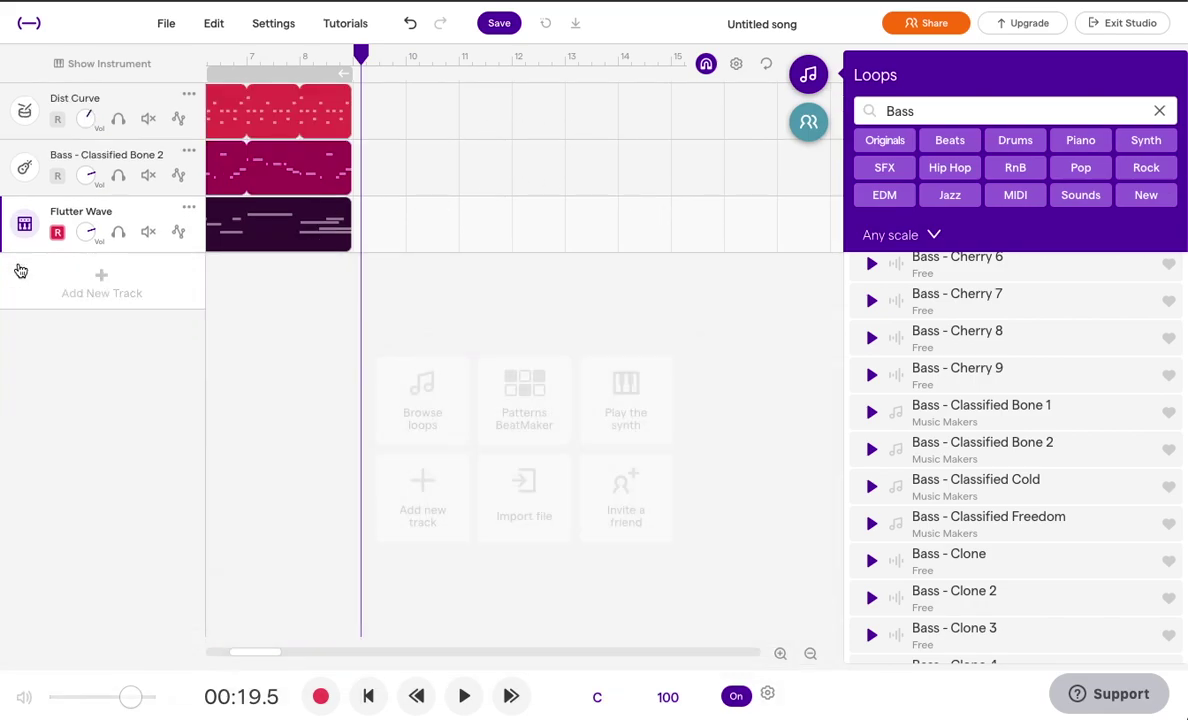
left_click_drag(360, 55, 200, 60)
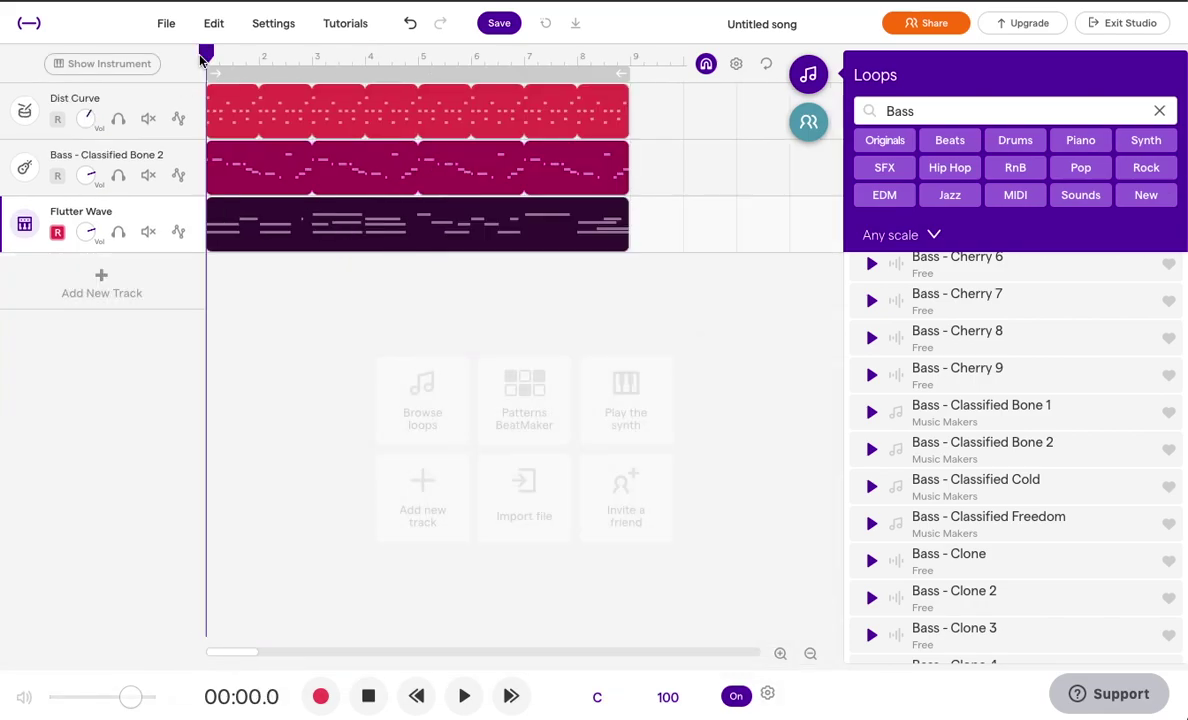
mouse_move(445, 207)
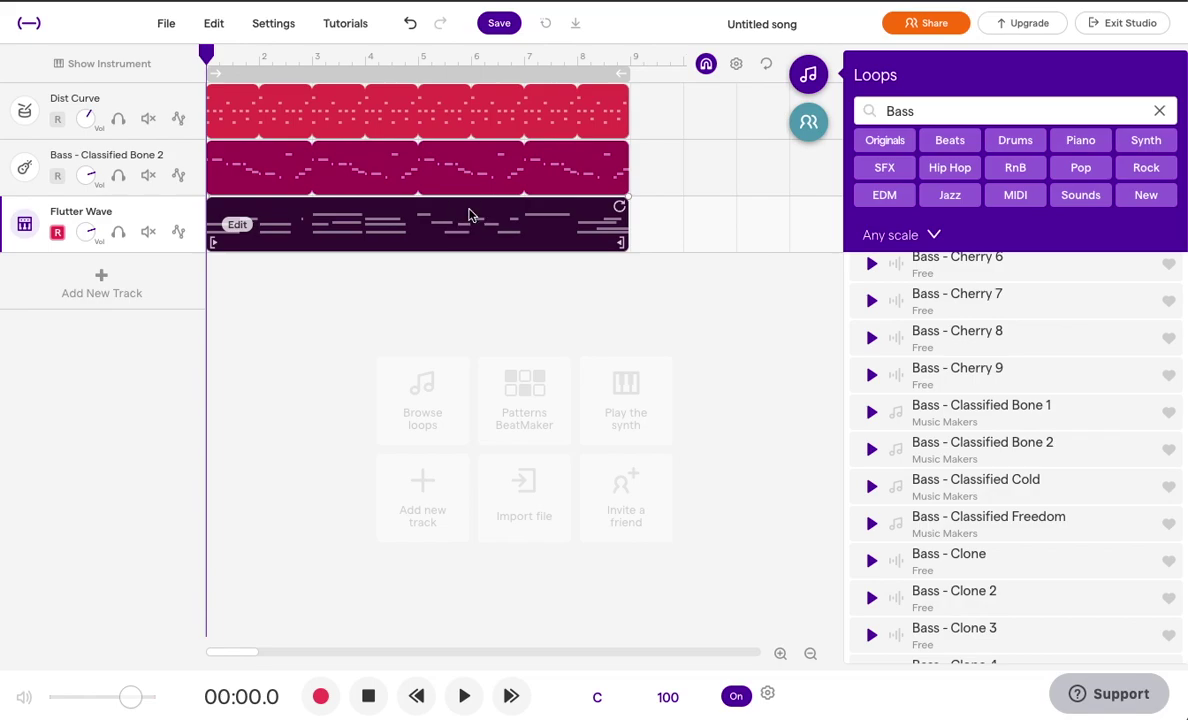
key("Delete")
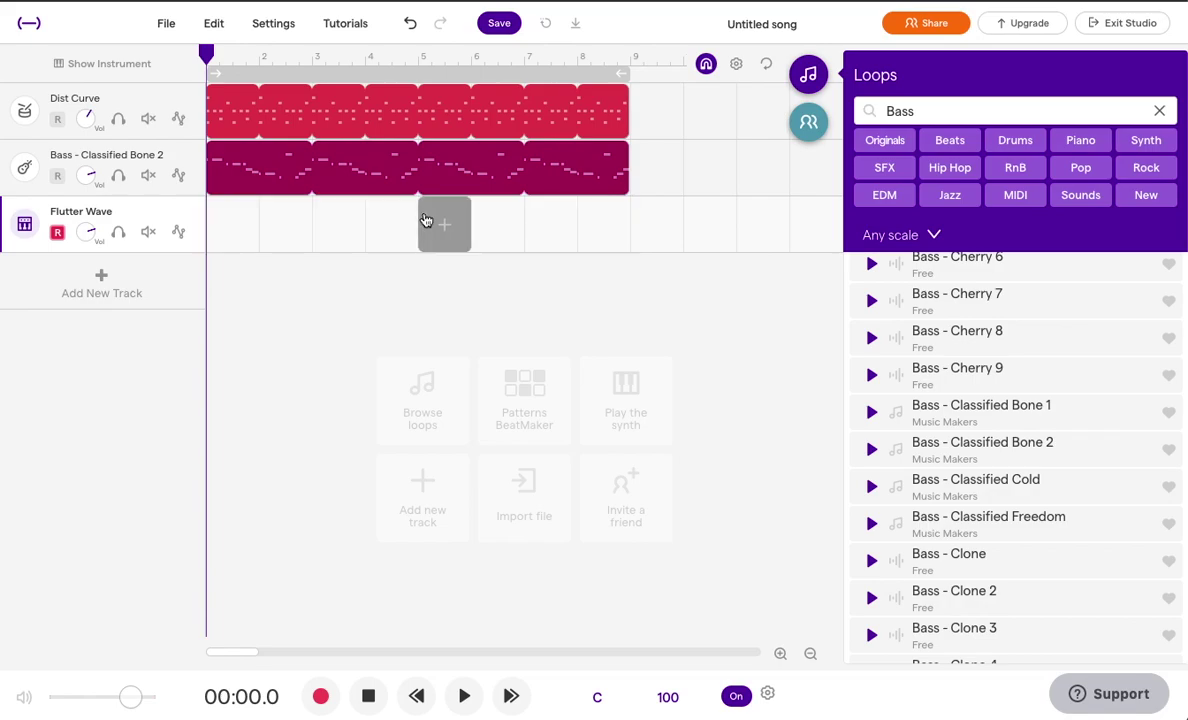
- Create an empty one-bar region in bar 1 of the Flutter Wave track and show its instrument keyboard
double_click(229, 230)
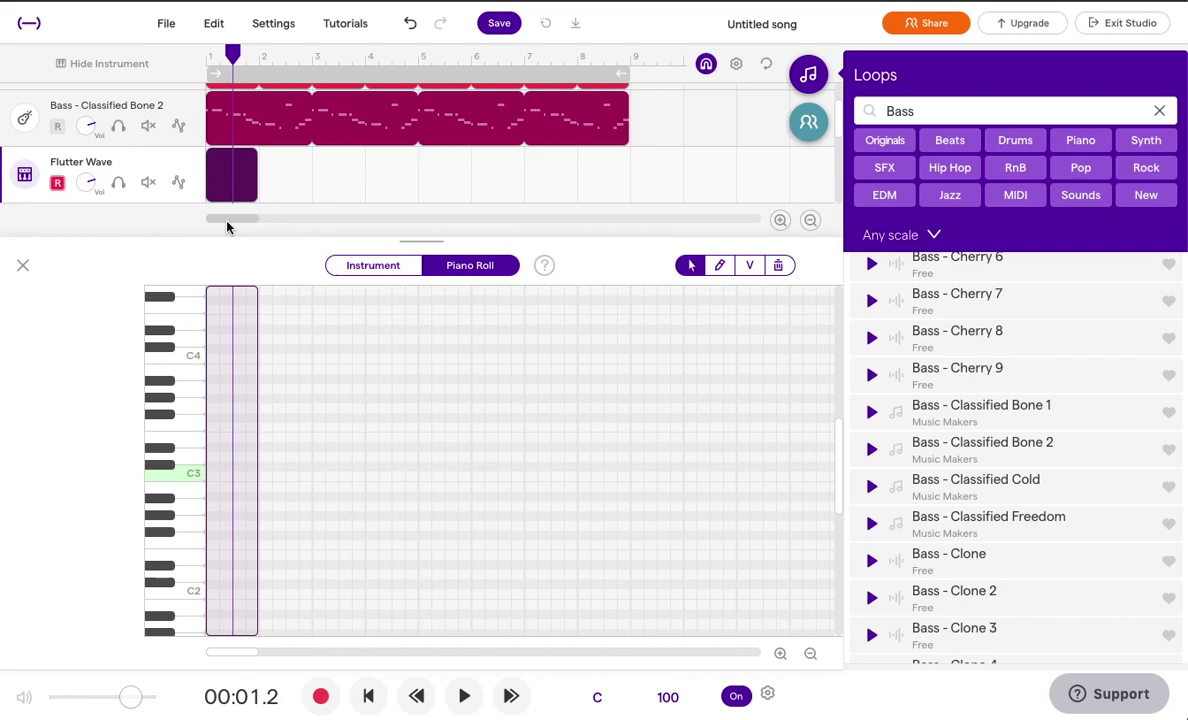
left_click(368, 268)
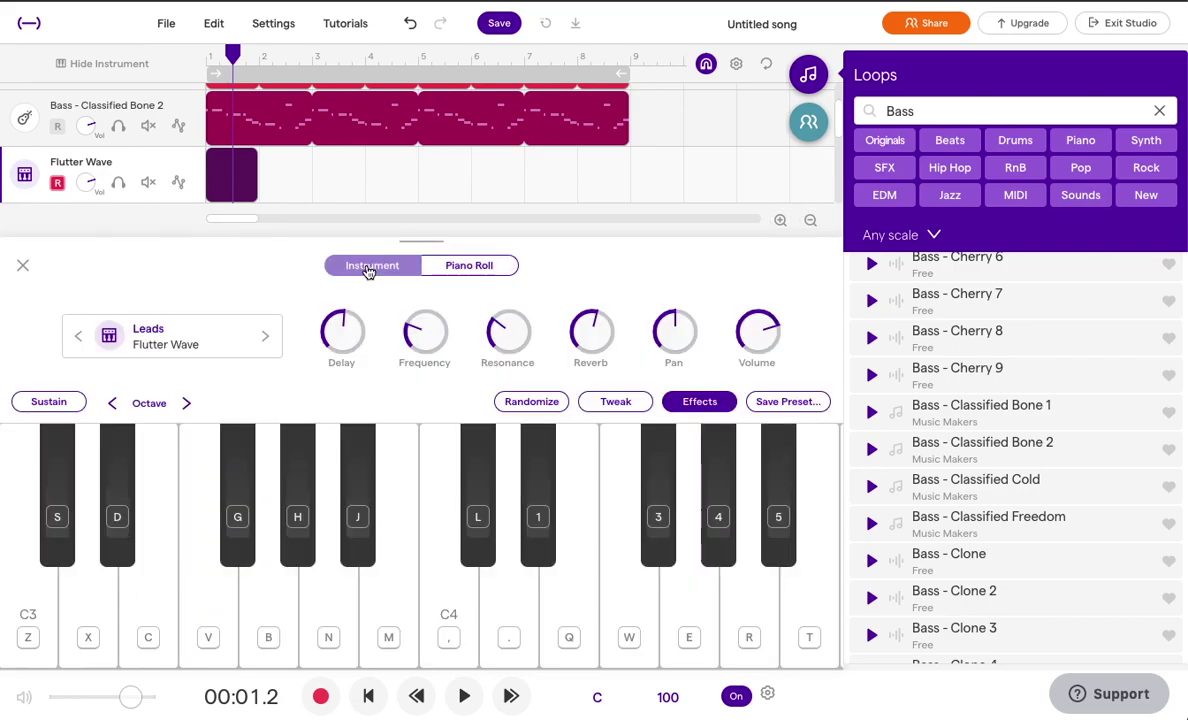
- Undo the empty one-bar region and the deletion to restore the recorded Flutter Wave take, keeping the instrument view open
left_click(448, 270)
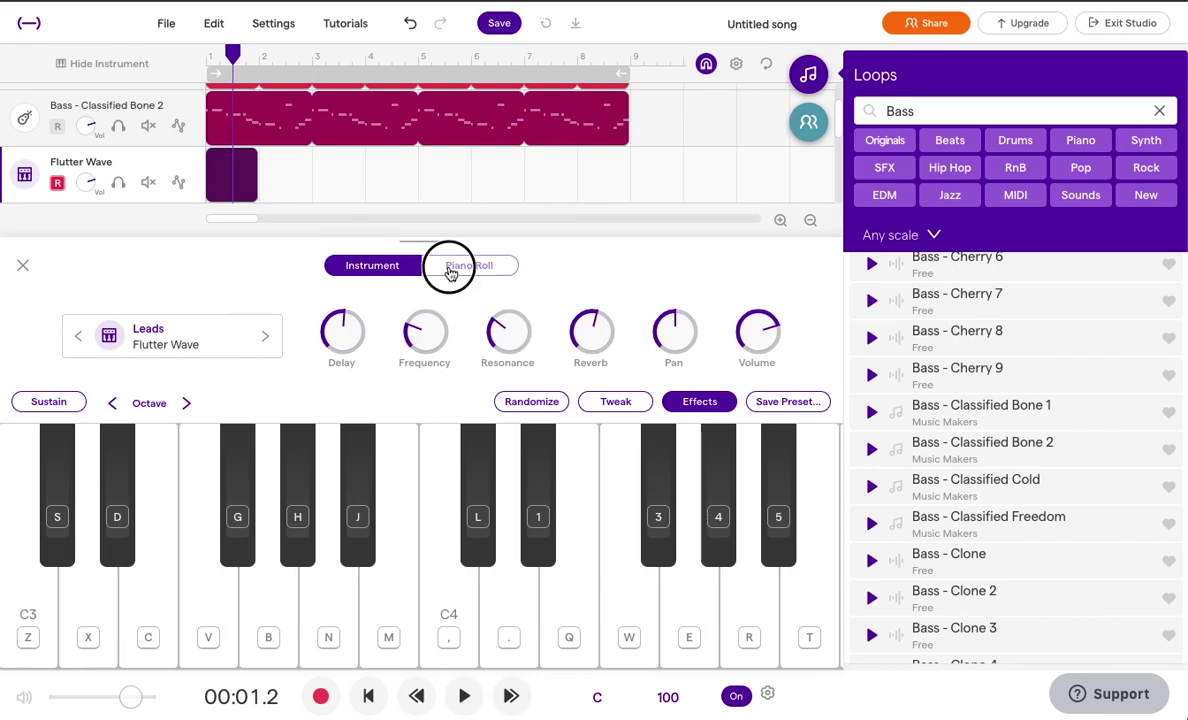
left_click(362, 268)
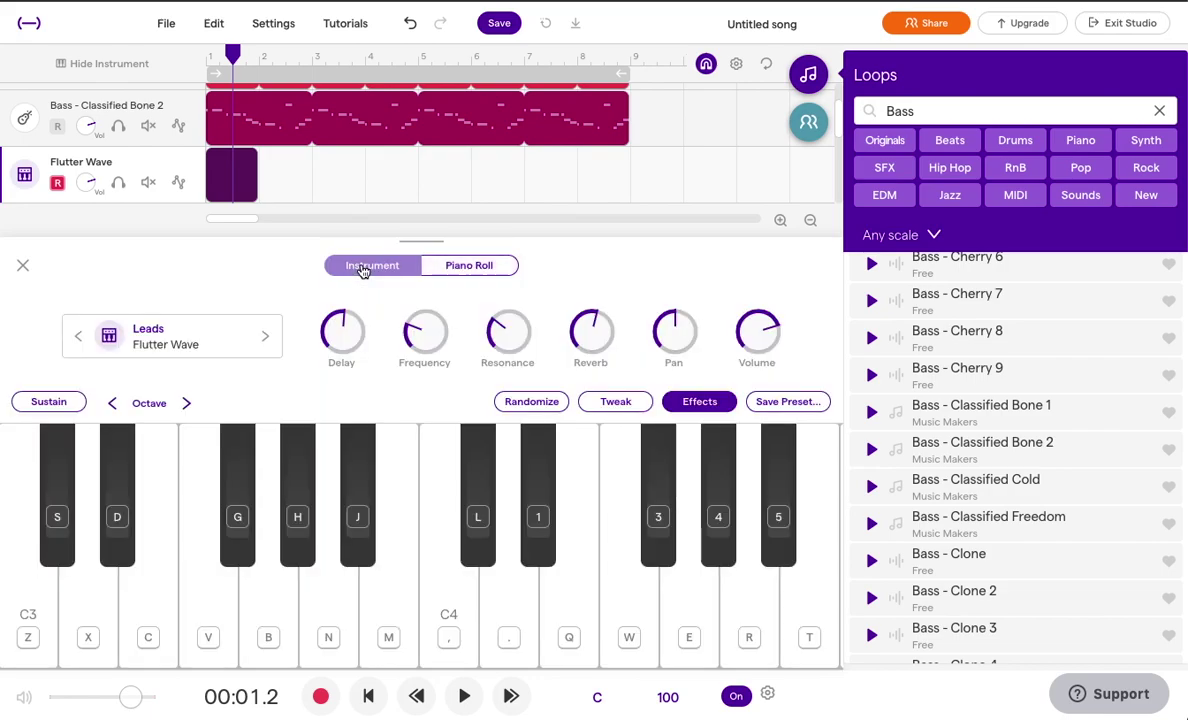
key("ctrl+z")
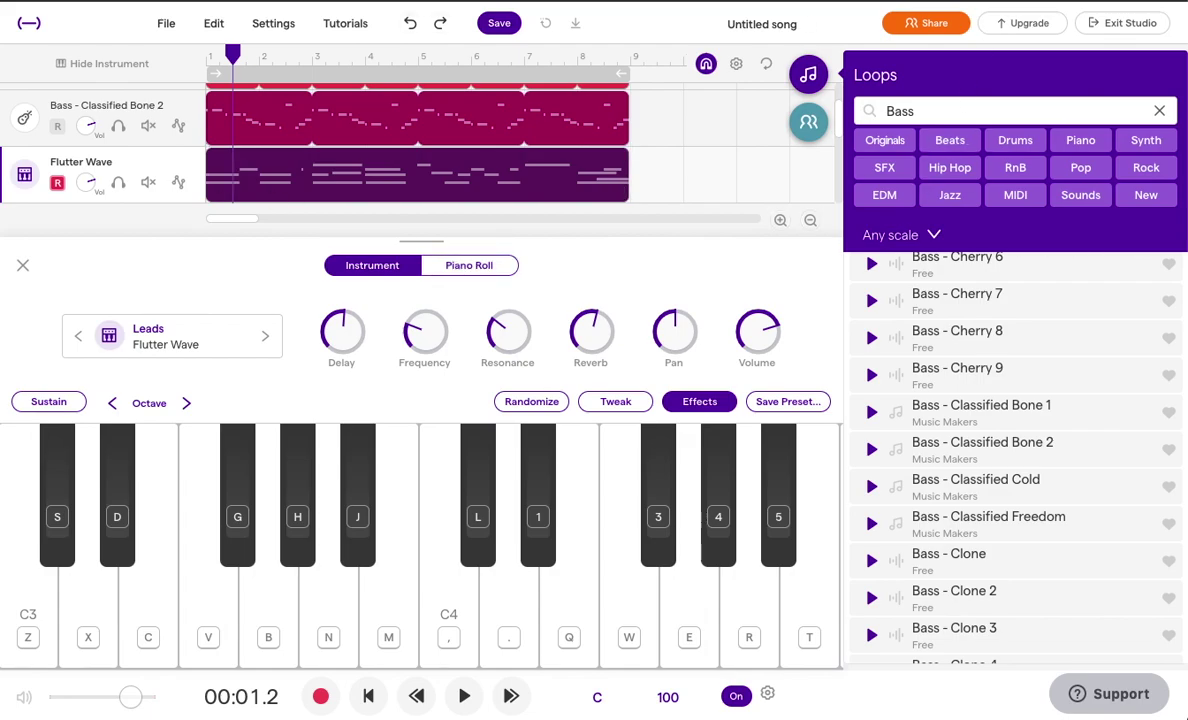
- Open the song's sharing dialog, look up collaborators matching "d", and close it without inviting anyone
left_click(933, 23)
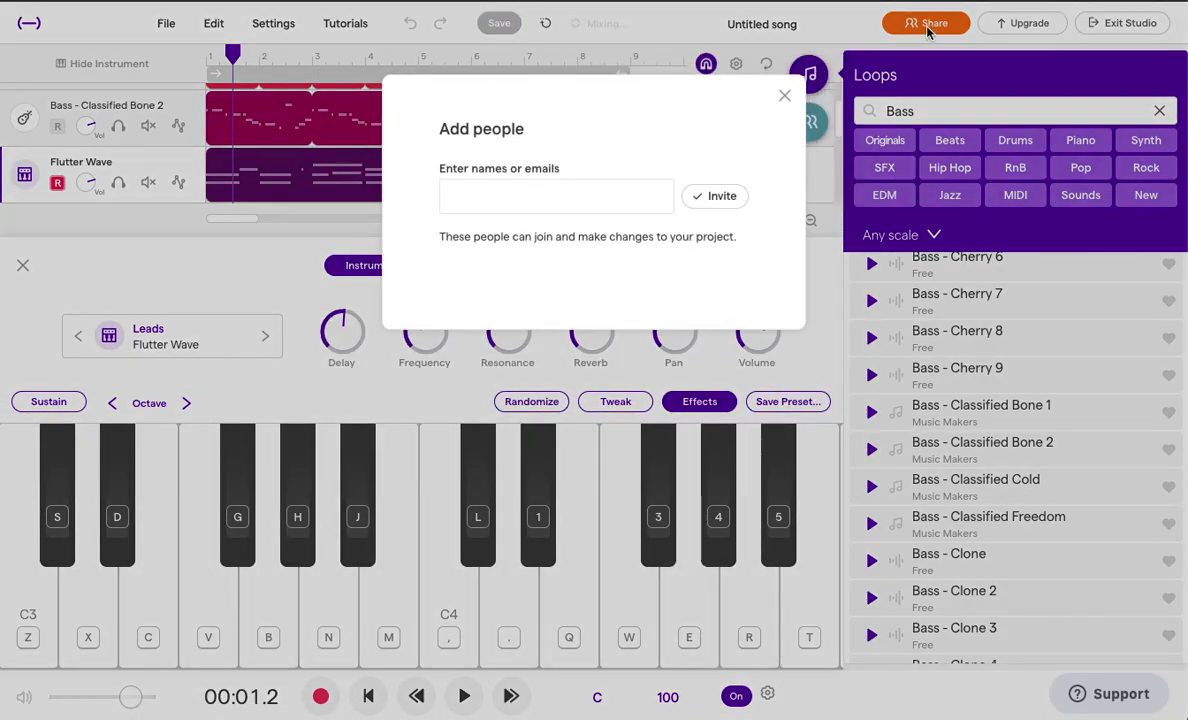
left_click(548, 187)
type("d")
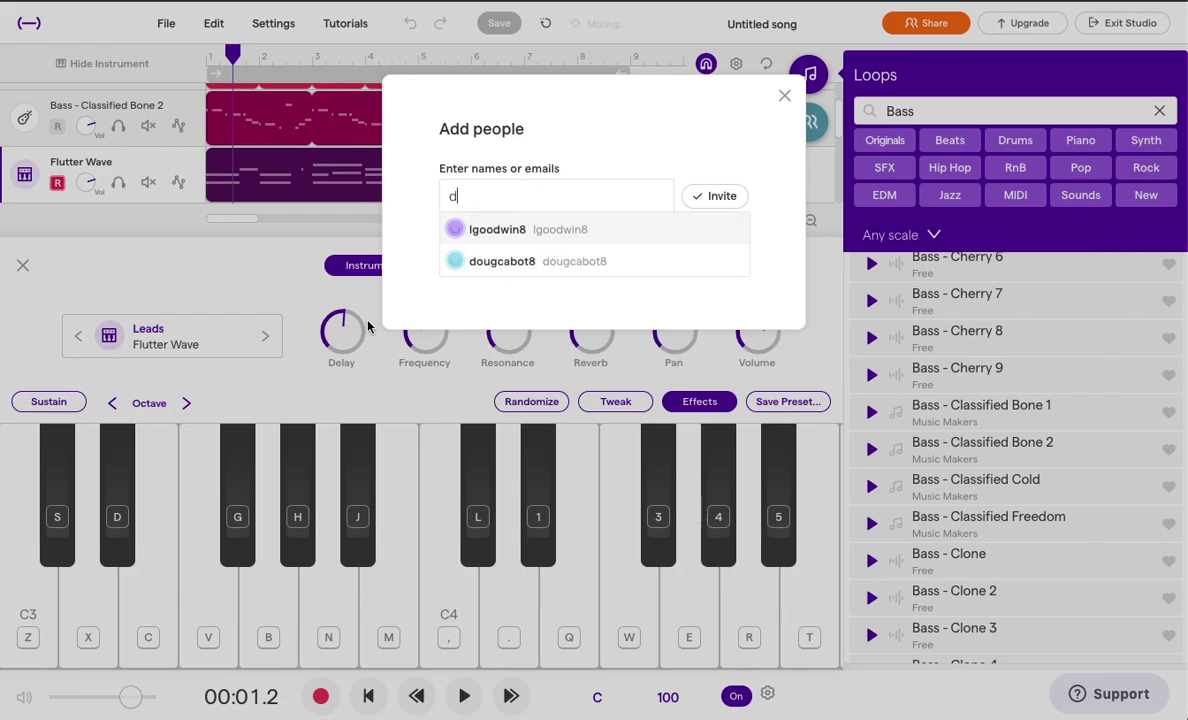
left_click(784, 97)
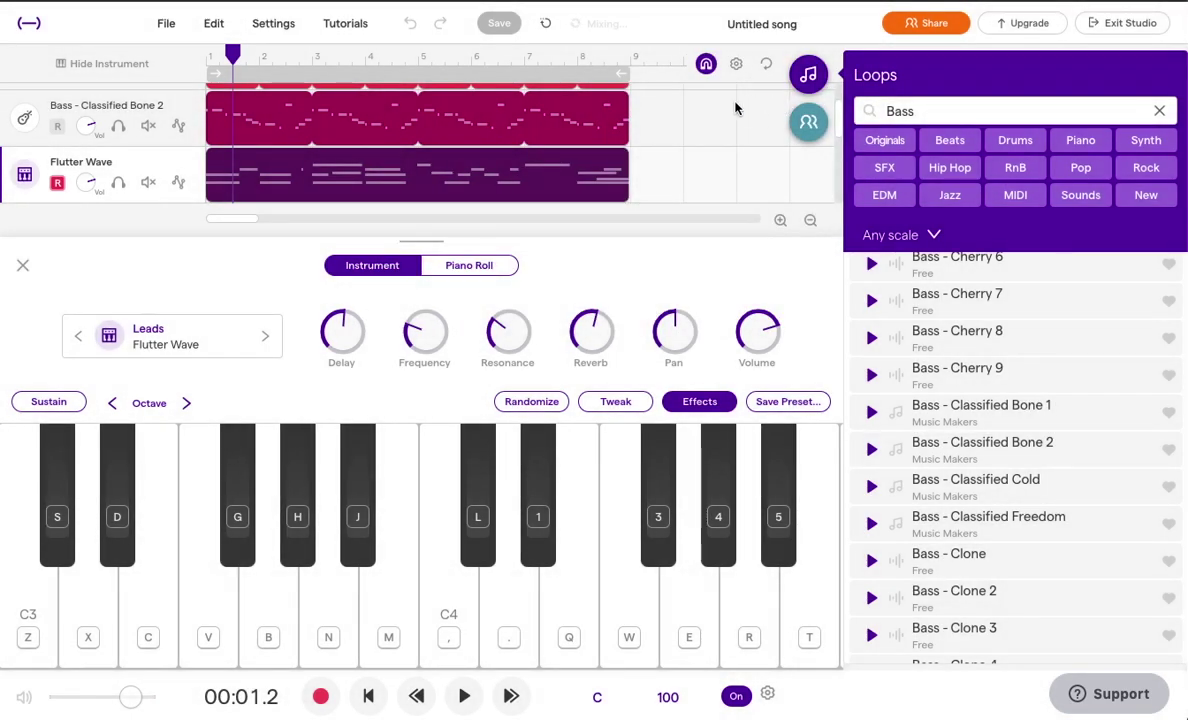